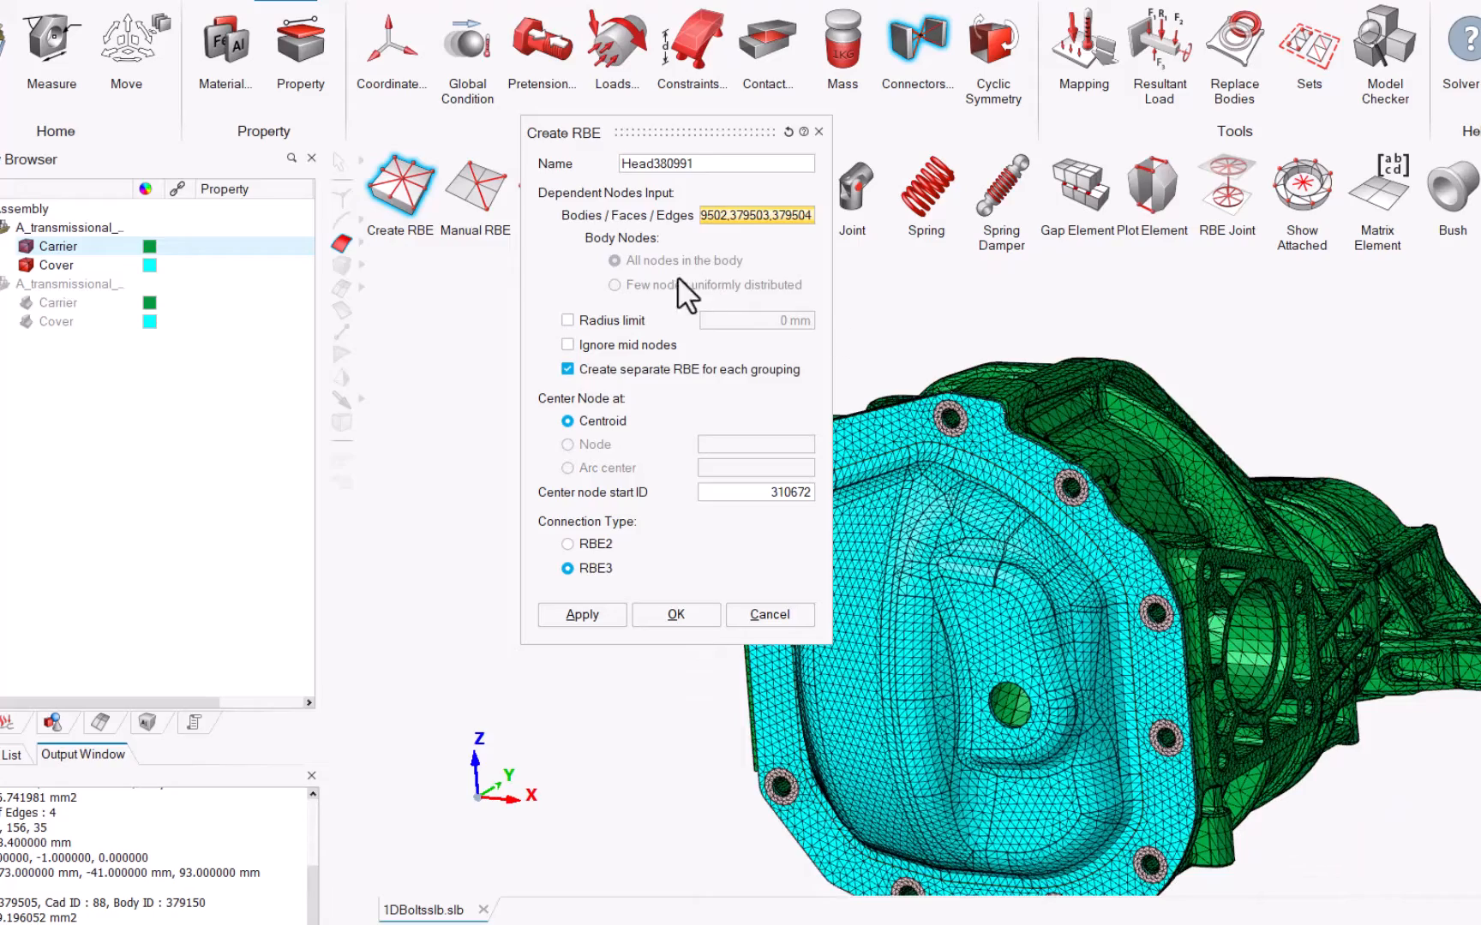
# Step: Create separate RBE3 connections centred at the centroid of each selected bolt-head face grouping, and hide the new Head body
pyautogui.click(575, 605)
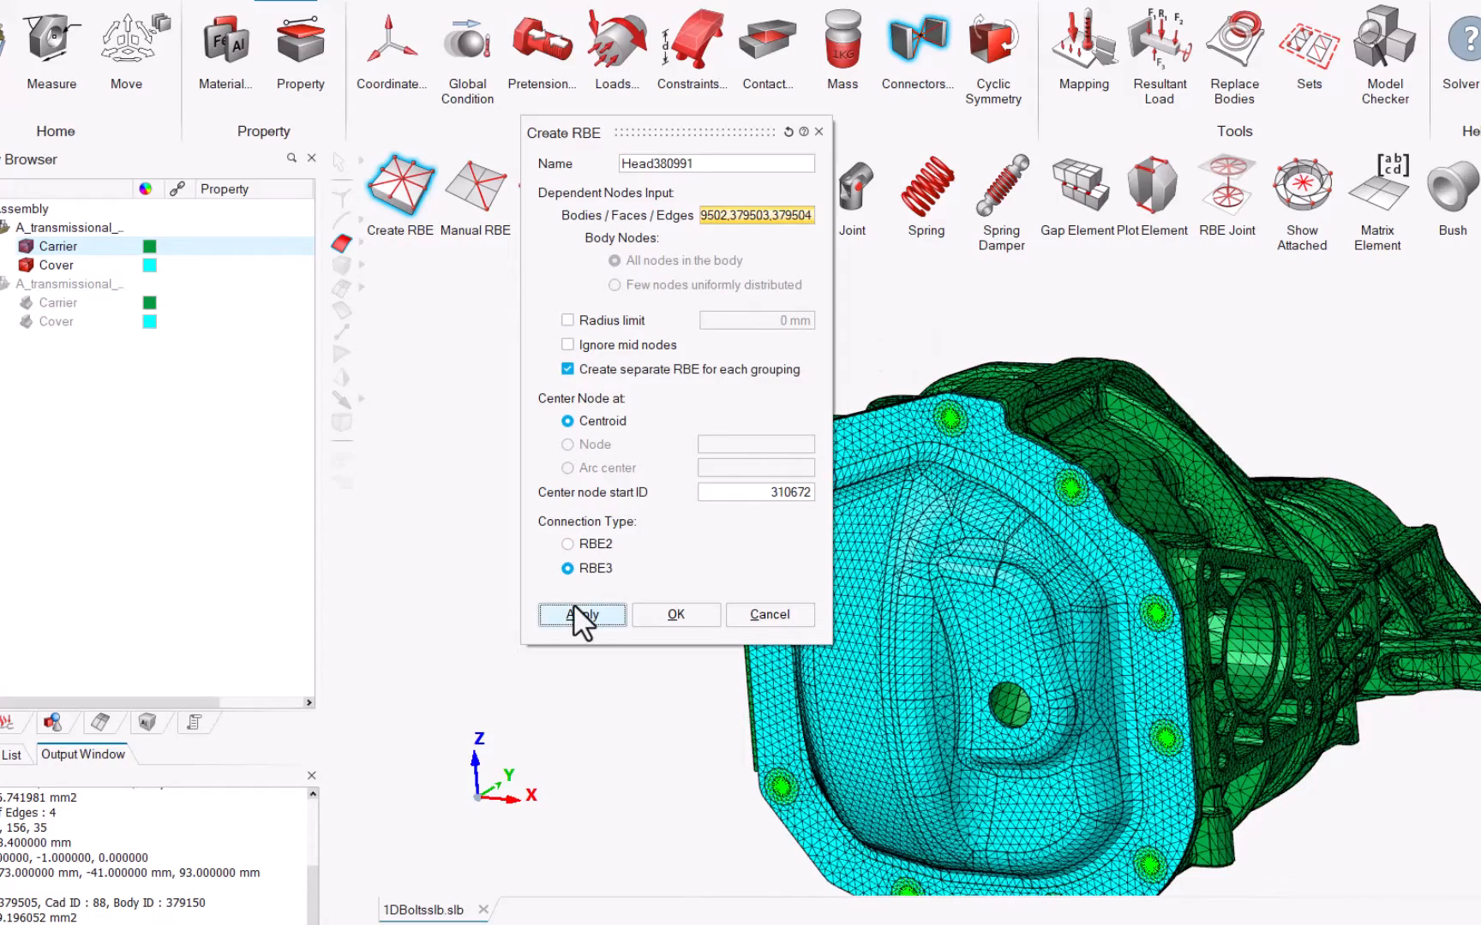
pyautogui.scroll(5, 1071, 514)
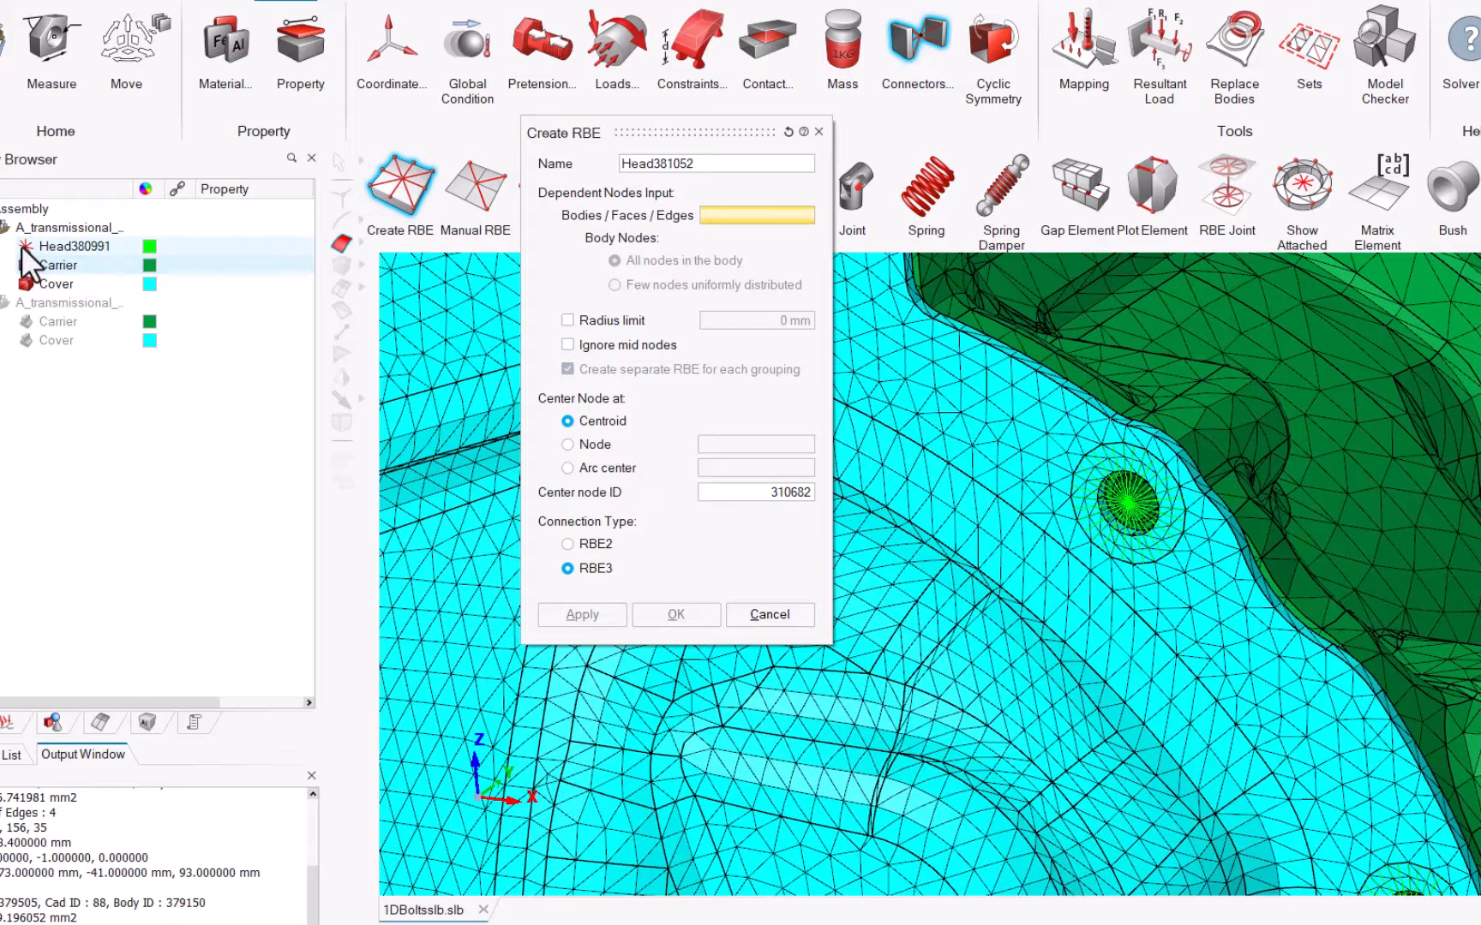
pyautogui.click(24, 248)
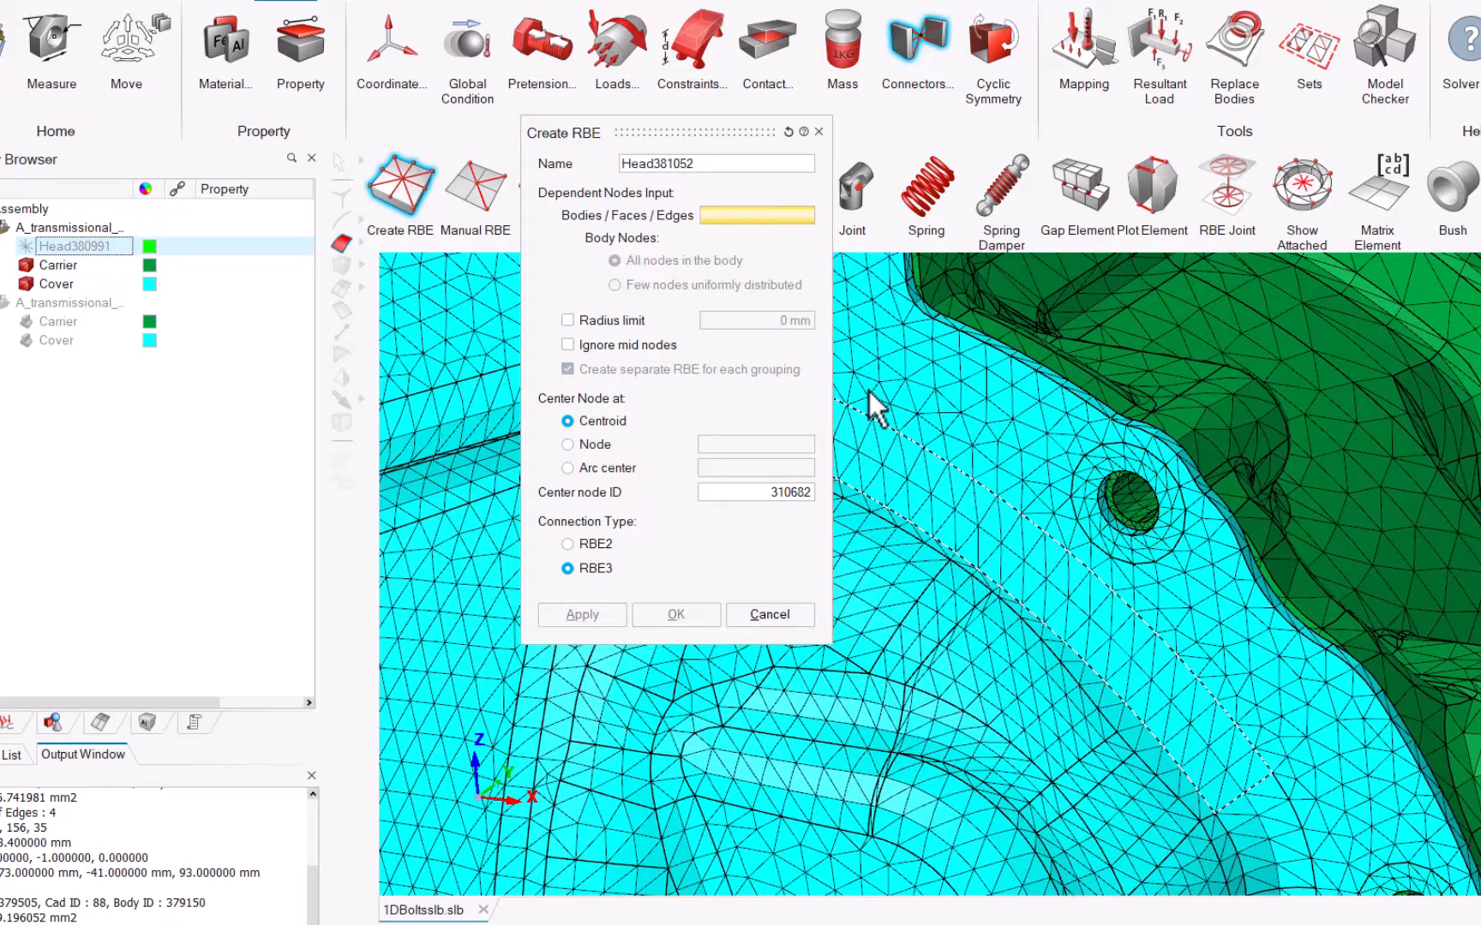
# Step: Name the next RBE Thread and select the cylindrical faces inside one bolt hole using the cylinder face filter
pyautogui.moveTo(711, 165); pyautogui.dragTo(570, 161)
pyautogui.write('Thread')
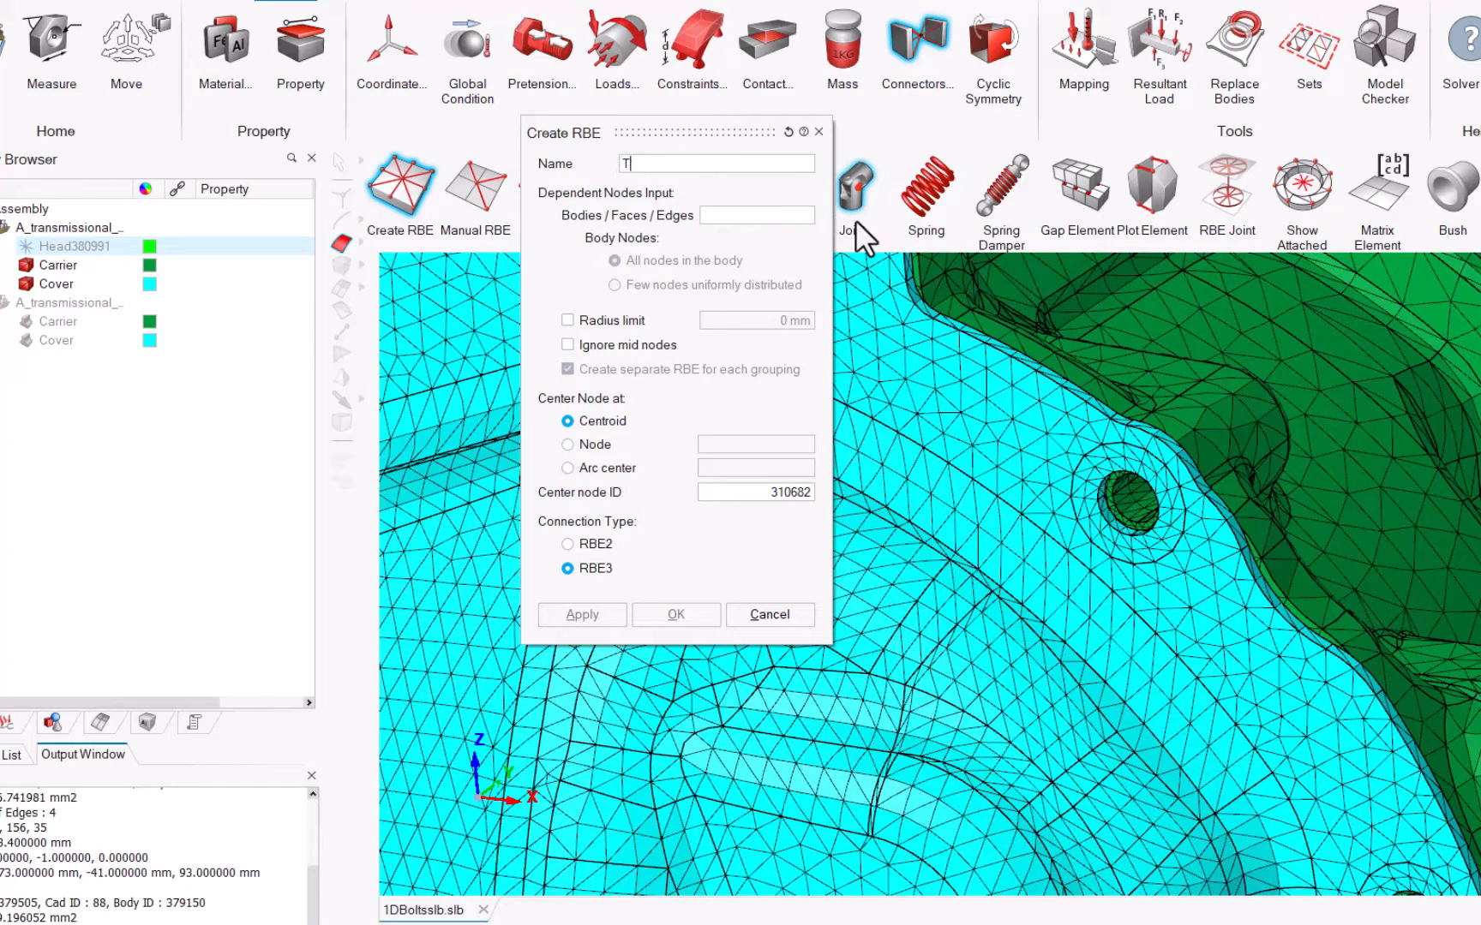
pyautogui.click(362, 239)
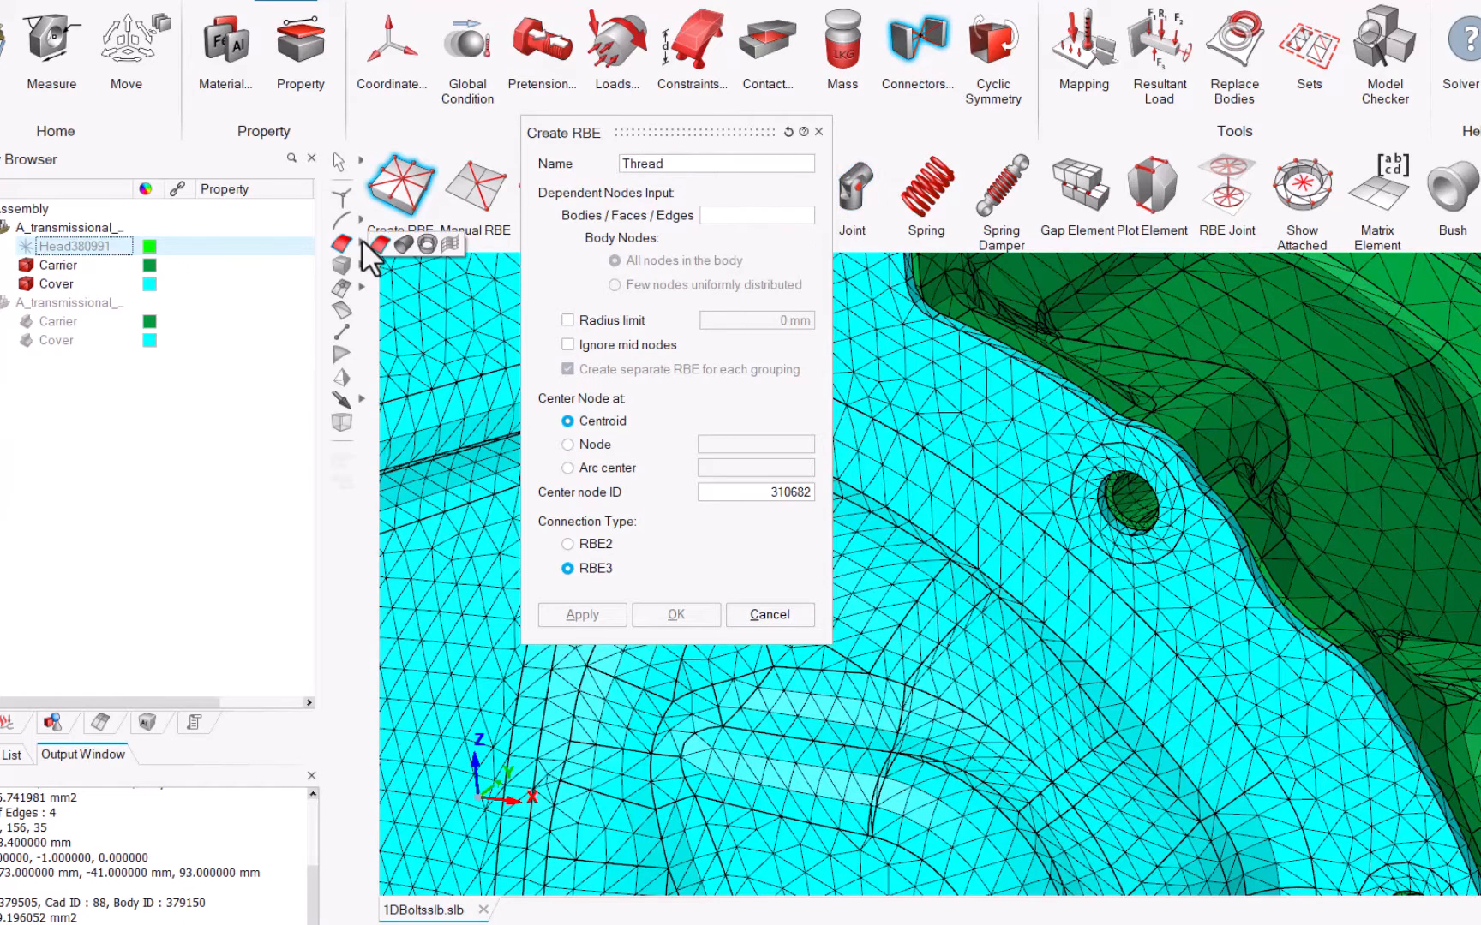
pyautogui.click(396, 249)
pyautogui.click(1130, 497)
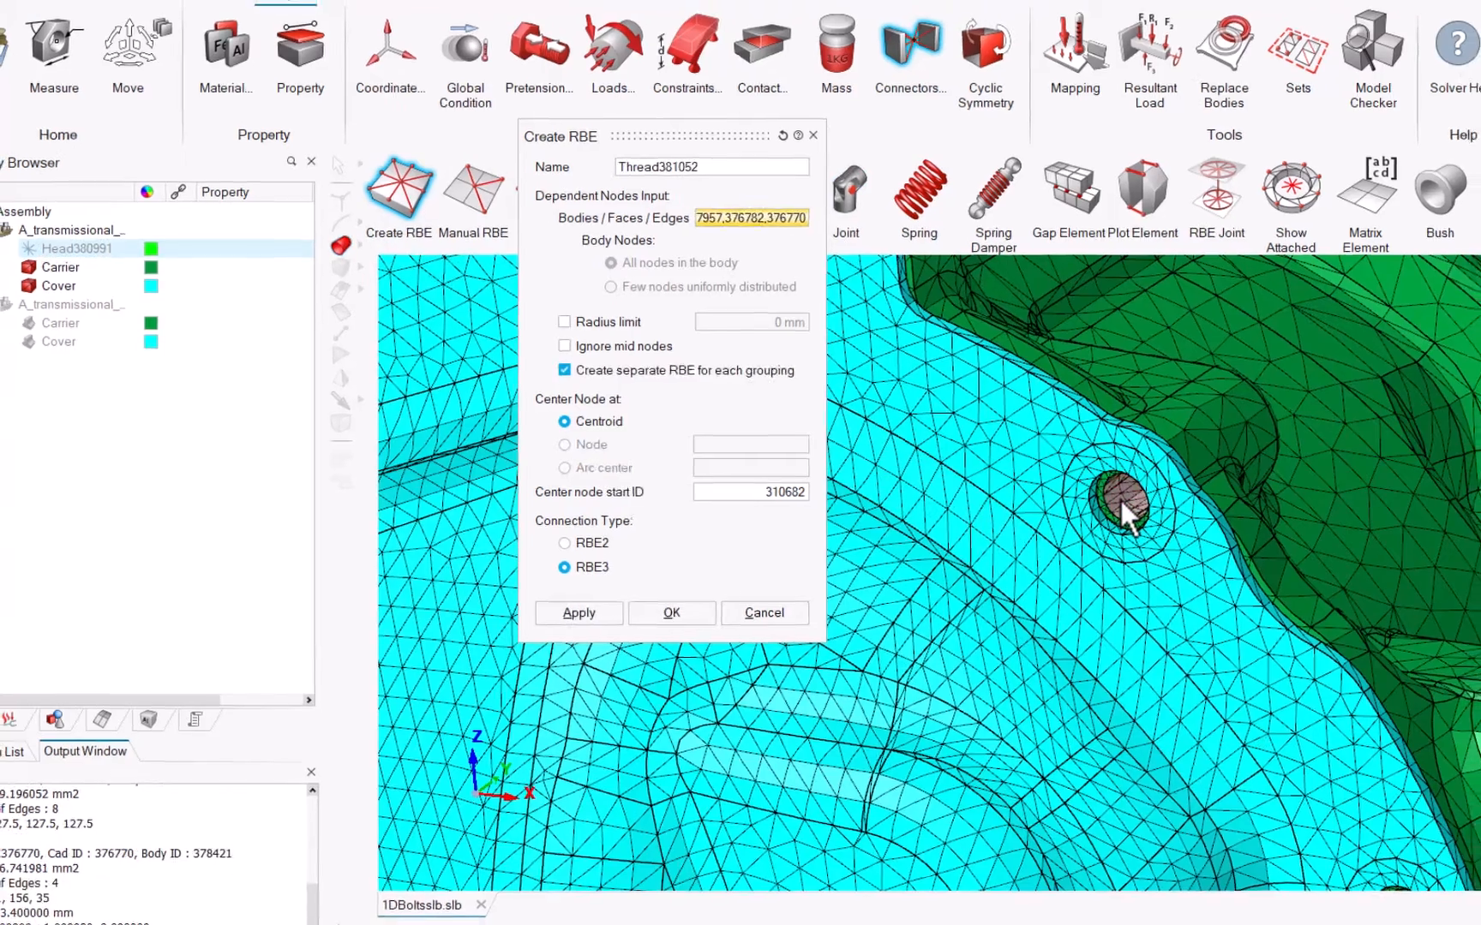
# Step: Extend the selection to the matching cylindrical faces of all bolt holes and create separate RBE3 connections for them
pyautogui.rightClick(1133, 499)
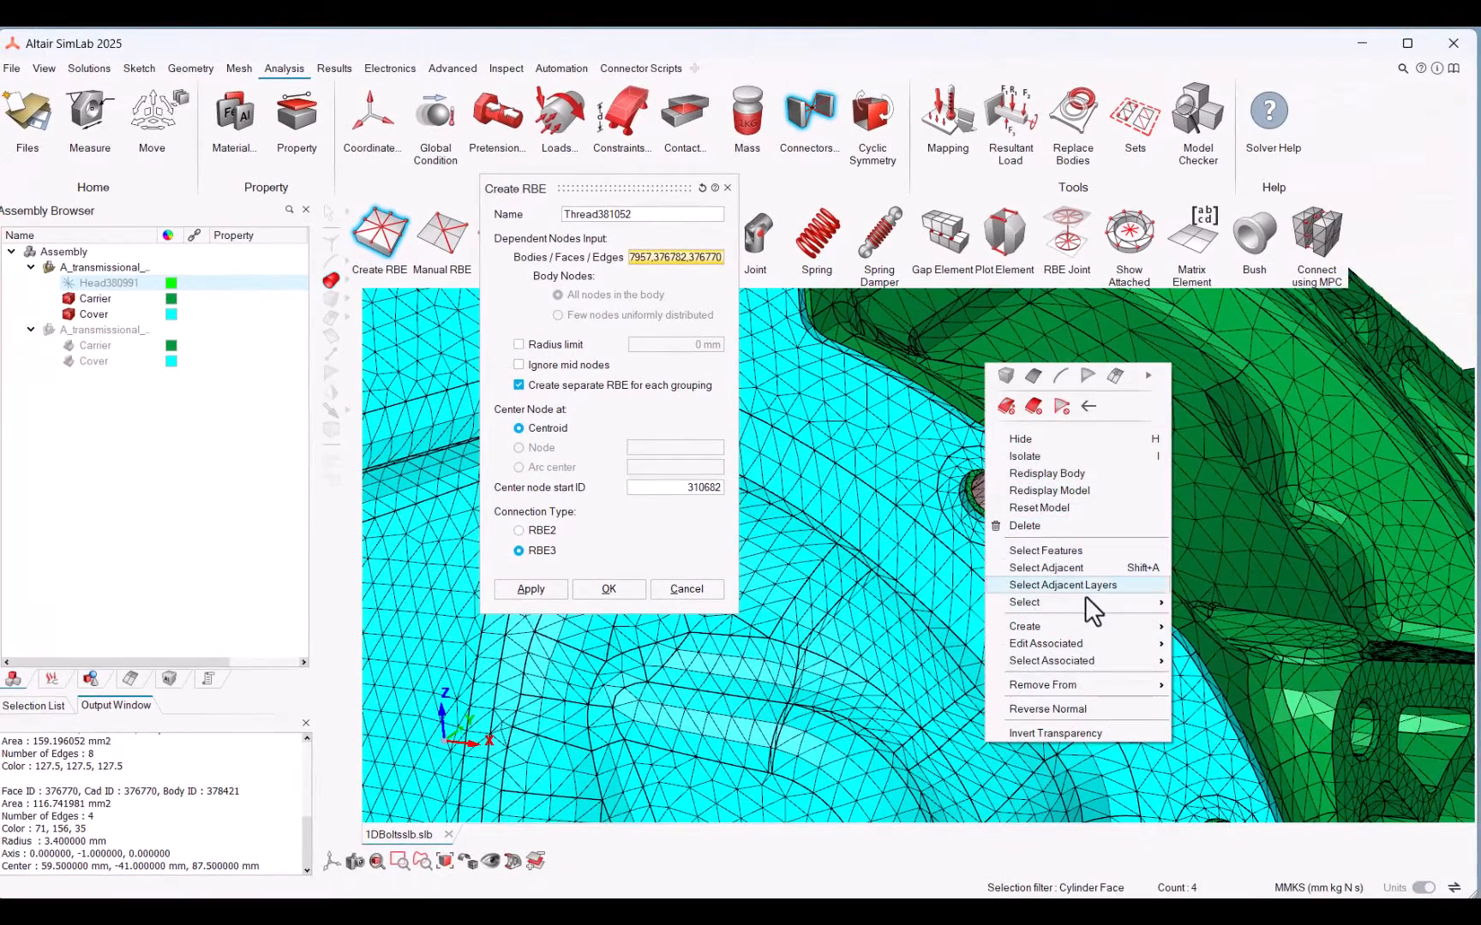
pyautogui.moveTo(1084, 596)
pyautogui.click(1223, 673)
pyautogui.scroll(-5, 1222, 682)
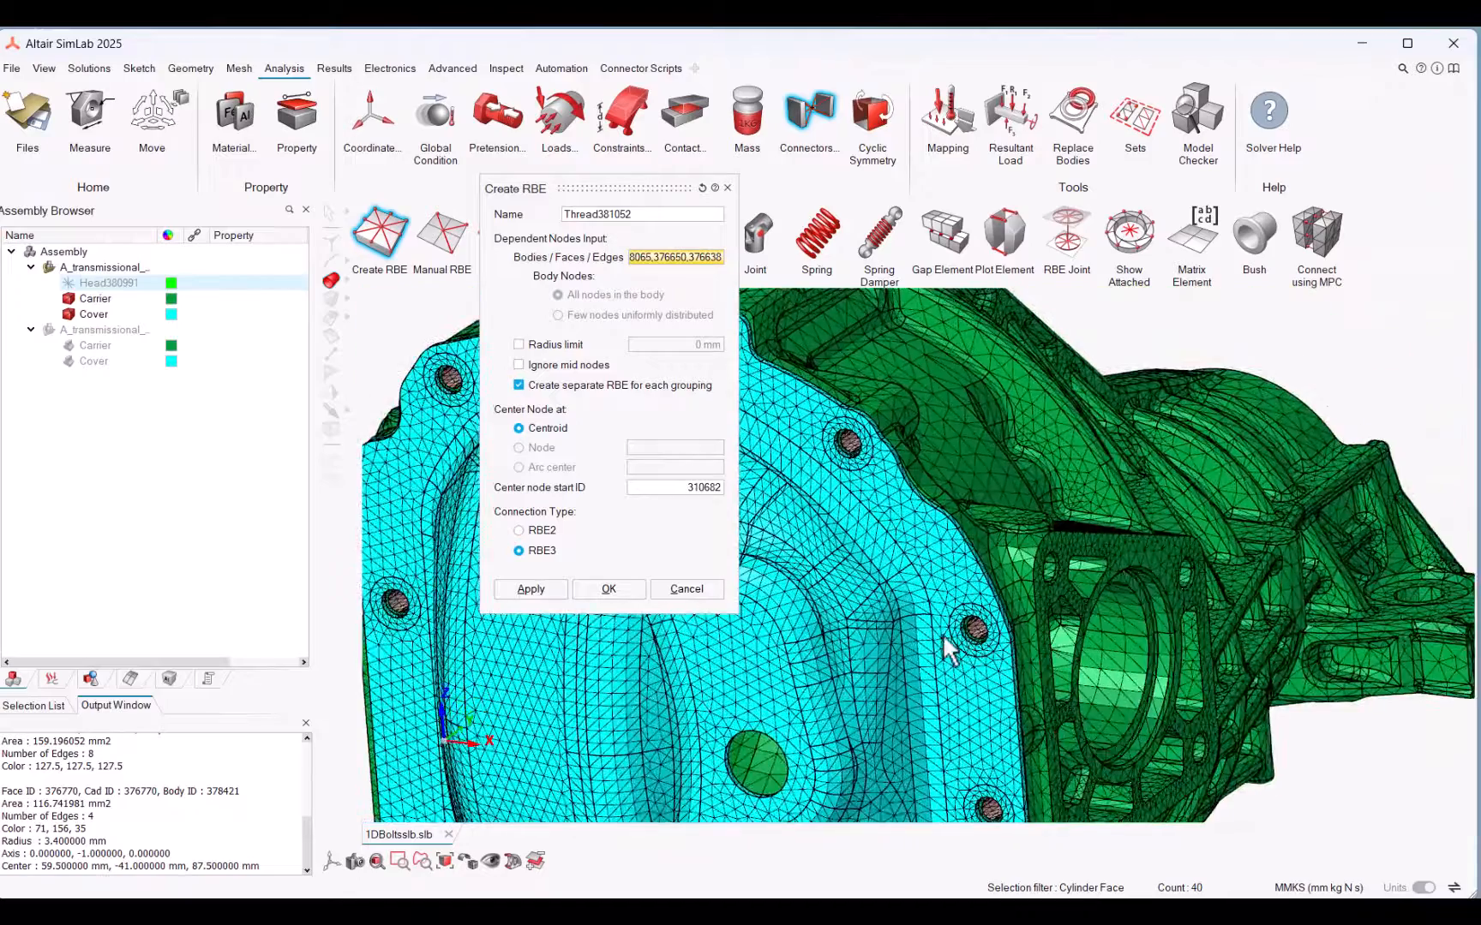
pyautogui.click(530, 590)
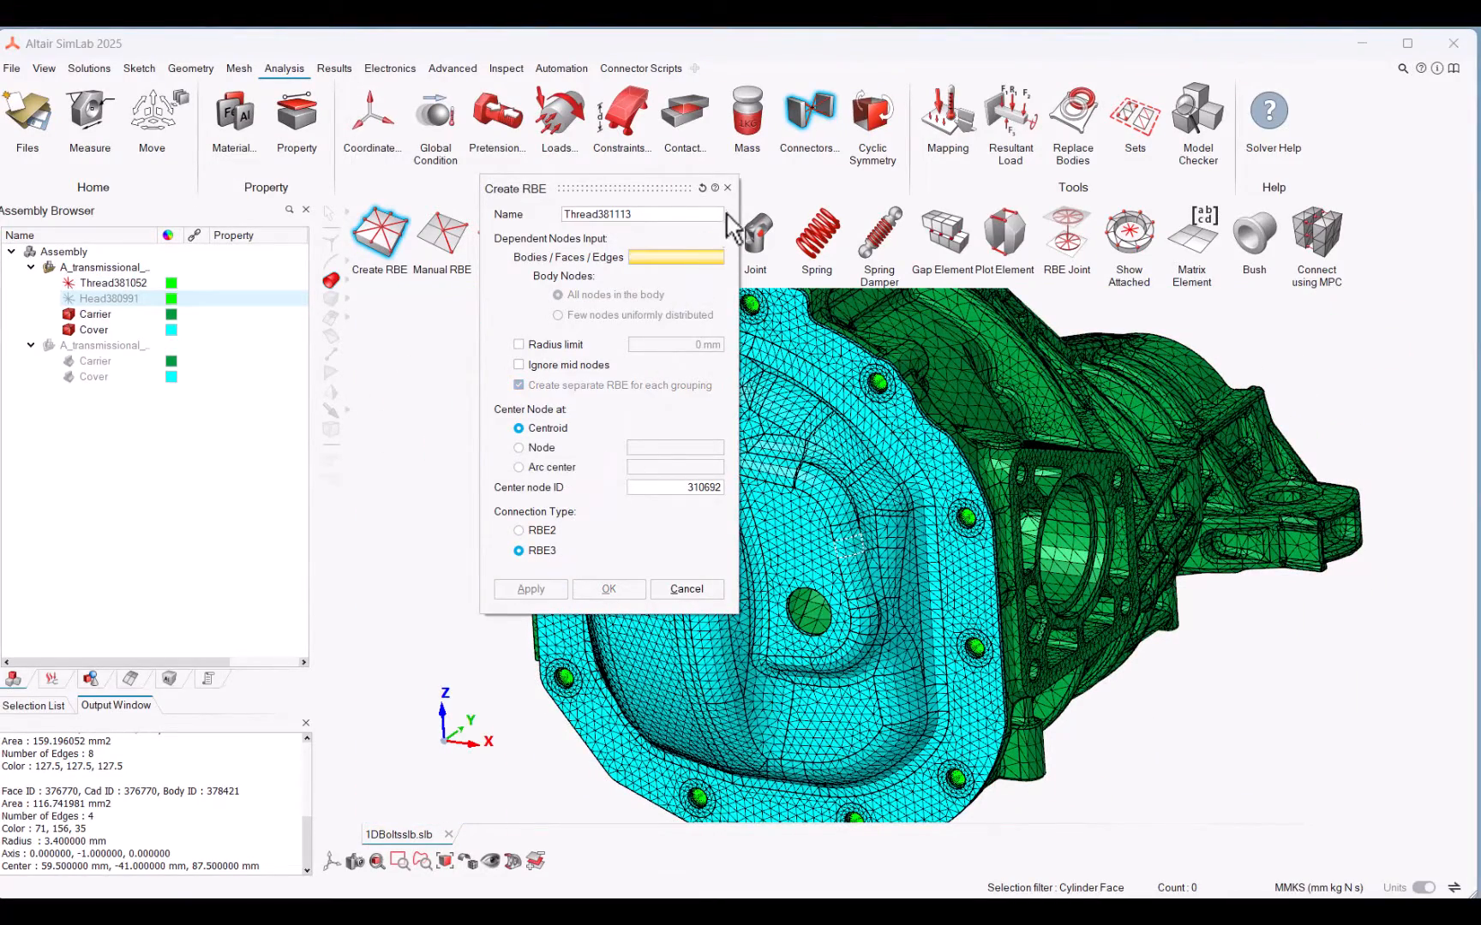
pyautogui.click(727, 188)
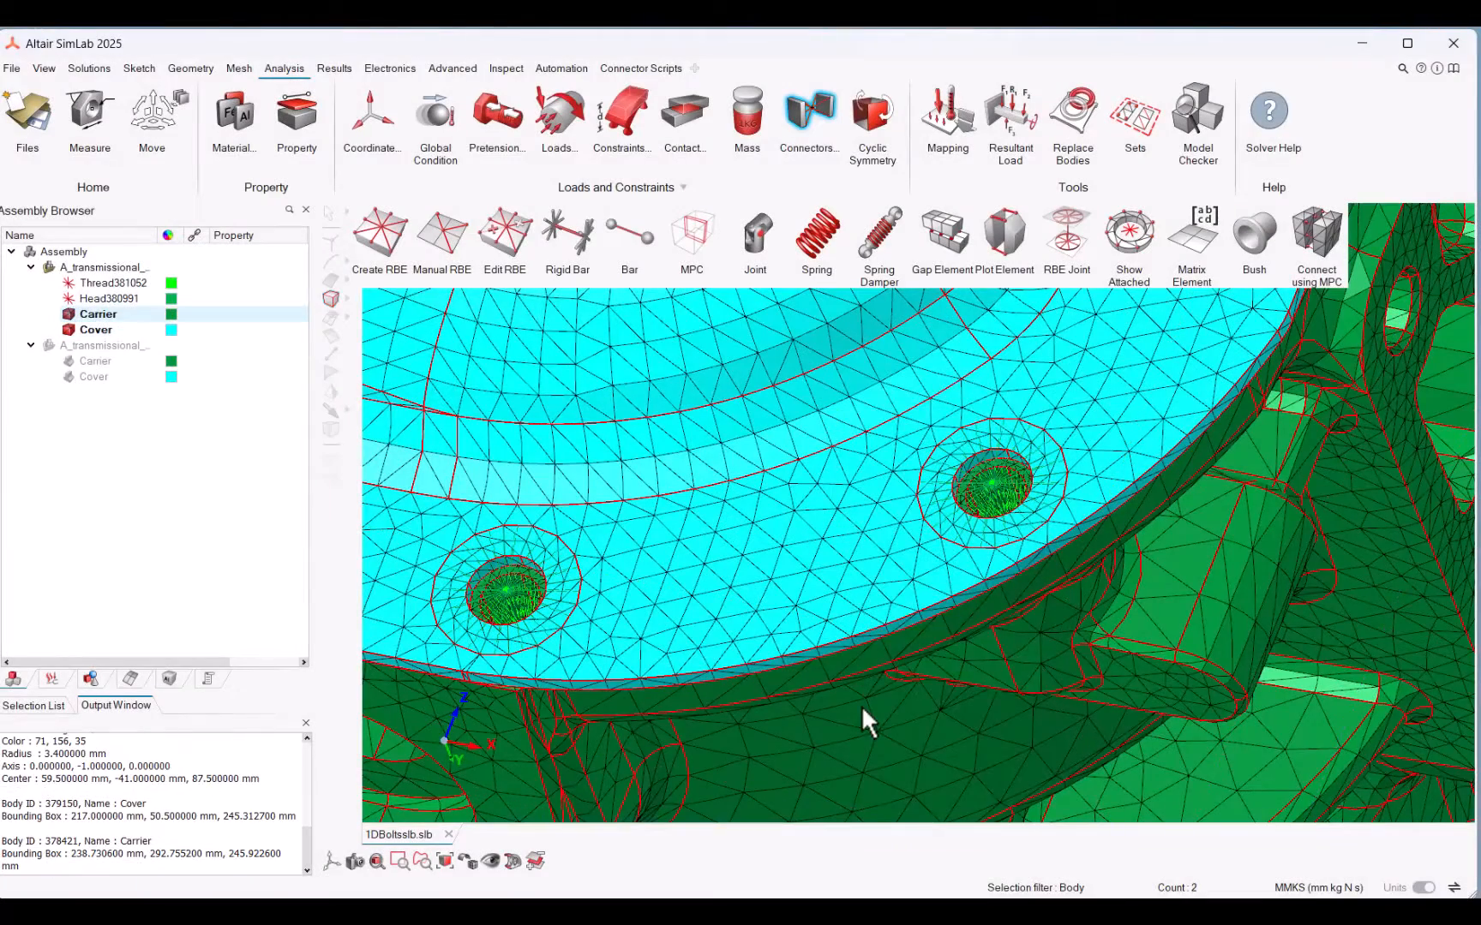
# Step: Make the Carrier and Cover bodies transparent
pyautogui.rightClick(861, 706)
pyautogui.click(935, 889)
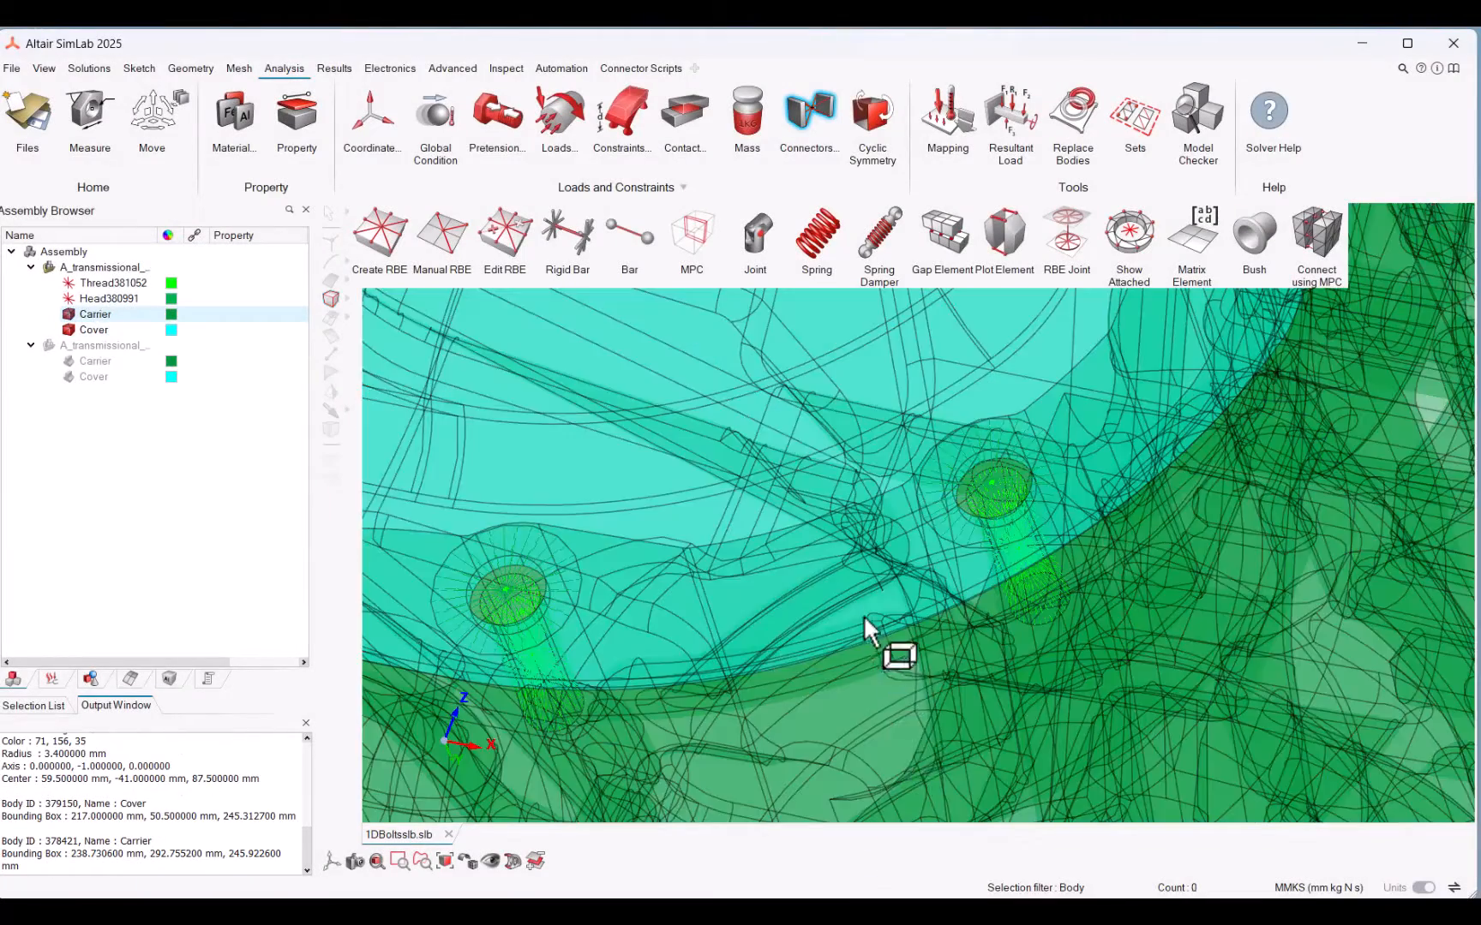
pyautogui.scroll(-5, 856, 608)
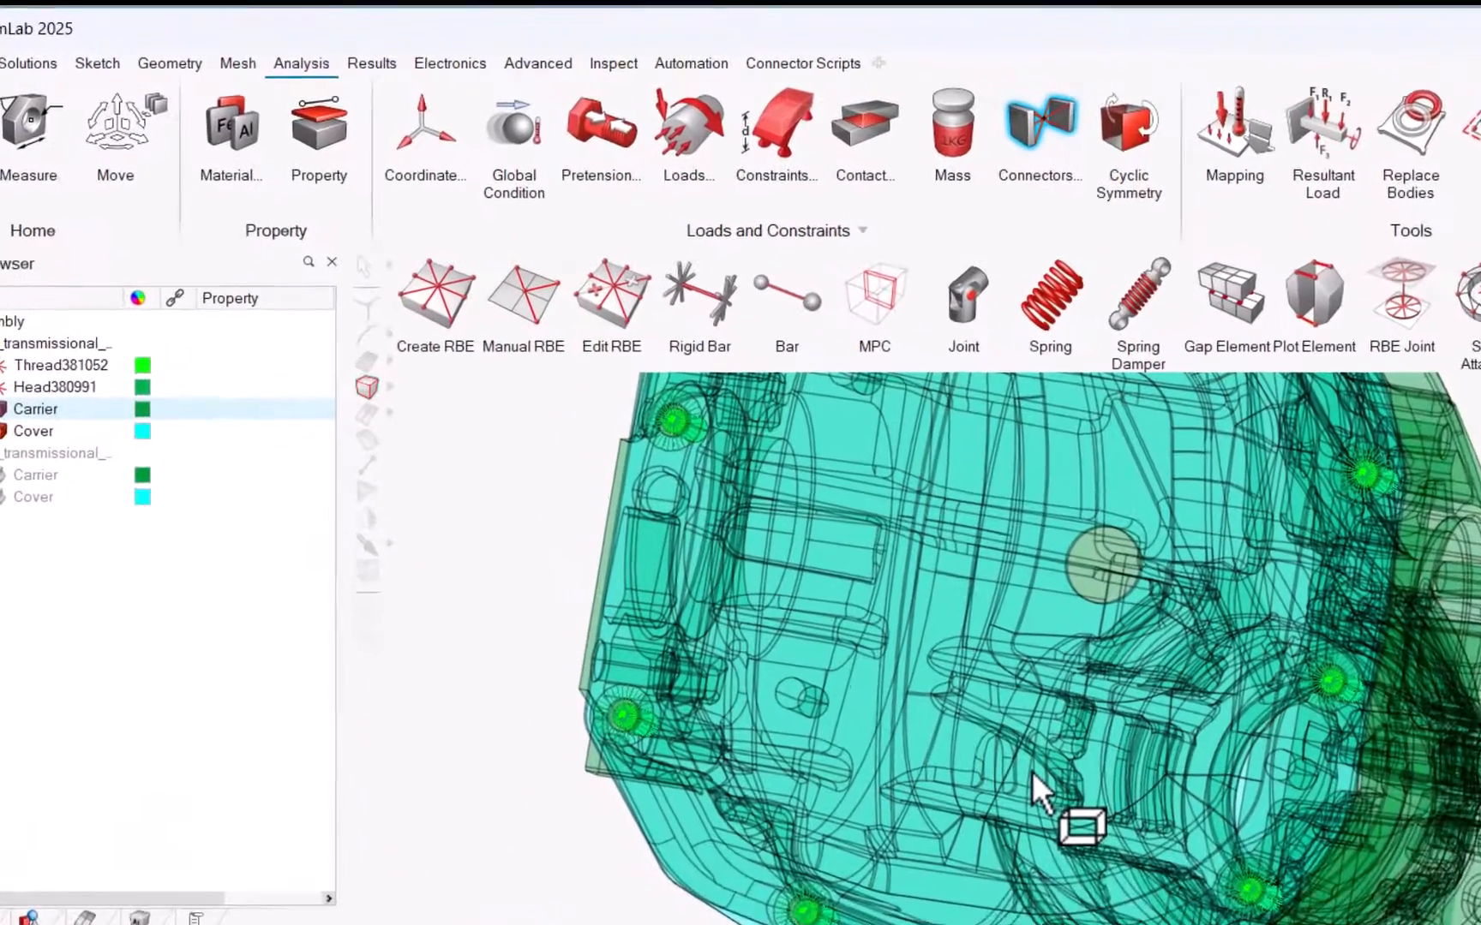
# Step: Start 1D Bolts with Pretension, assigning Head380991 as the top RBE body and Thread381052 as the bottom RBE body
pyautogui.click(809, 74)
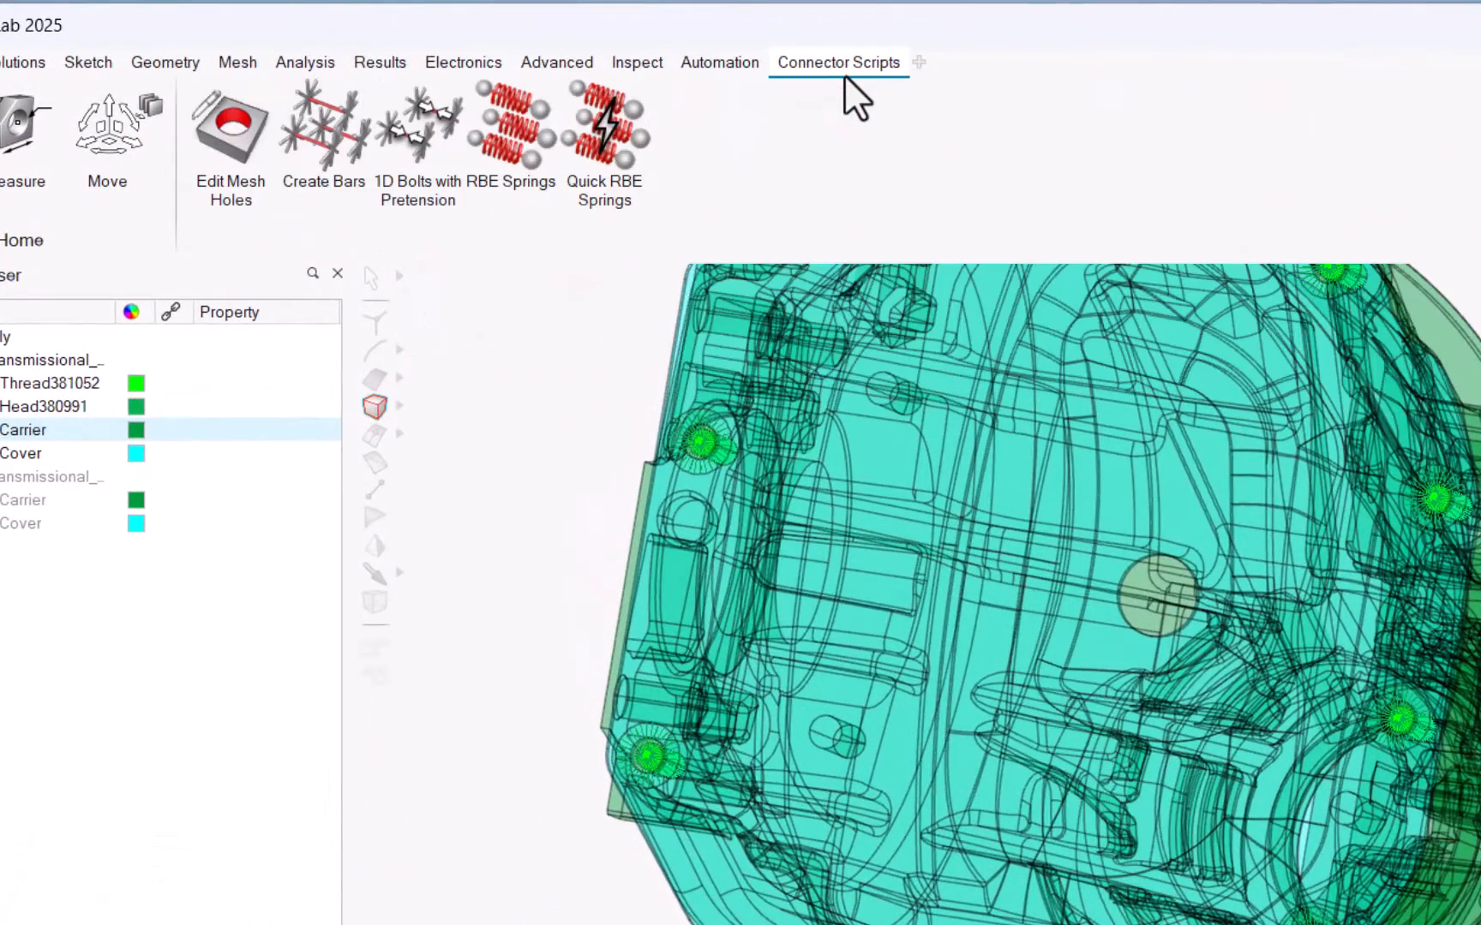
pyautogui.click(430, 132)
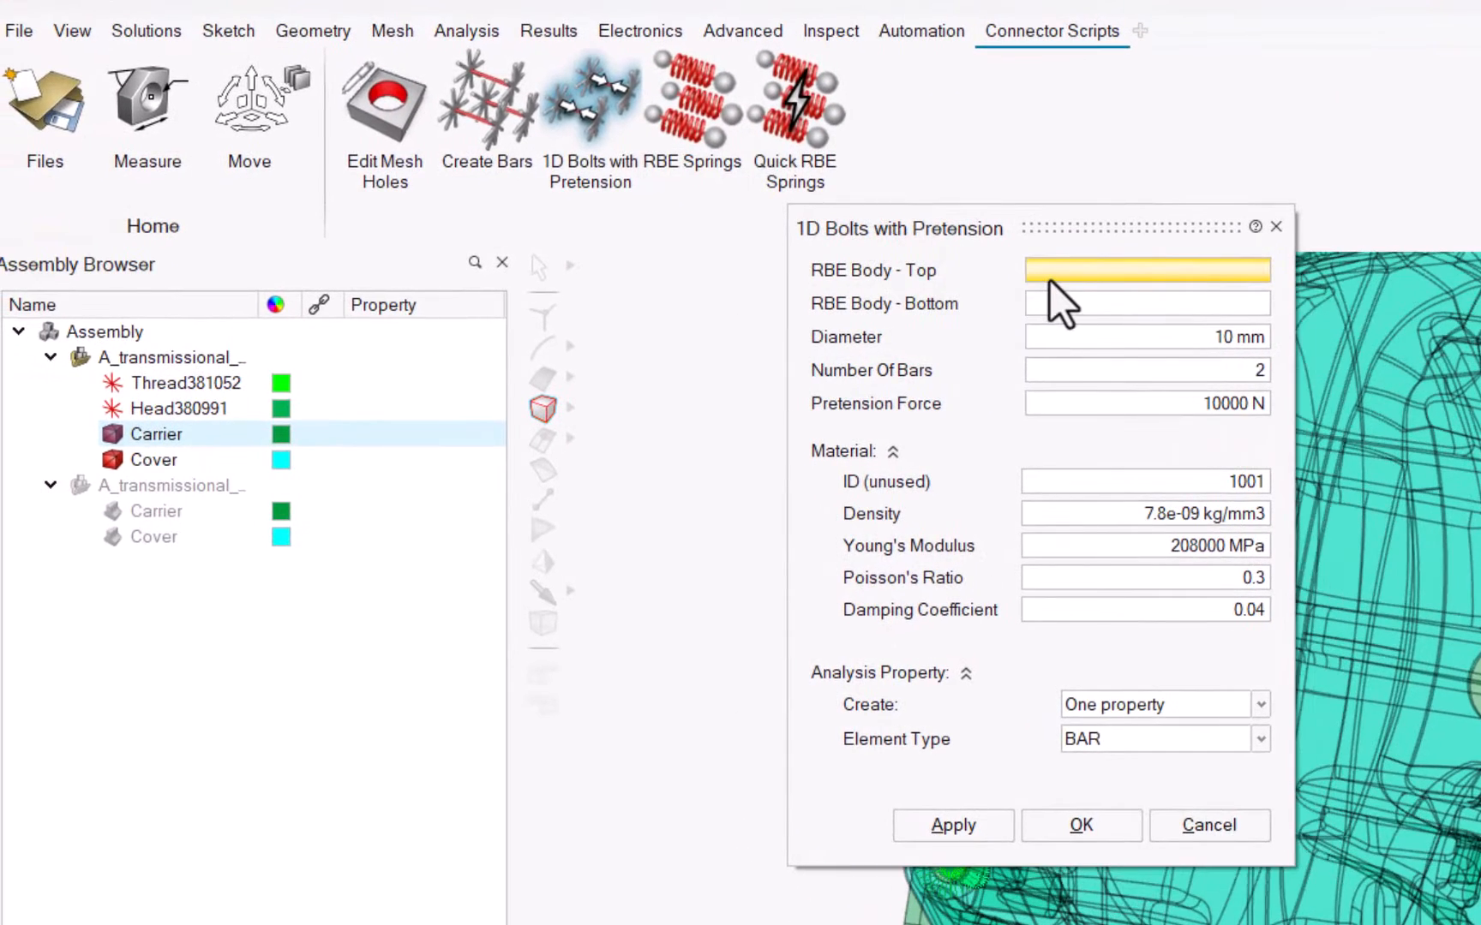
pyautogui.click(125, 407)
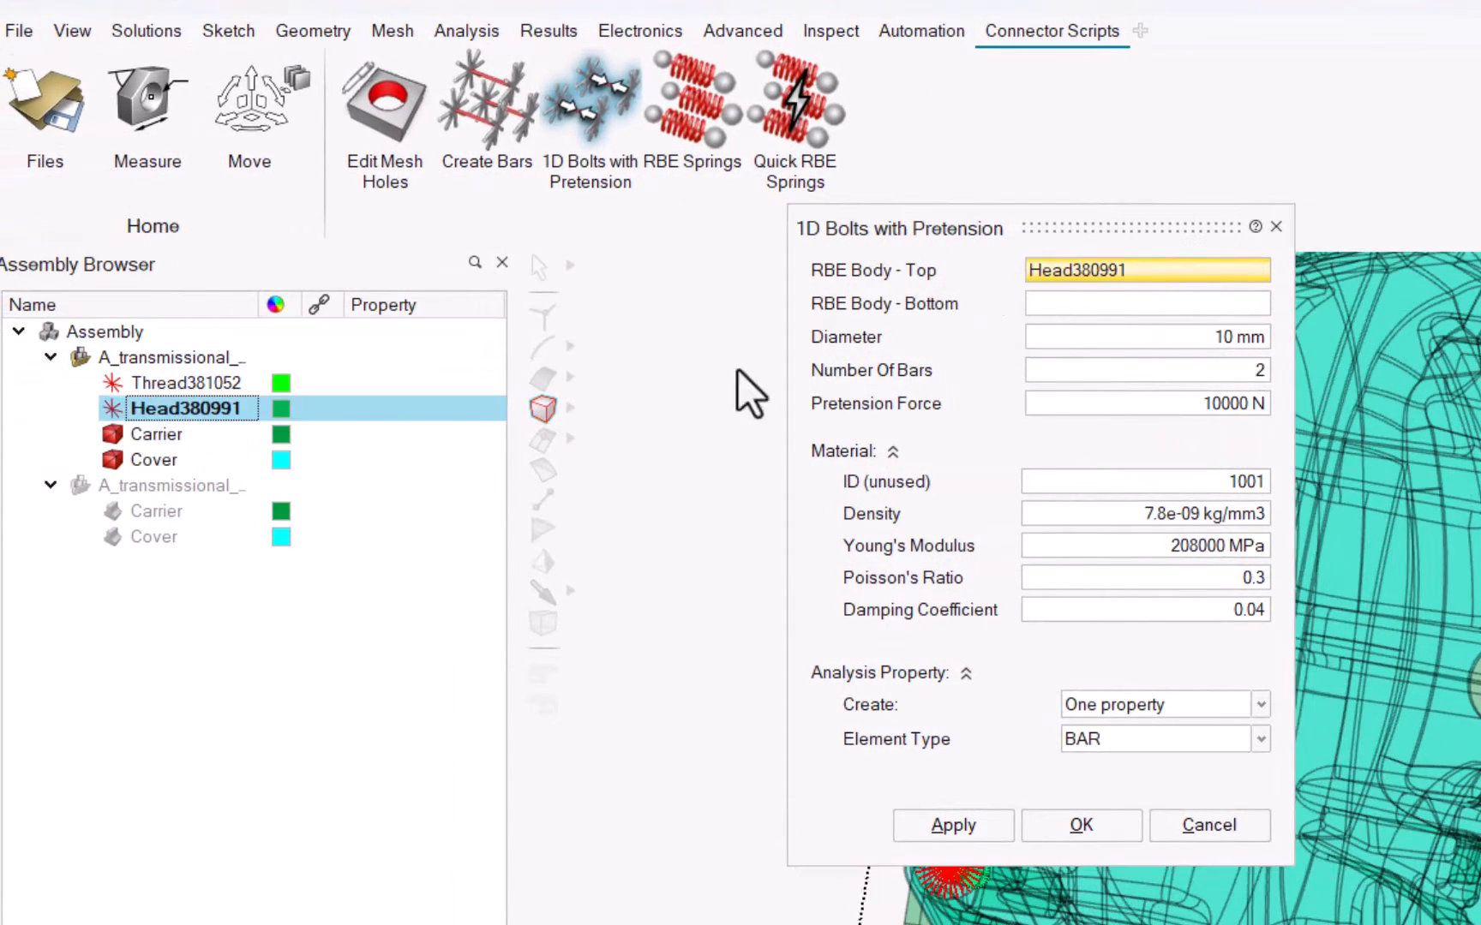
pyautogui.click(1108, 305)
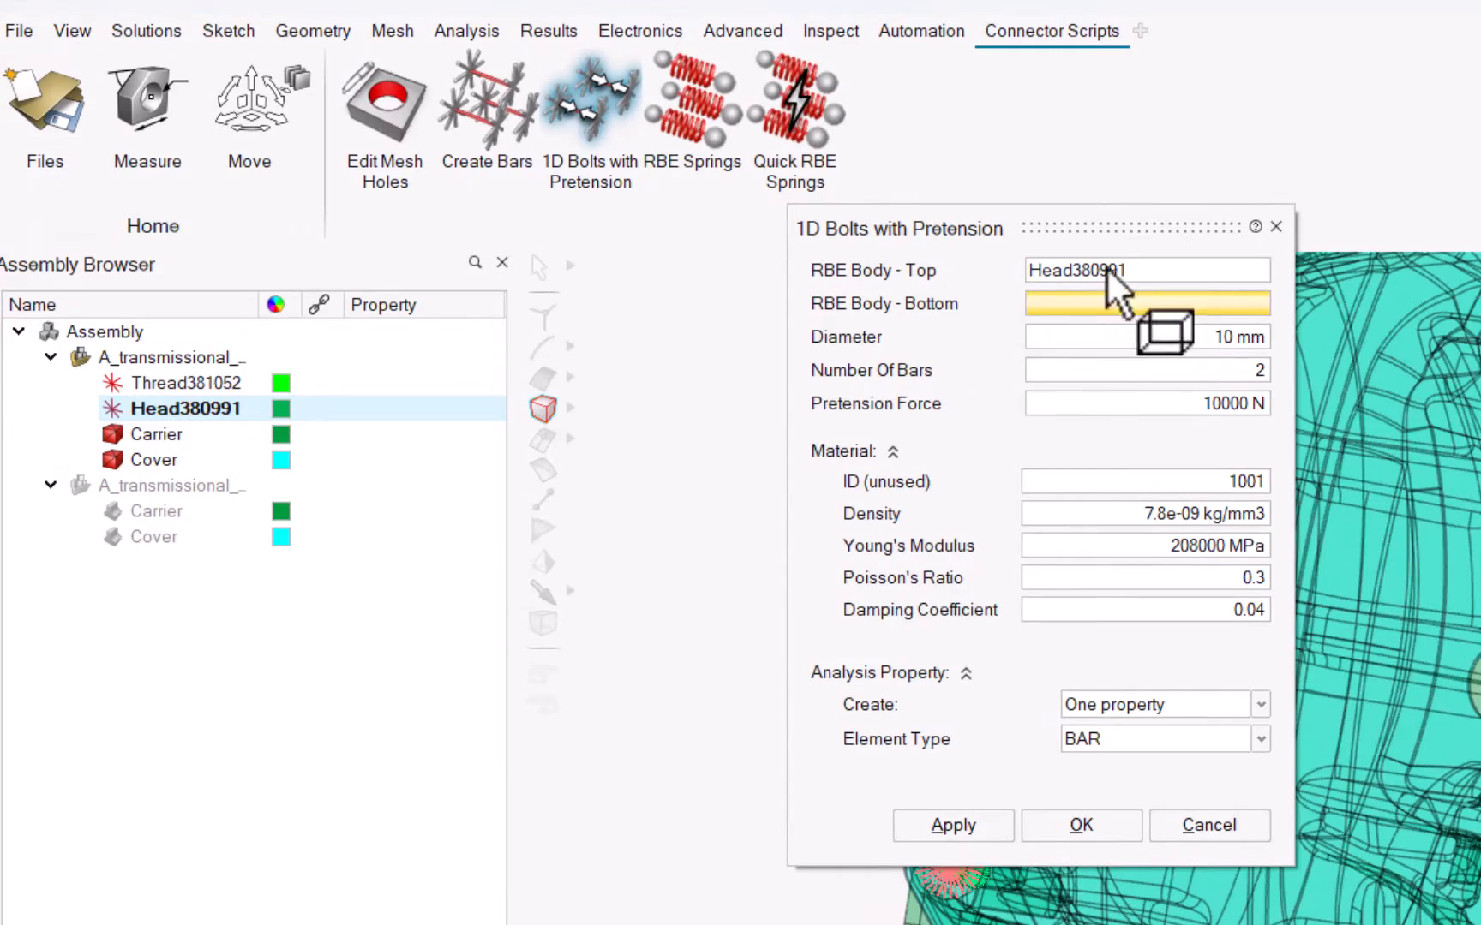
pyautogui.click(163, 379)
pyautogui.moveTo(1386, 548); pyautogui.dragTo(1386, 506, button='middle')
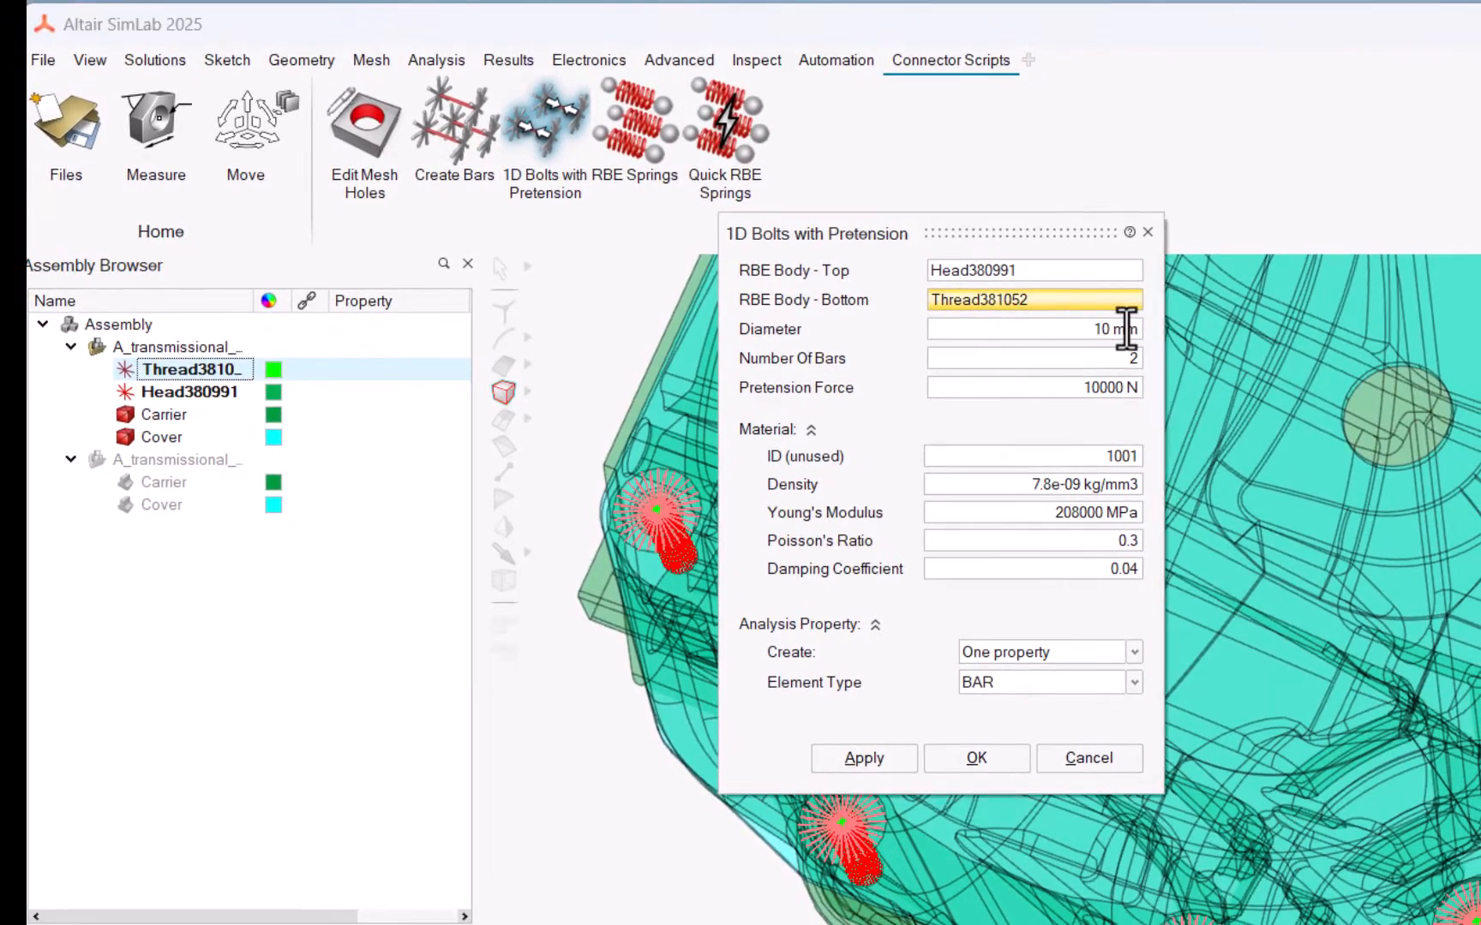
# Step: Create the pretensioned 1D bolts with a 6 mm diameter, 2 bars per bolt and BAR as the element type
pyautogui.doubleClick(1246, 336)
pyautogui.write('6')
pyautogui.click(1135, 358)
pyautogui.write('2')
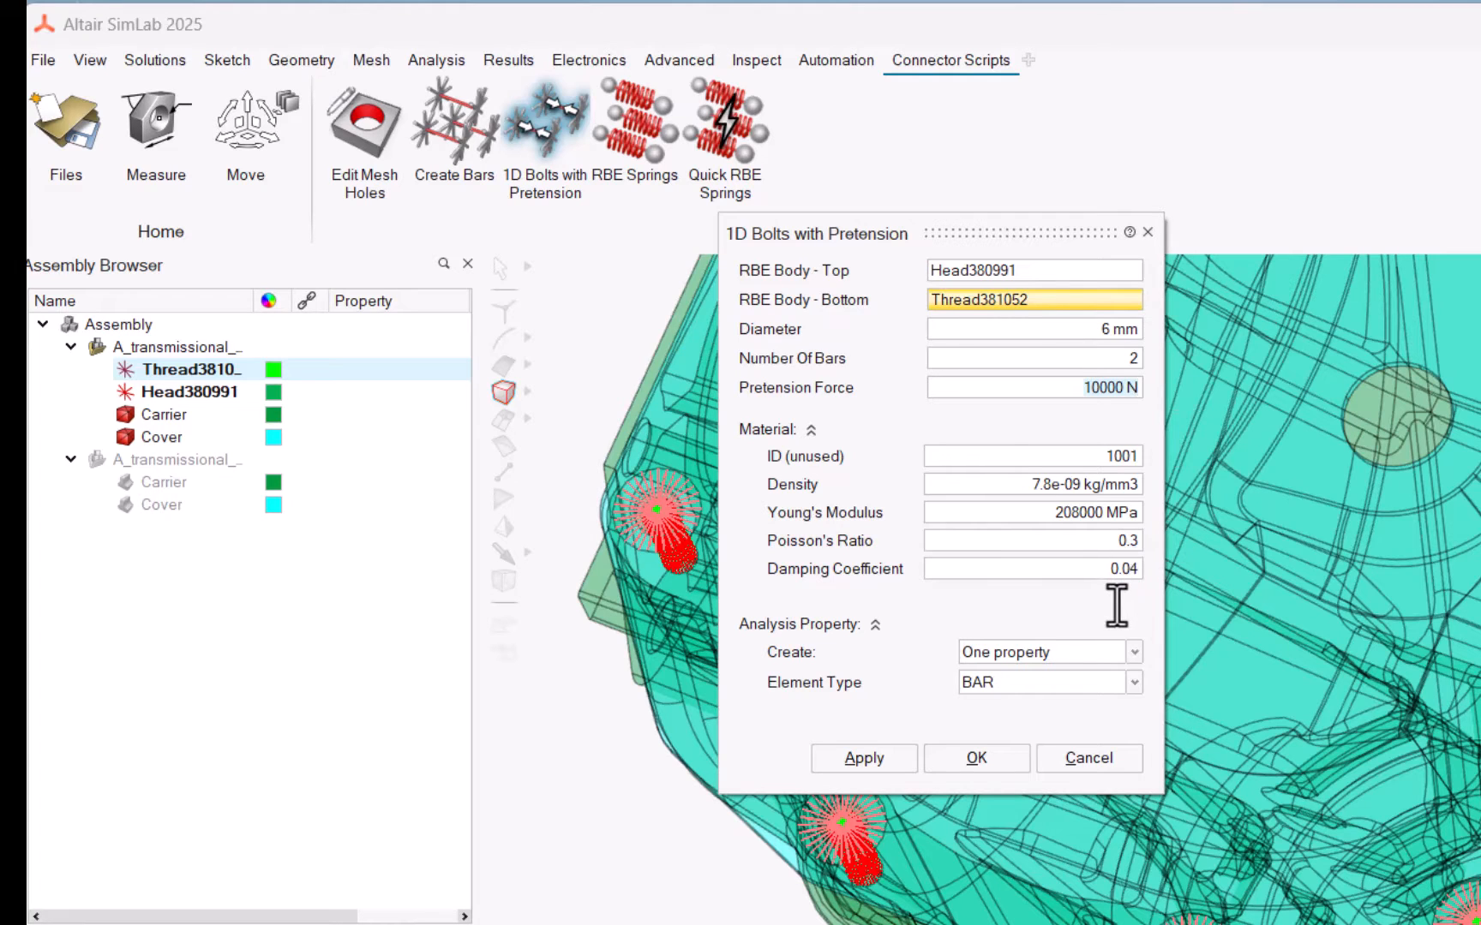
pyautogui.click(1126, 690)
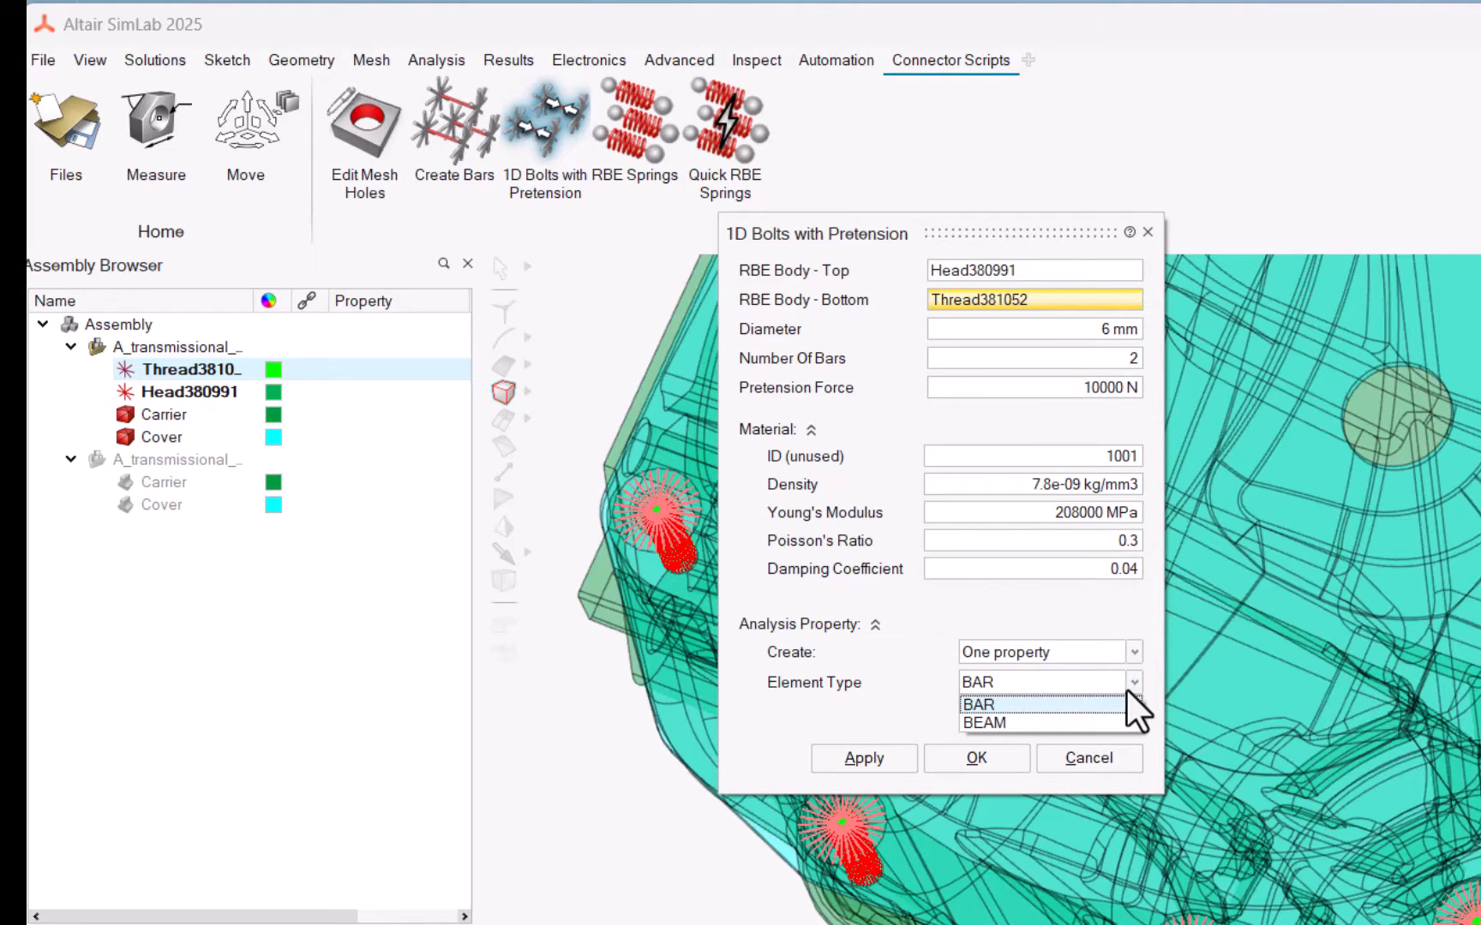
pyautogui.click(1115, 708)
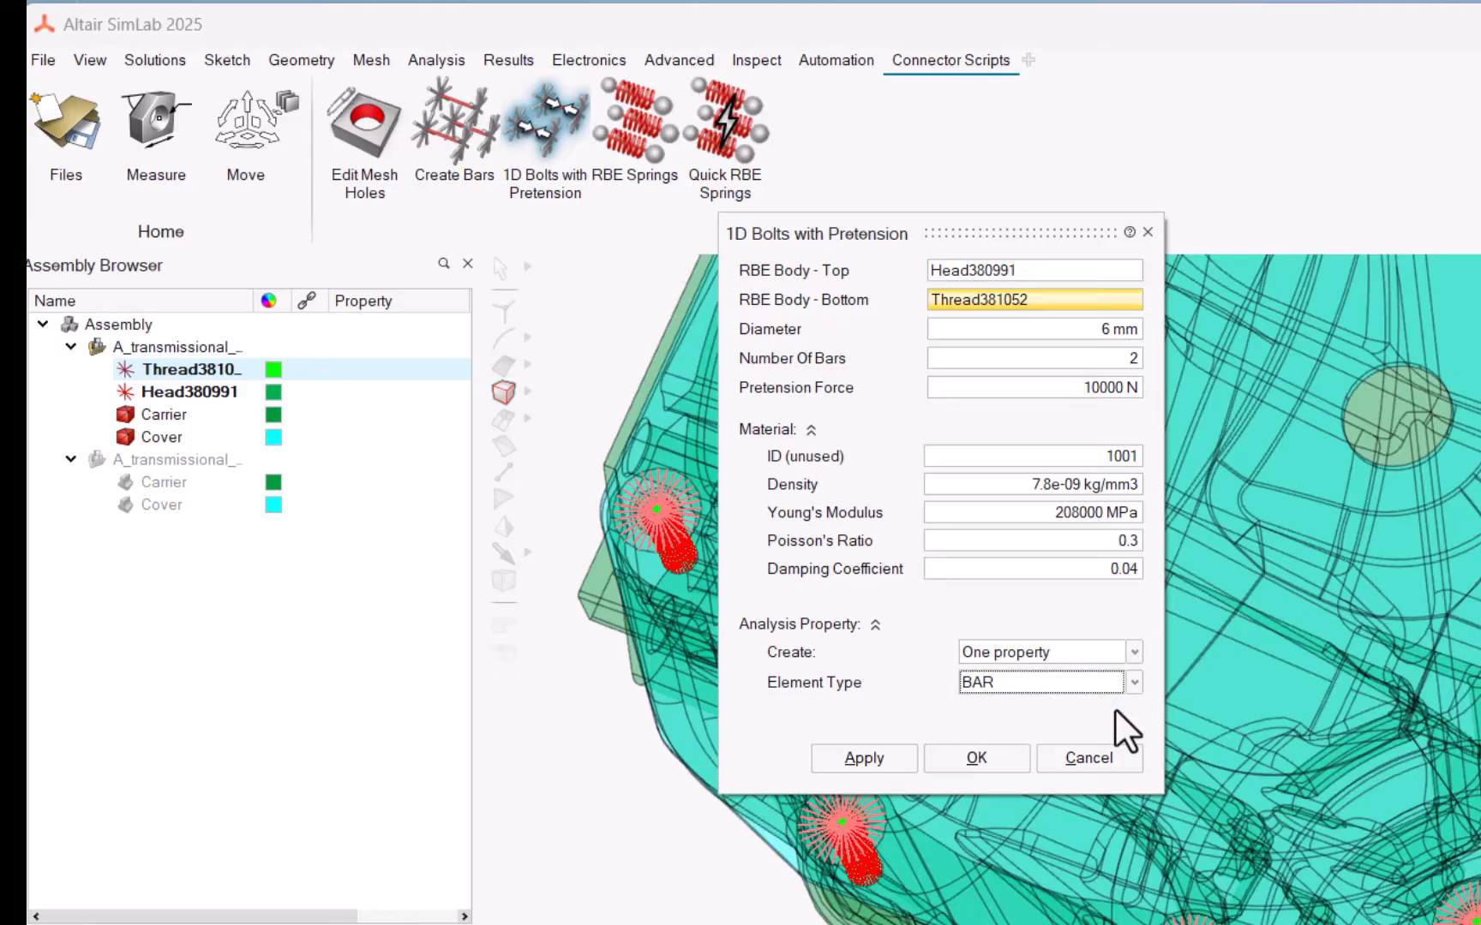
pyautogui.click(892, 762)
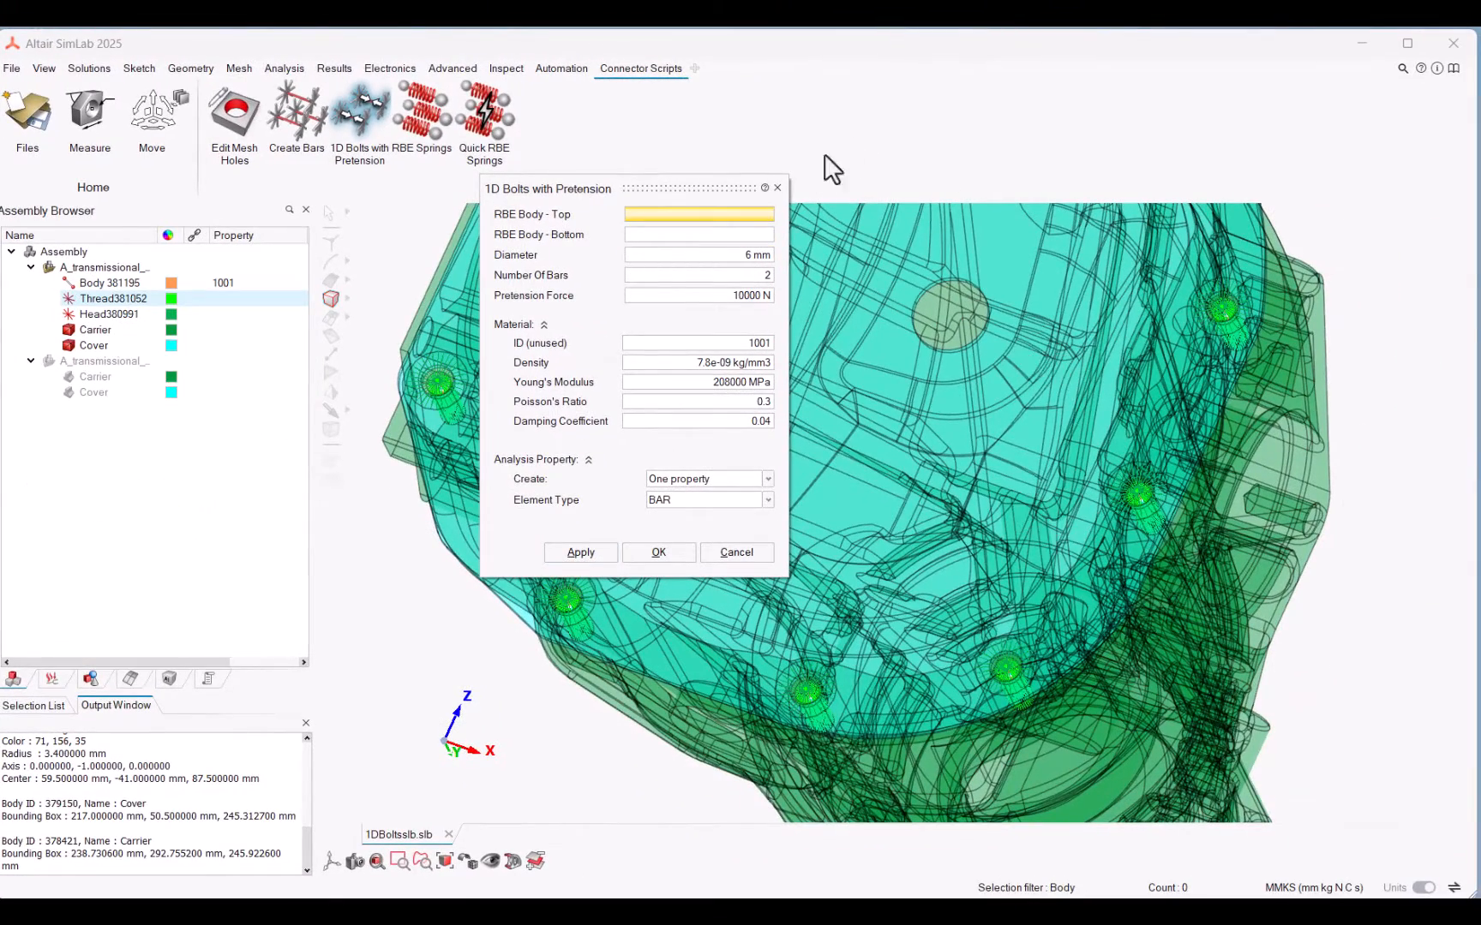
pyautogui.click(777, 187)
# Step: Examine the generated bar body running between the head and thread RBEs in the bolt holes
pyautogui.moveTo(991, 374); pyautogui.dragTo(504, 328, button='middle')
pyautogui.scroll(1, 505, 328)
pyautogui.click(102, 282)
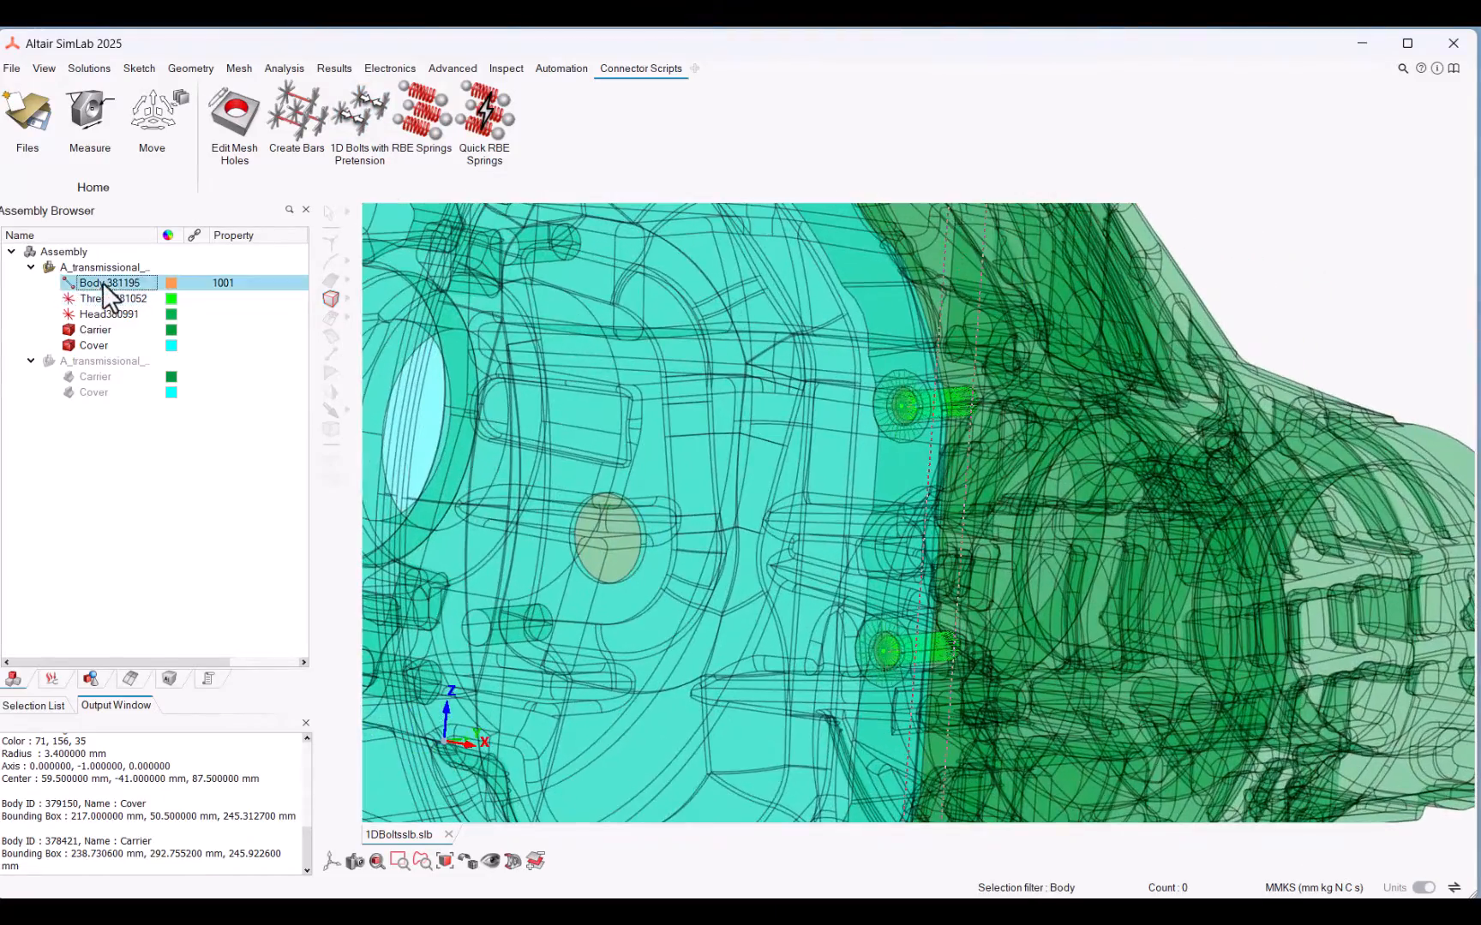
pyautogui.scroll(5, 973, 303)
pyautogui.moveTo(973, 304); pyautogui.dragTo(987, 342, button='right')
pyautogui.moveTo(492, 286); pyautogui.dragTo(560, 278, button='right')
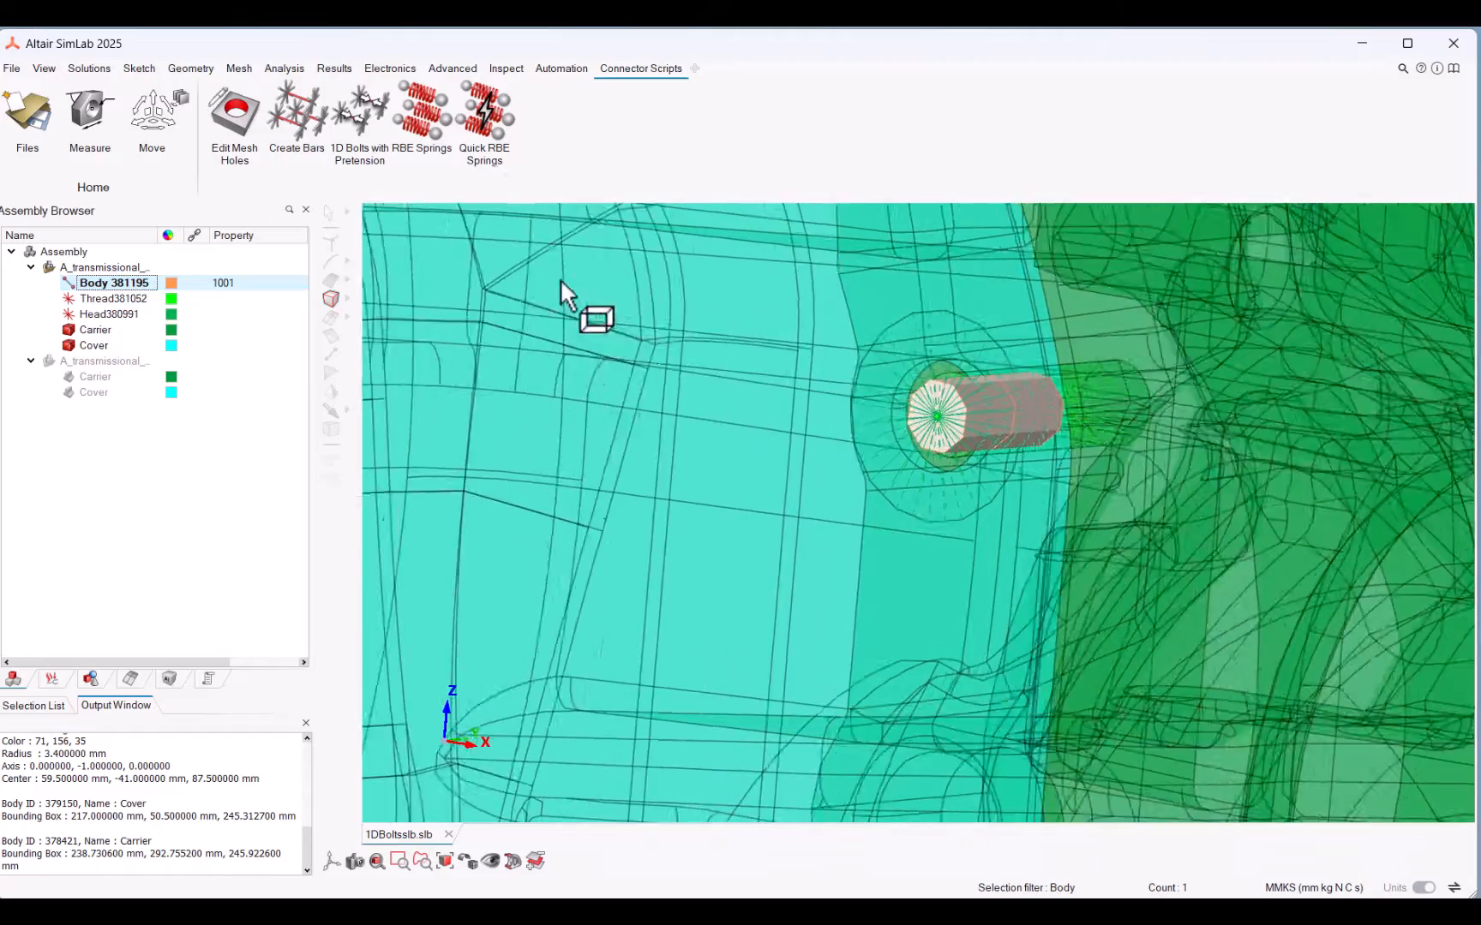
pyautogui.click(73, 286)
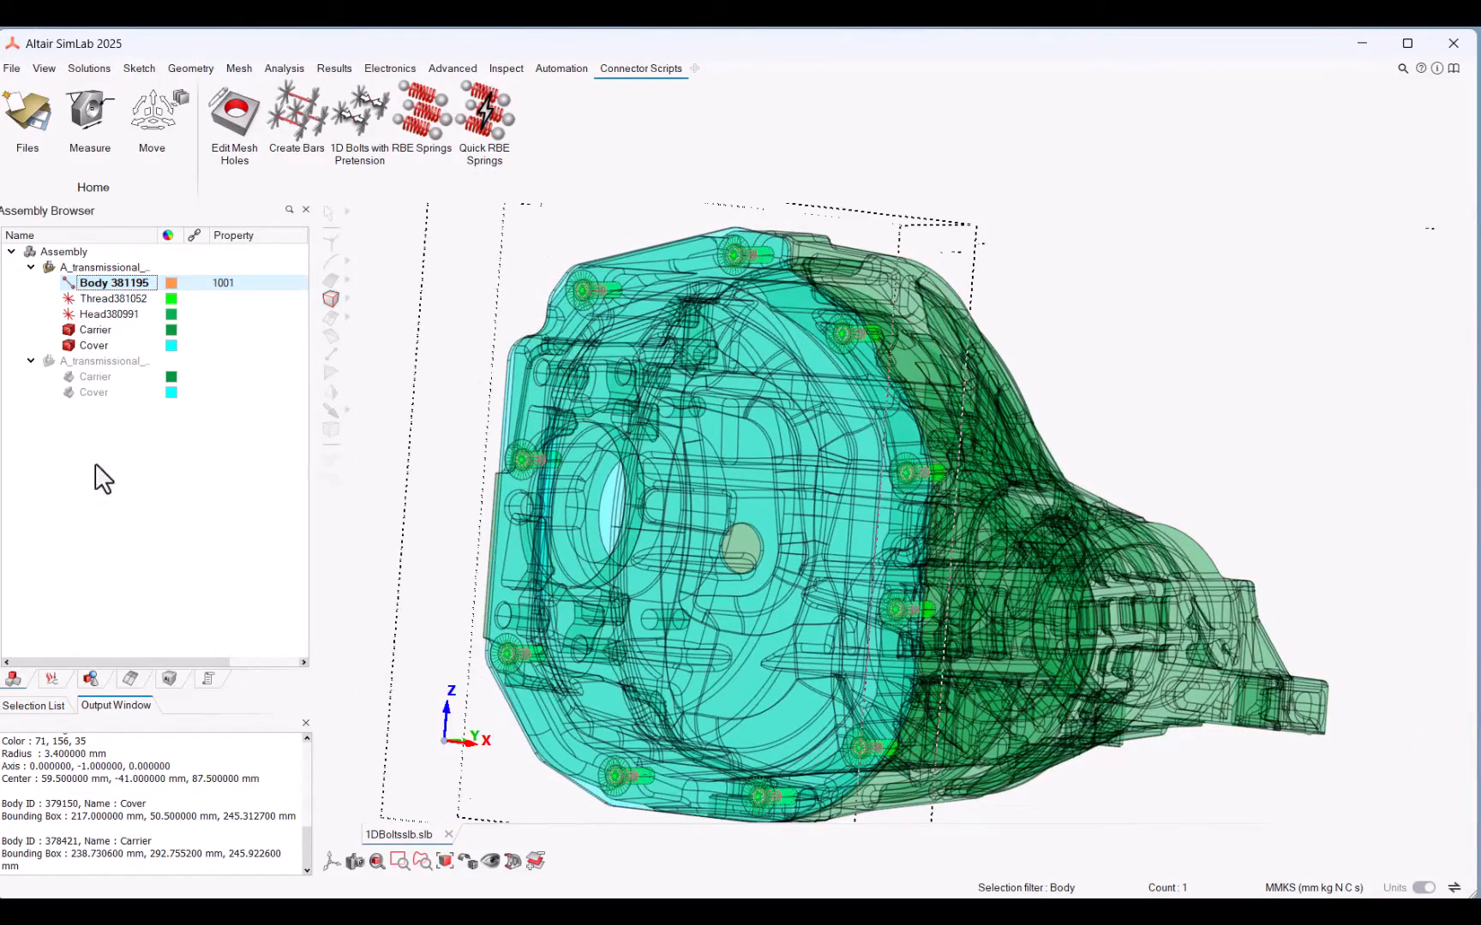
# Step: Review the definitions of solid material 1001 and bar property 1001 generated for the bolts
pyautogui.click(184, 679)
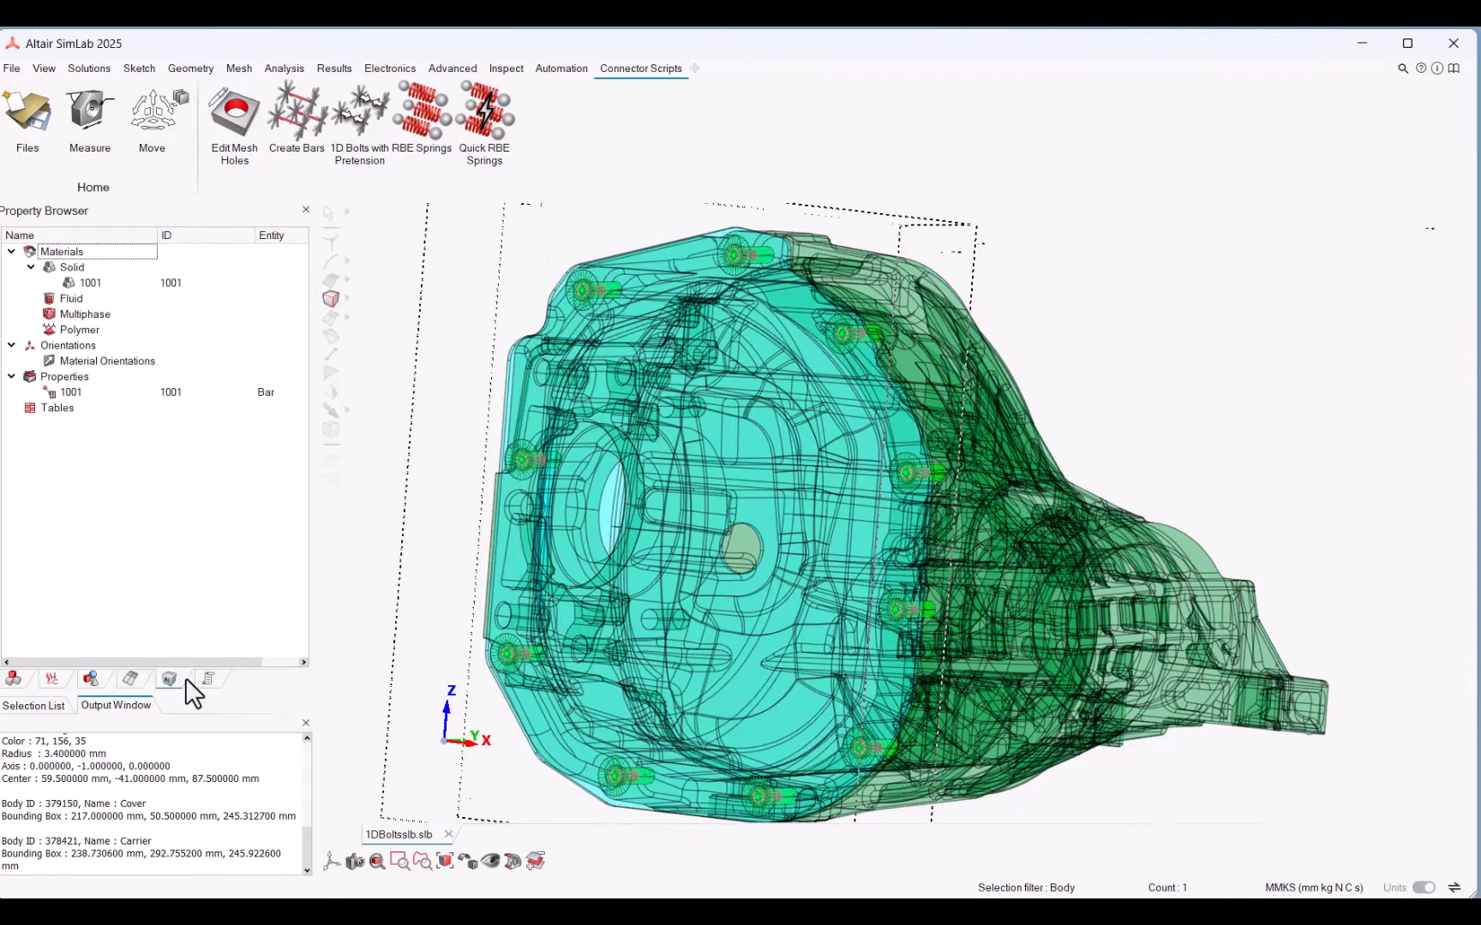
pyautogui.click(94, 283)
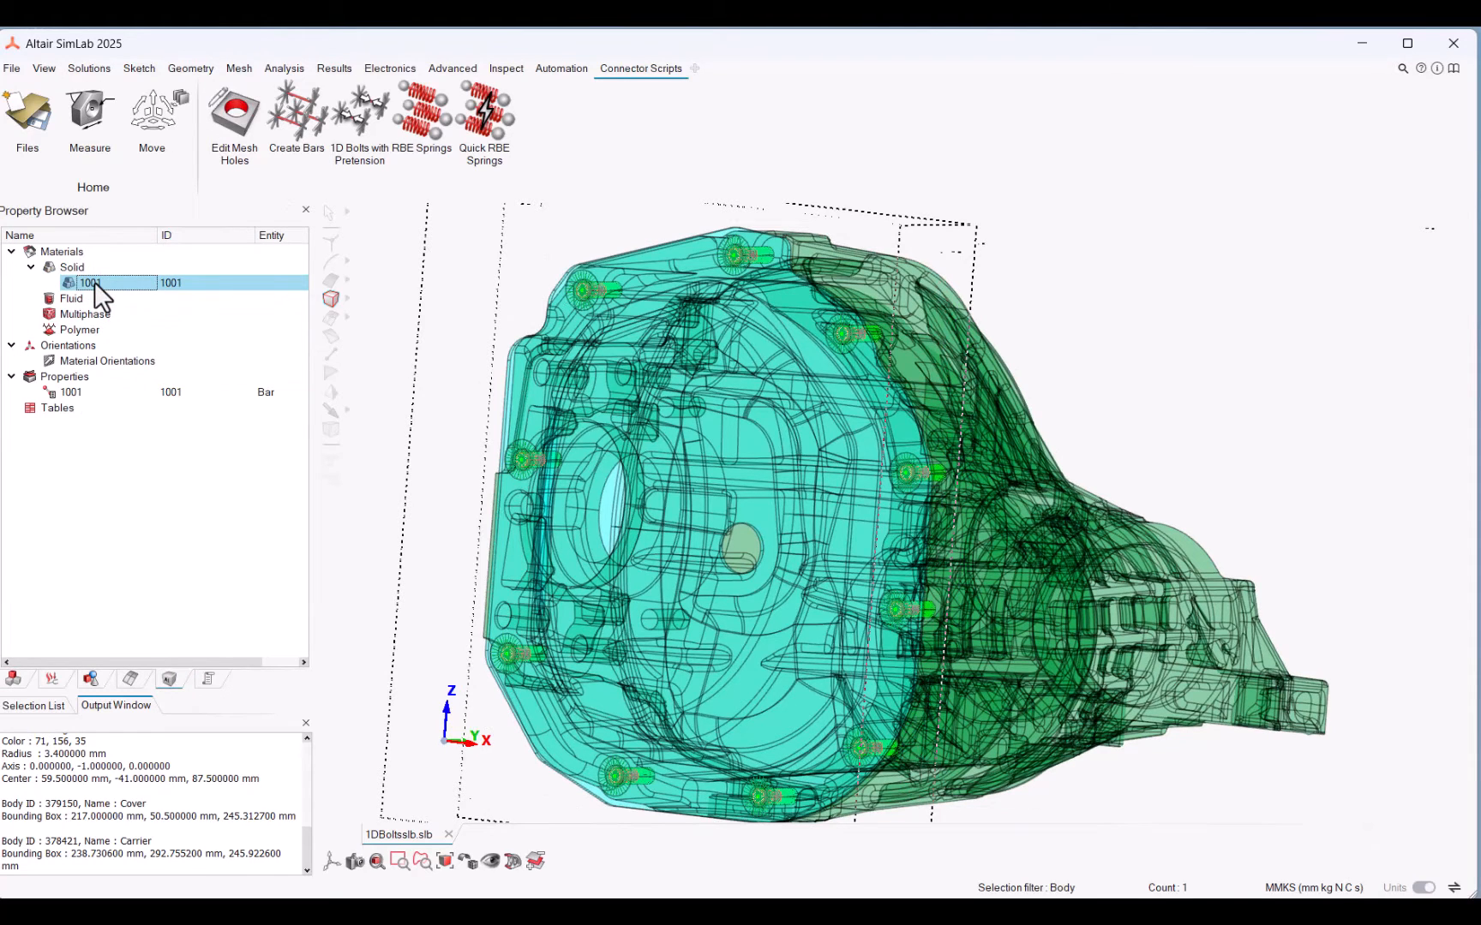
pyautogui.doubleClick(94, 282)
pyautogui.press('Escape')
pyautogui.doubleClick(93, 281)
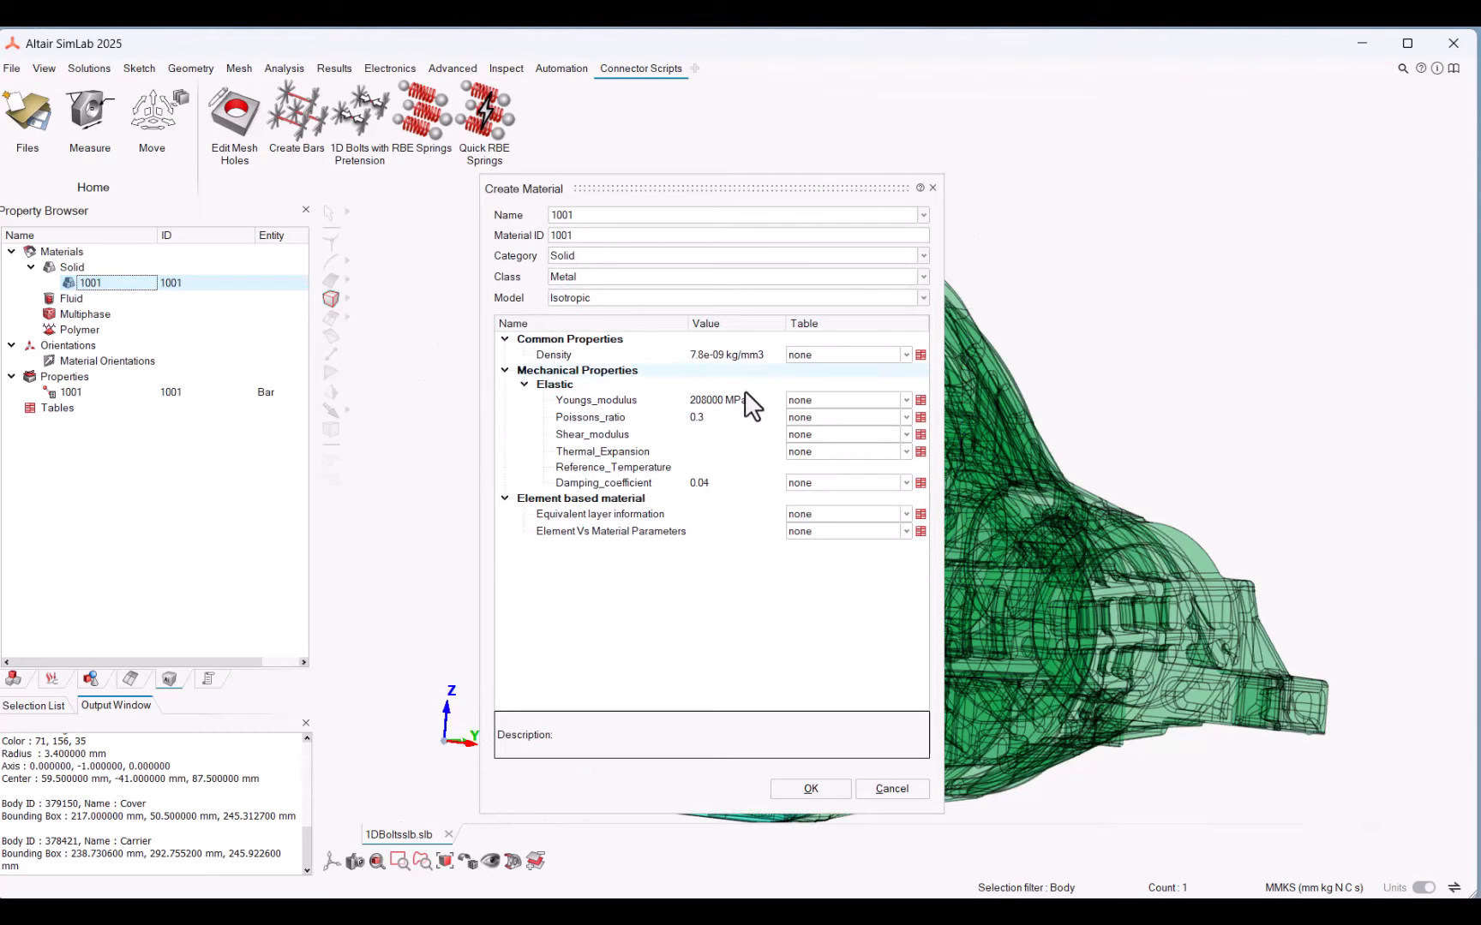
pyautogui.click(60, 391)
pyautogui.doubleClick(59, 387)
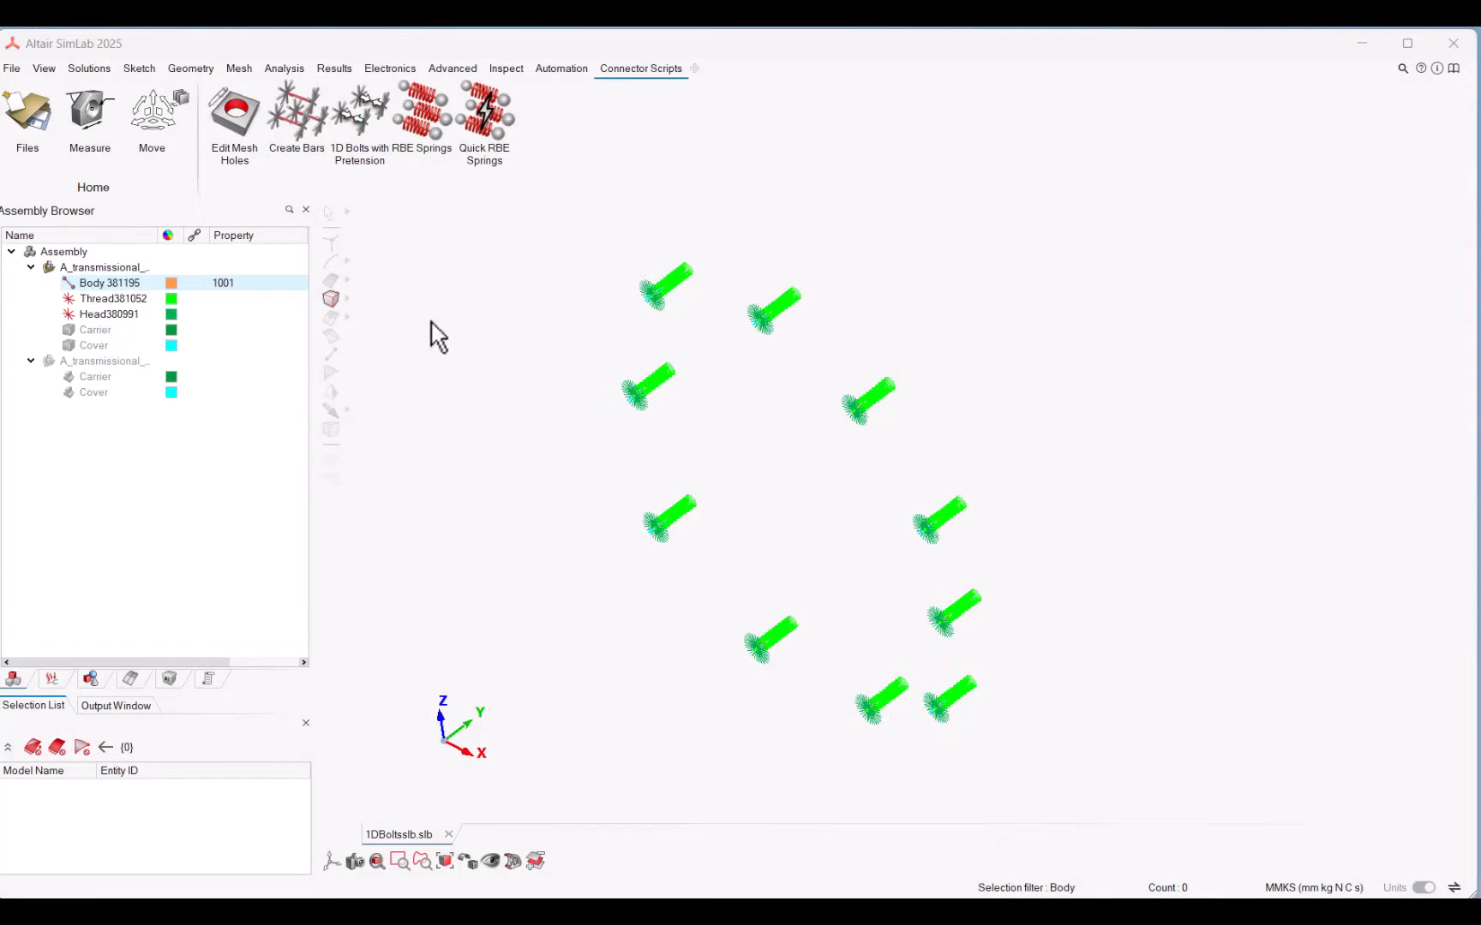
# Step: Hide the Thread and Head RBE bodies to view the bar elements on their own
pyautogui.click(70, 285)
pyautogui.click(68, 298)
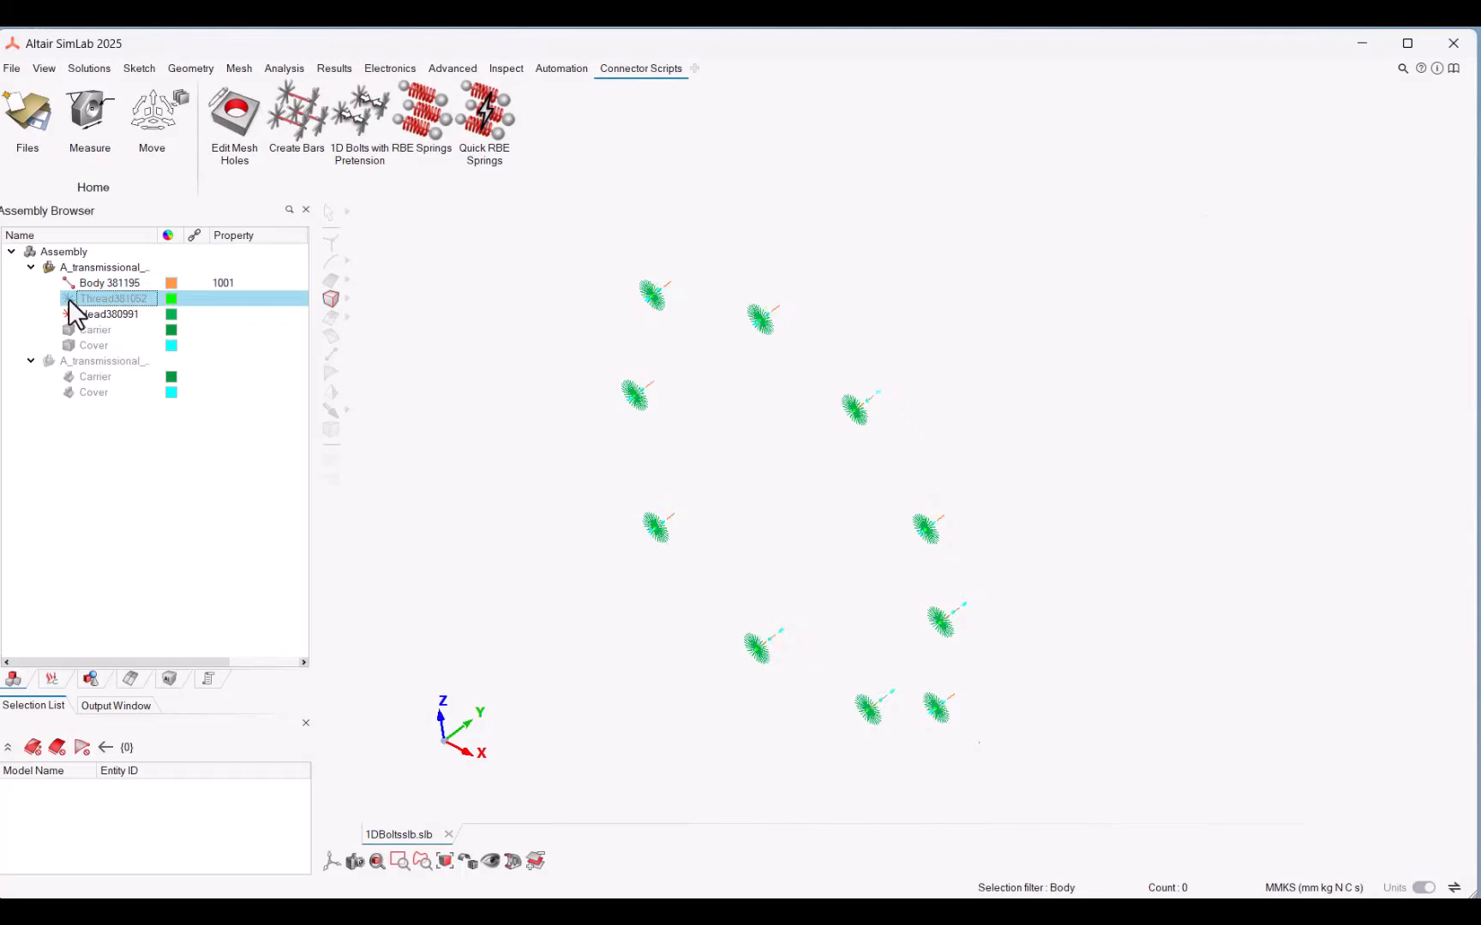
pyautogui.click(68, 312)
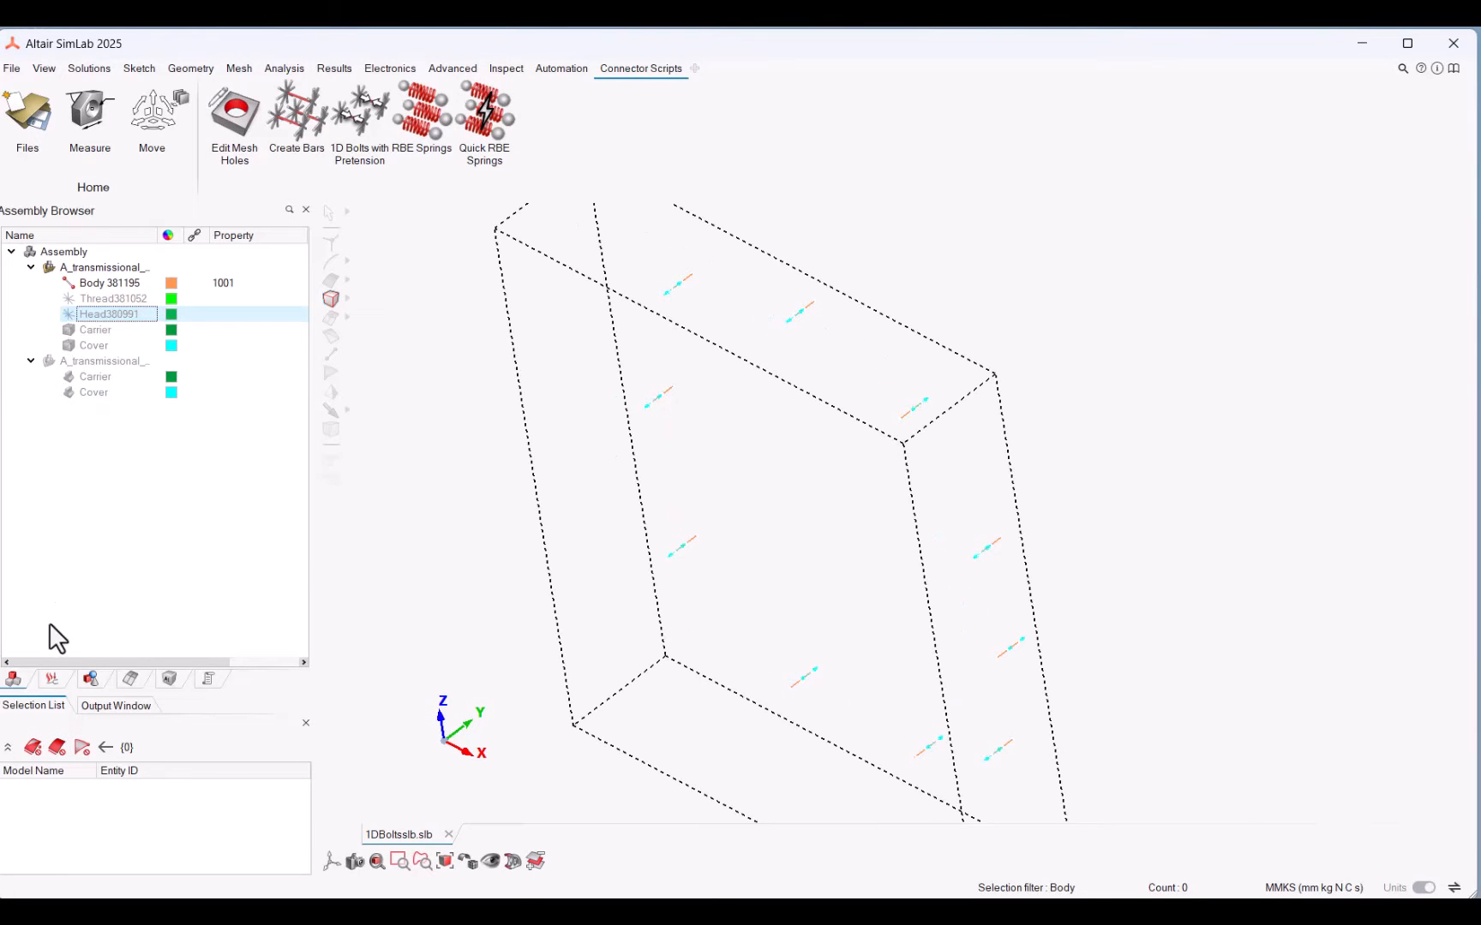
# Step: Open the pretension load BAR_PT_310681 under Loads and Constraints and review its load type and force
pyautogui.click(51, 679)
pyautogui.scroll(6, 760, 364)
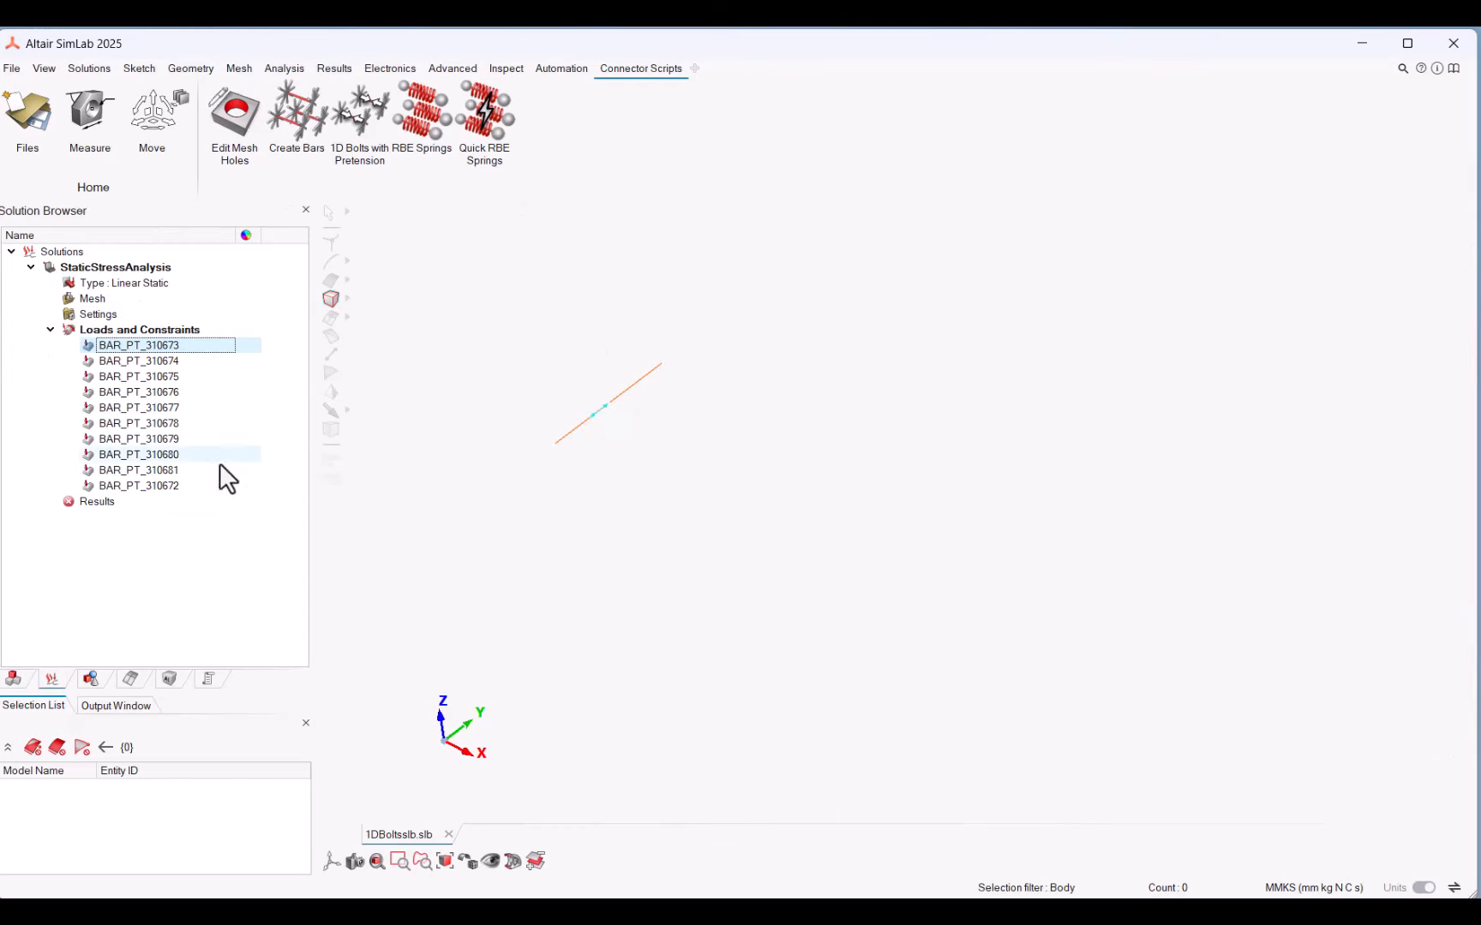
pyautogui.doubleClick(166, 470)
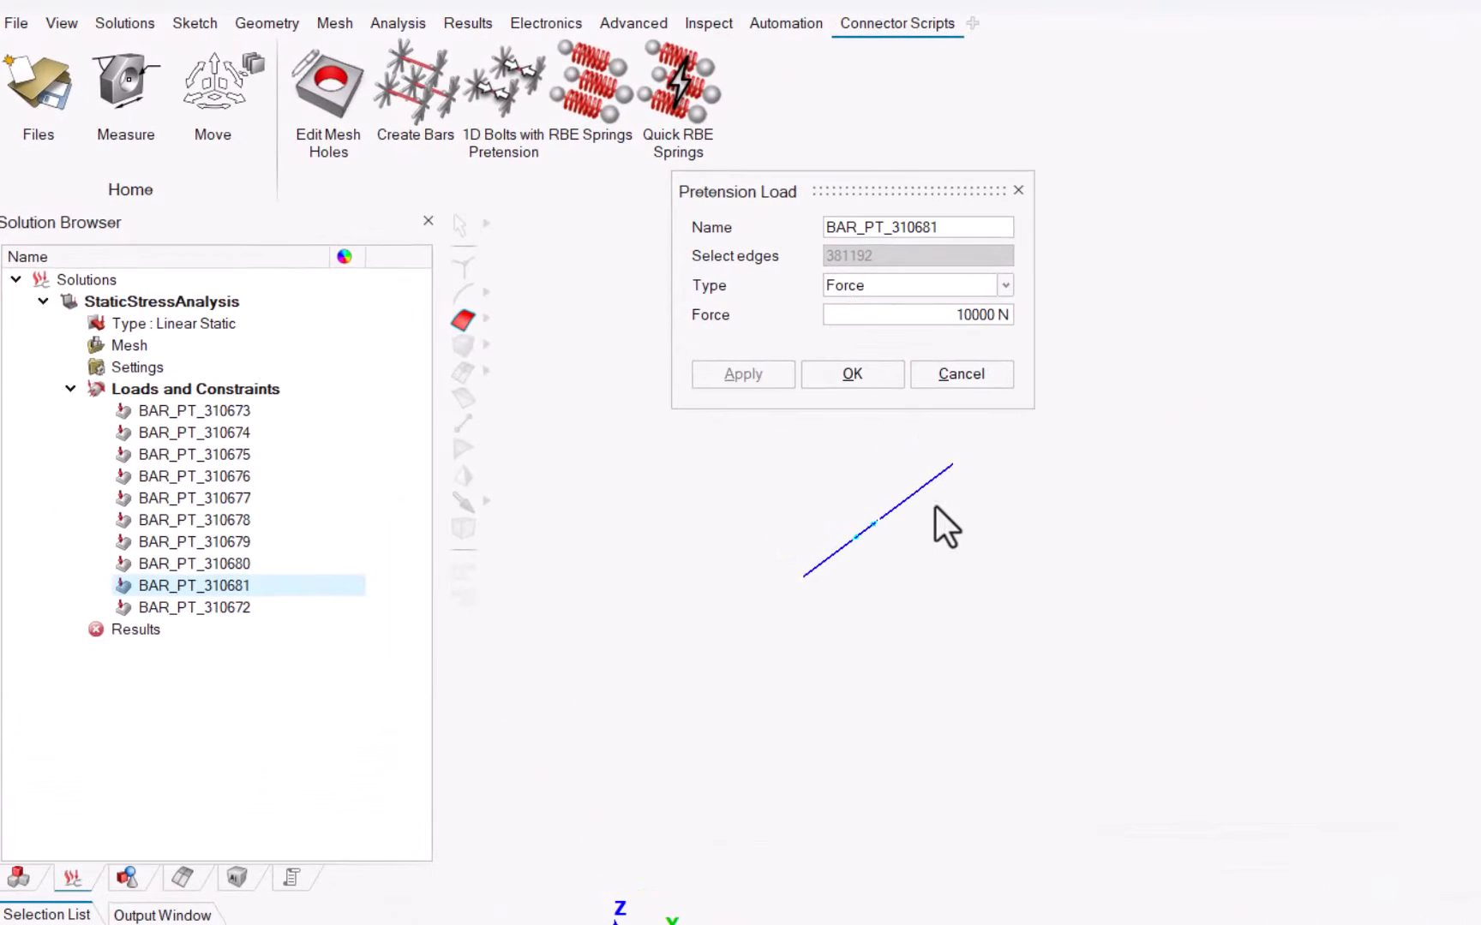
pyautogui.click(1001, 290)
pyautogui.click(1002, 290)
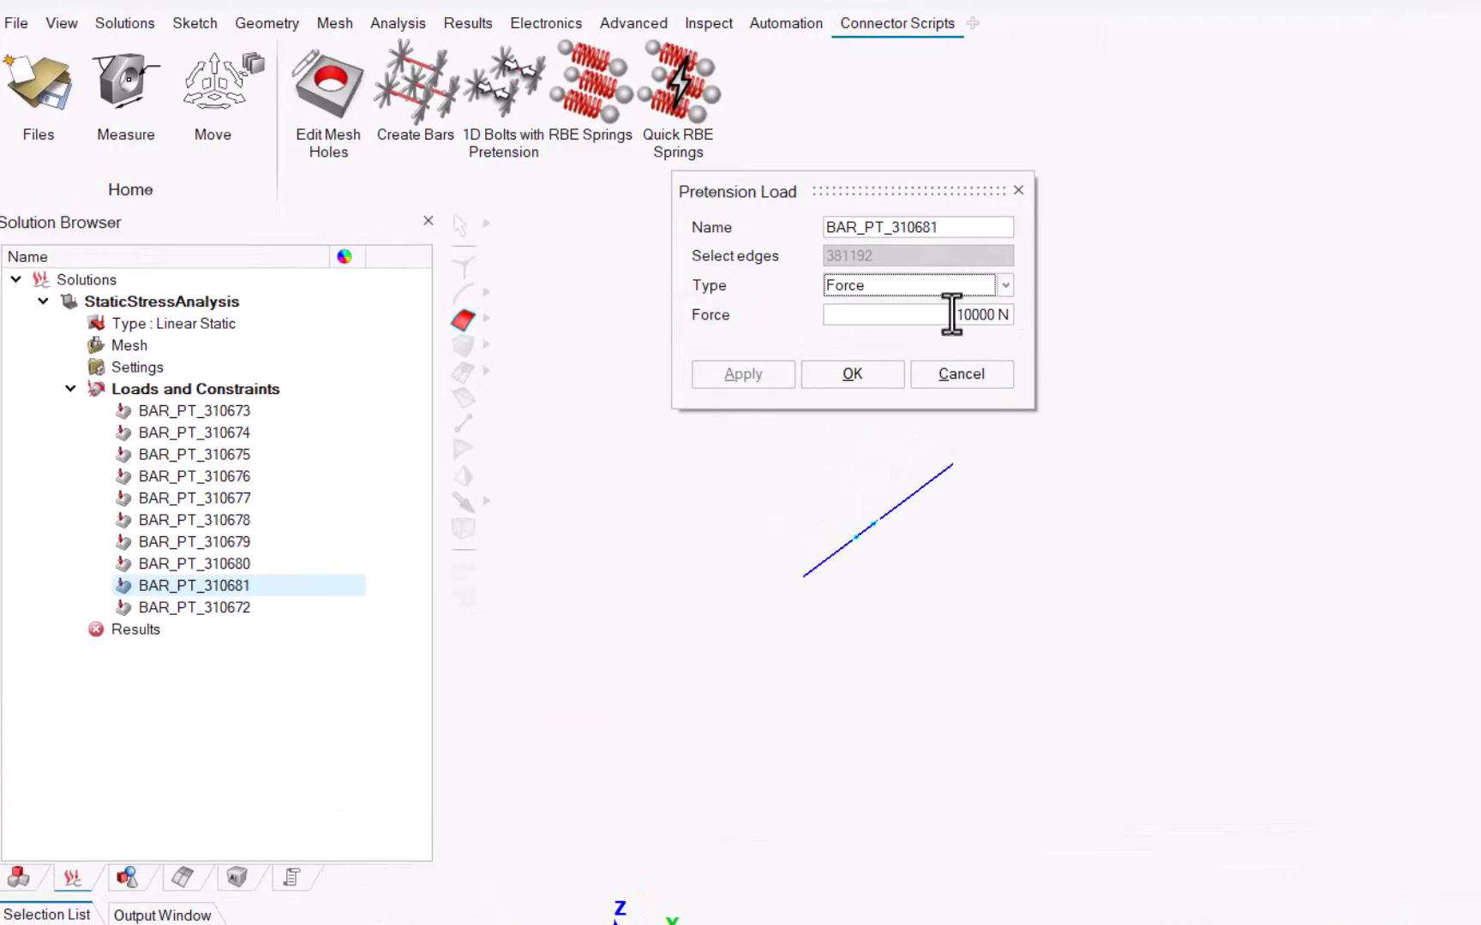
pyautogui.click(879, 386)
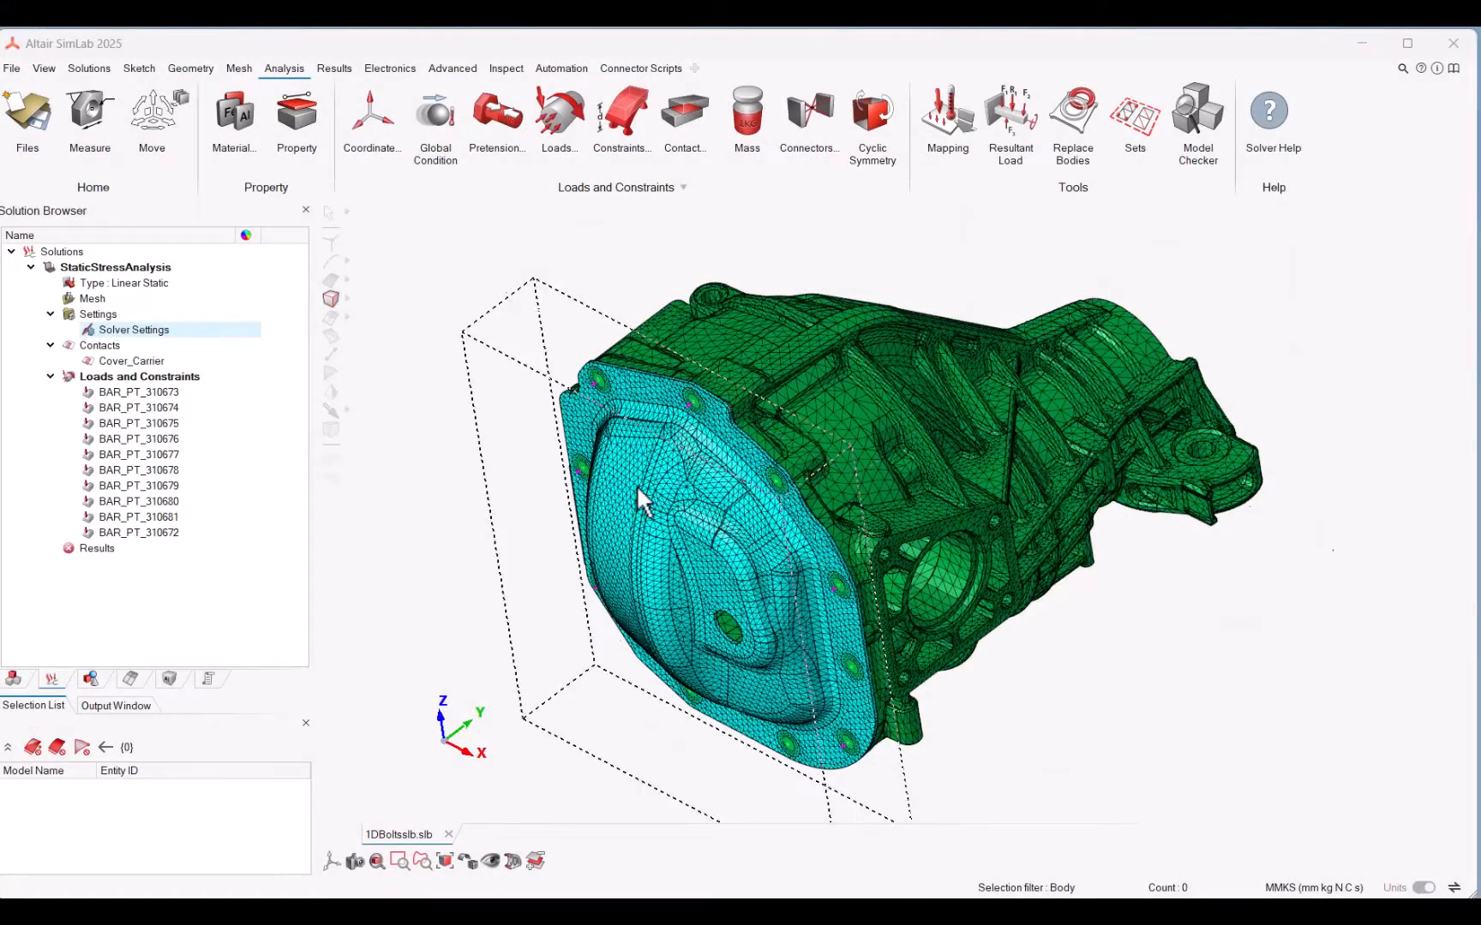
# Step: Update the results of the StaticStressAnalysis solution to run the bolt pretension analysis
pyautogui.click(97, 549)
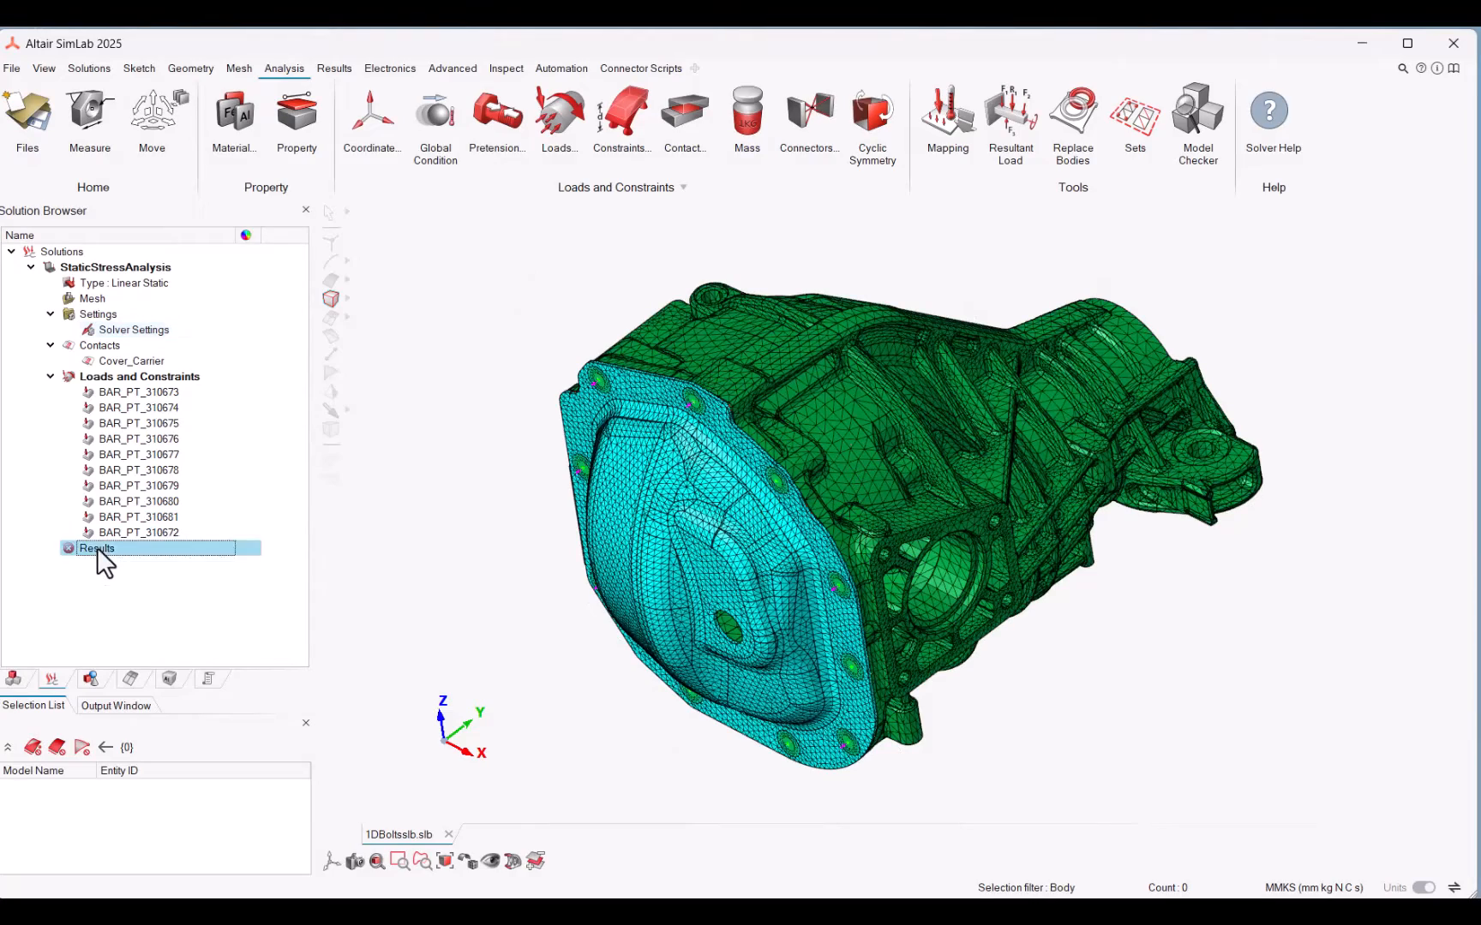
pyautogui.rightClick(96, 549)
pyautogui.click(110, 566)
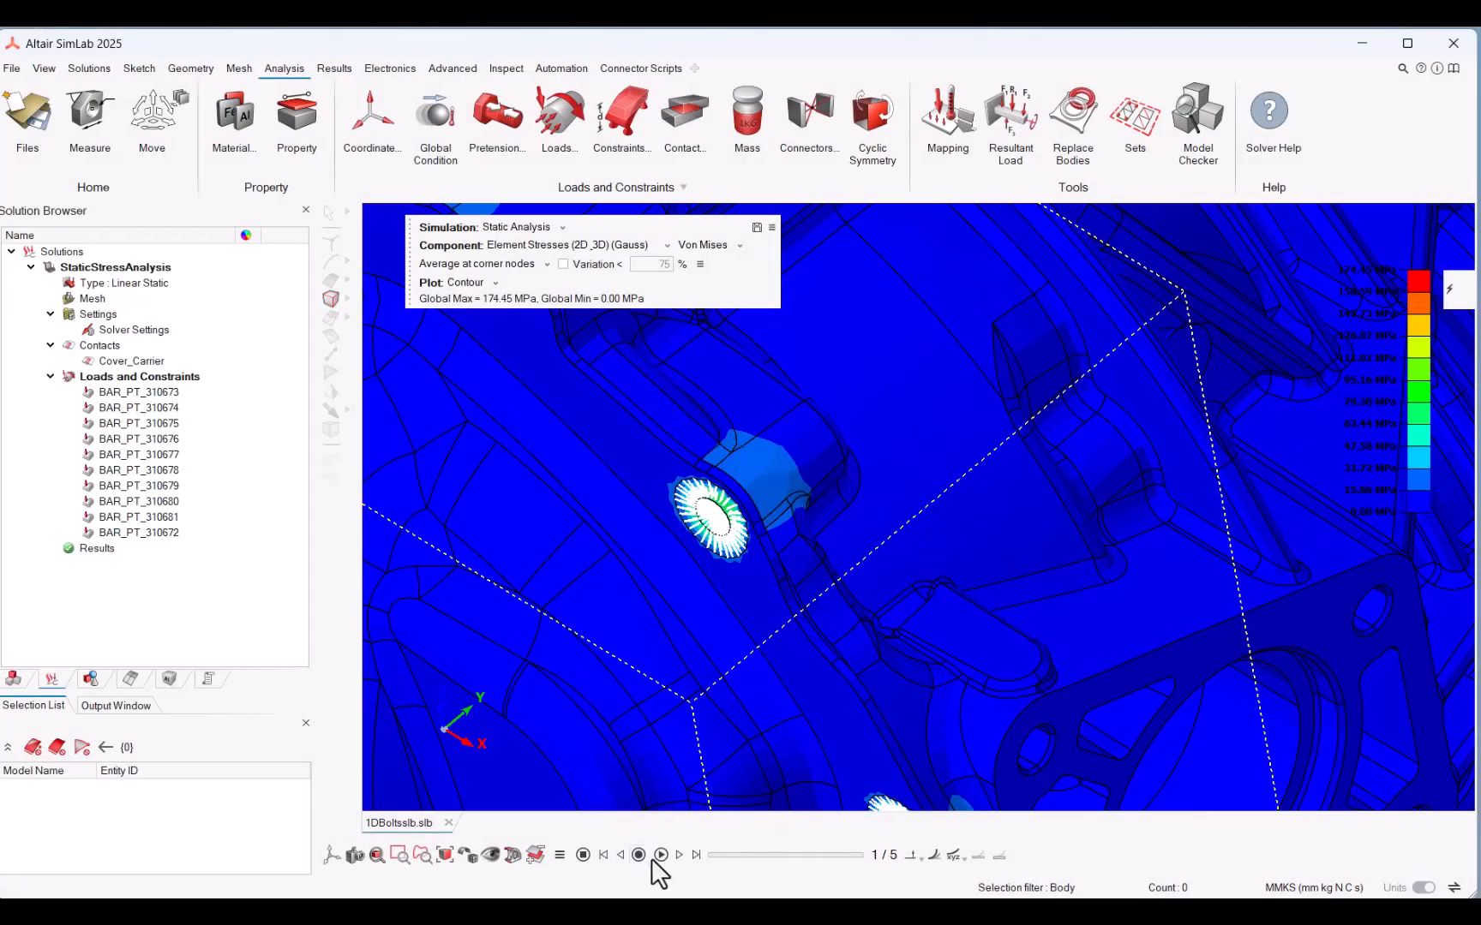
pyautogui.click(659, 855)
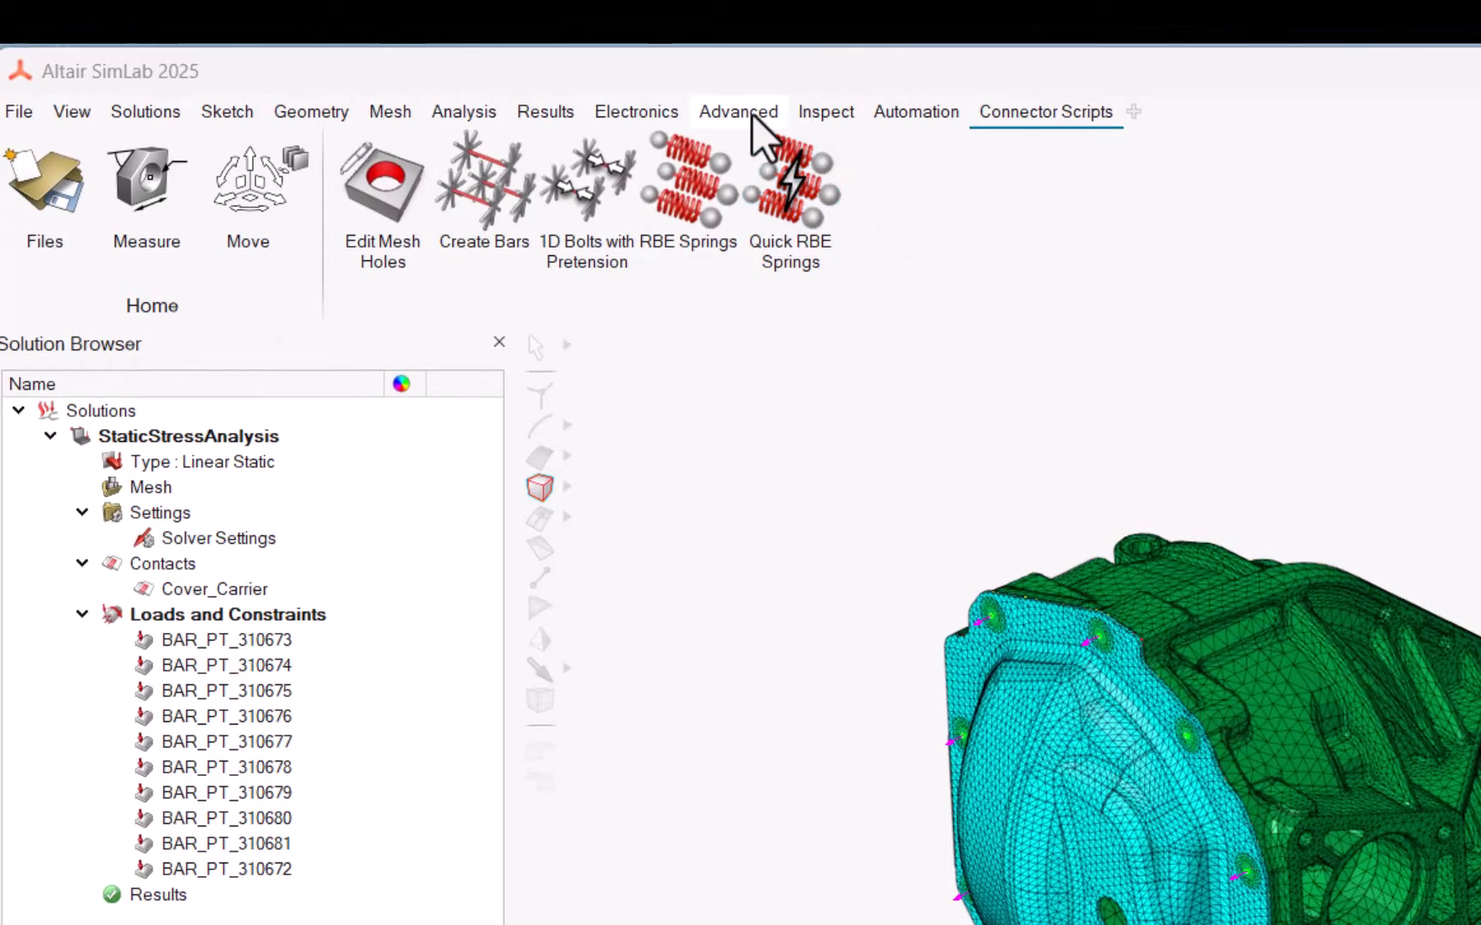
# Step: Load the 1DBoltswithPretension.xml design file into the Dialog Designer from its CustomDialog folder
pyautogui.click(739, 113)
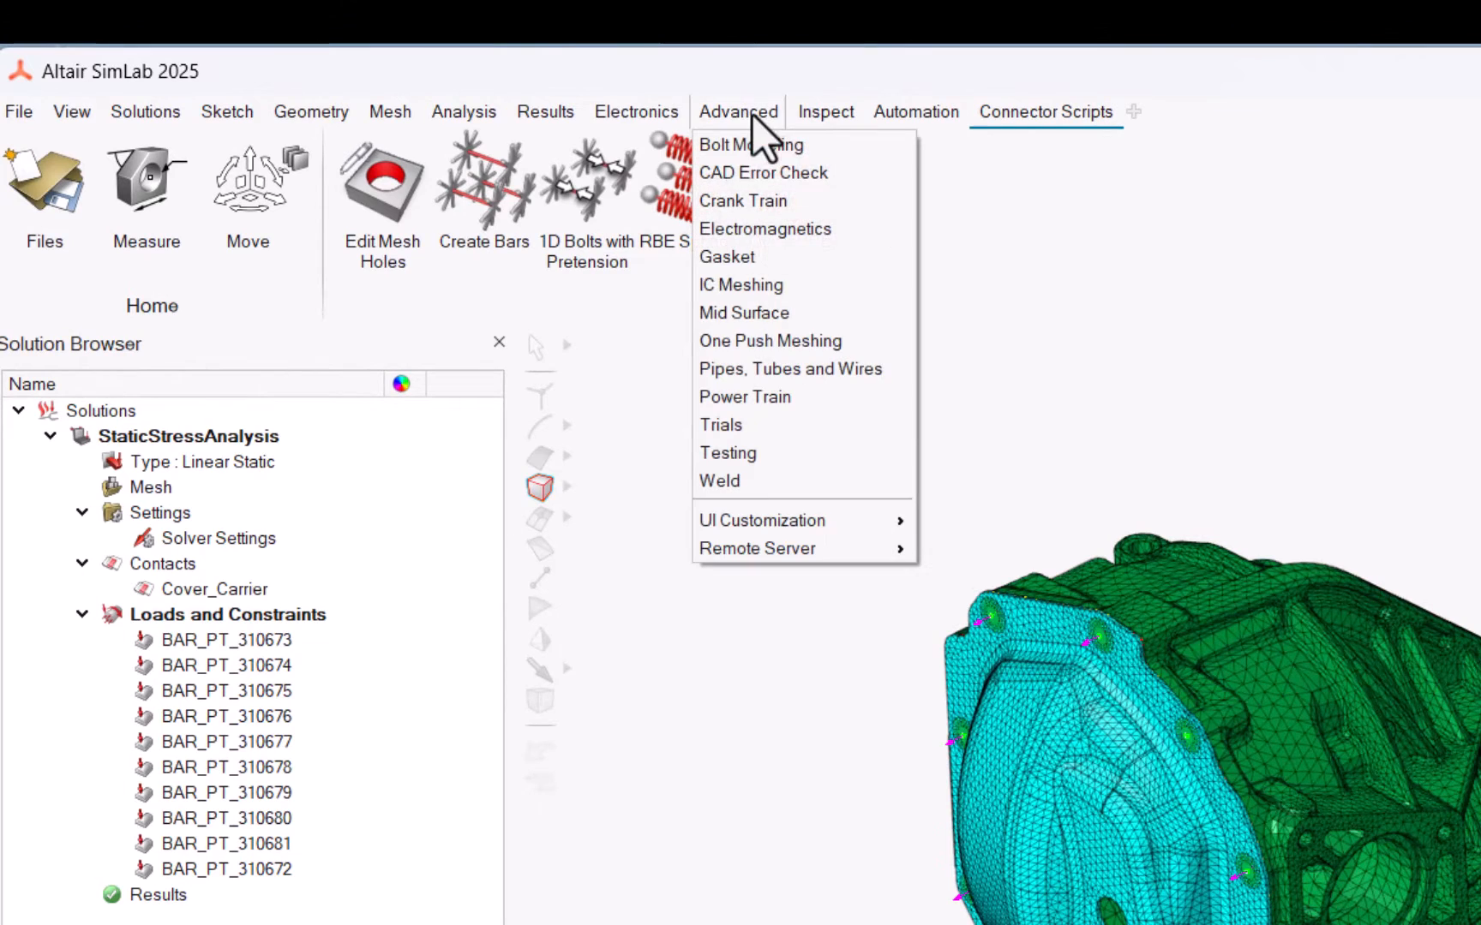
pyautogui.moveTo(819, 520)
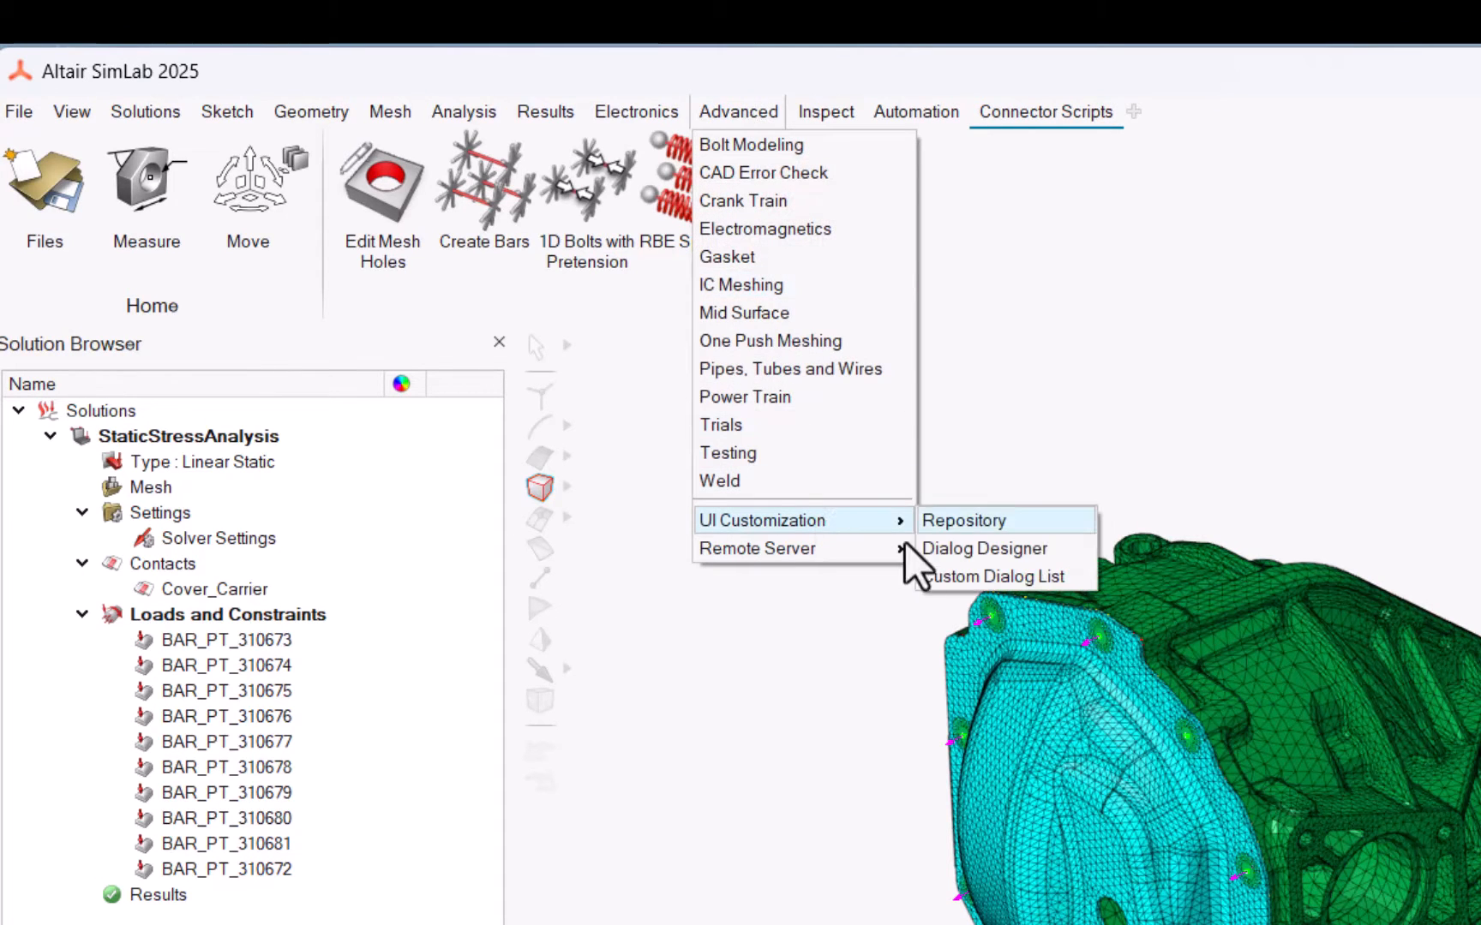
pyautogui.click(975, 550)
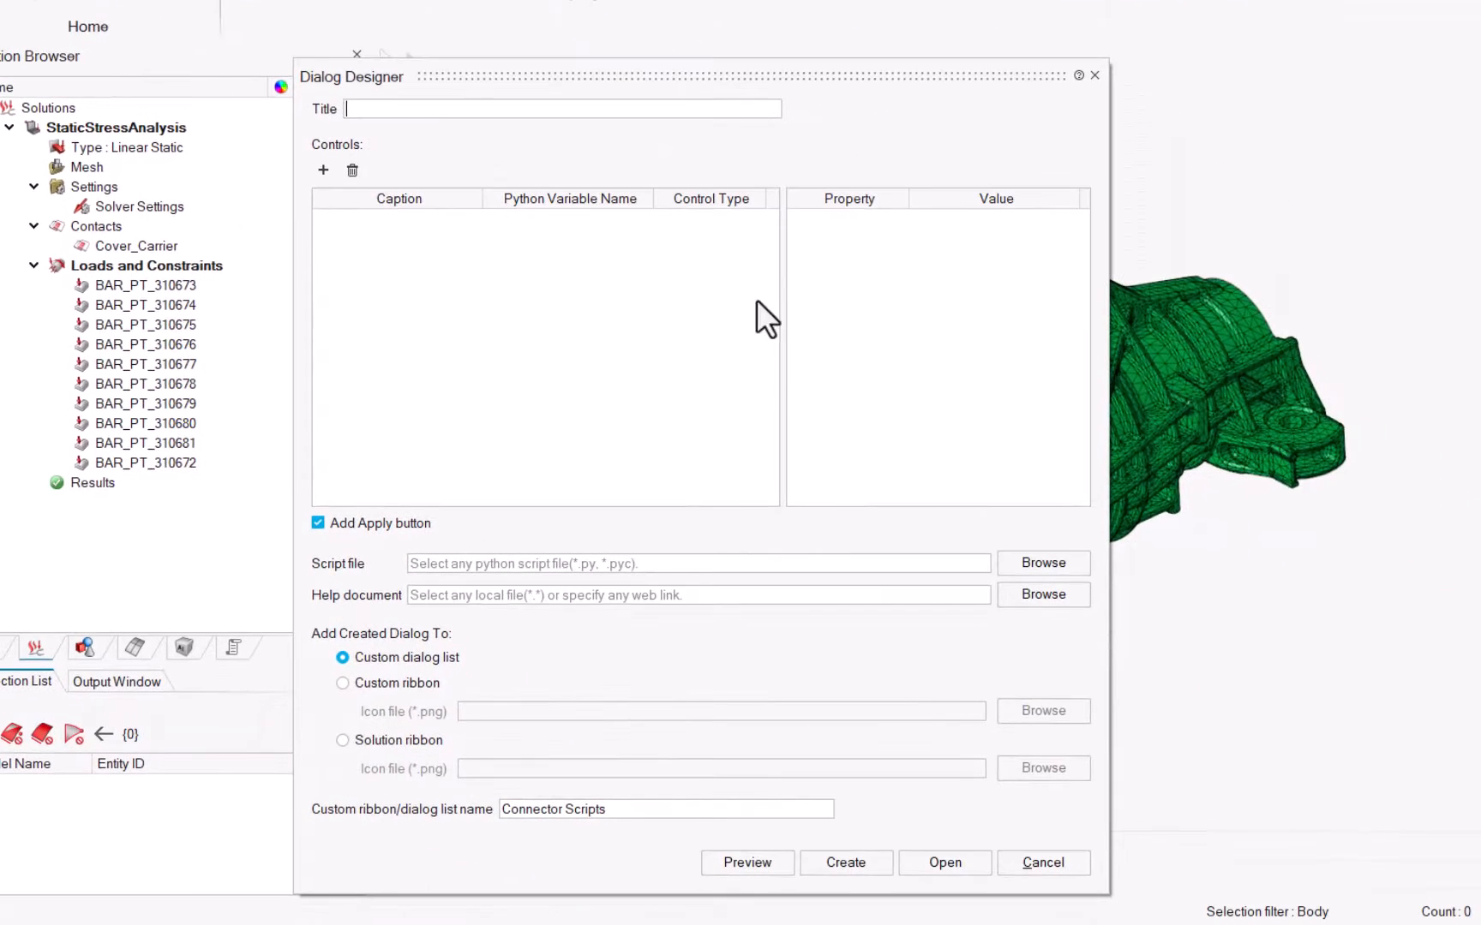
pyautogui.click(938, 865)
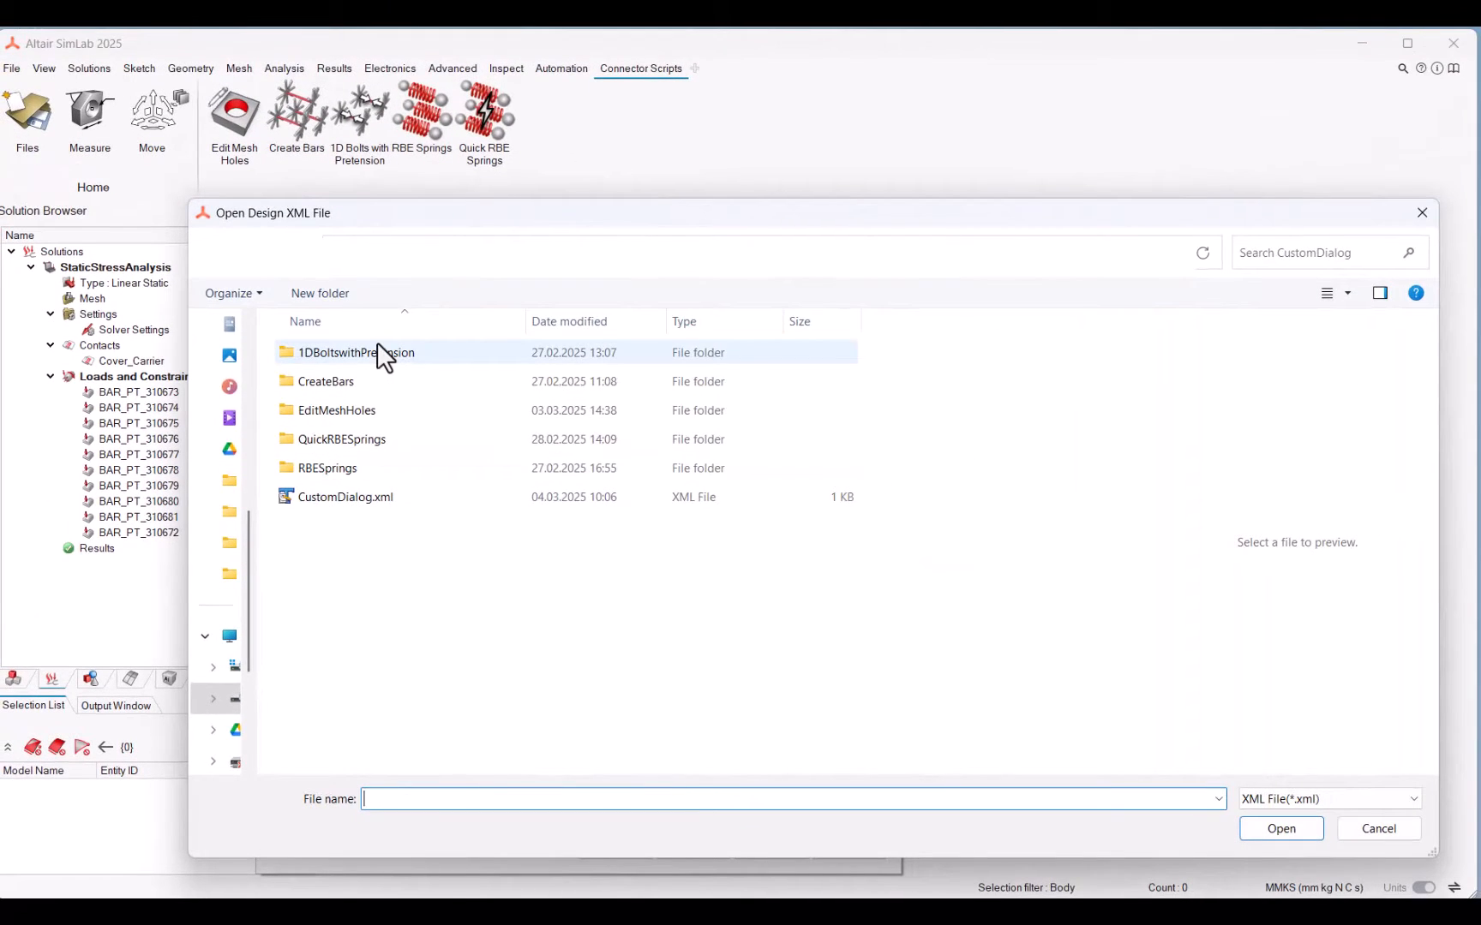
pyautogui.doubleClick(378, 344)
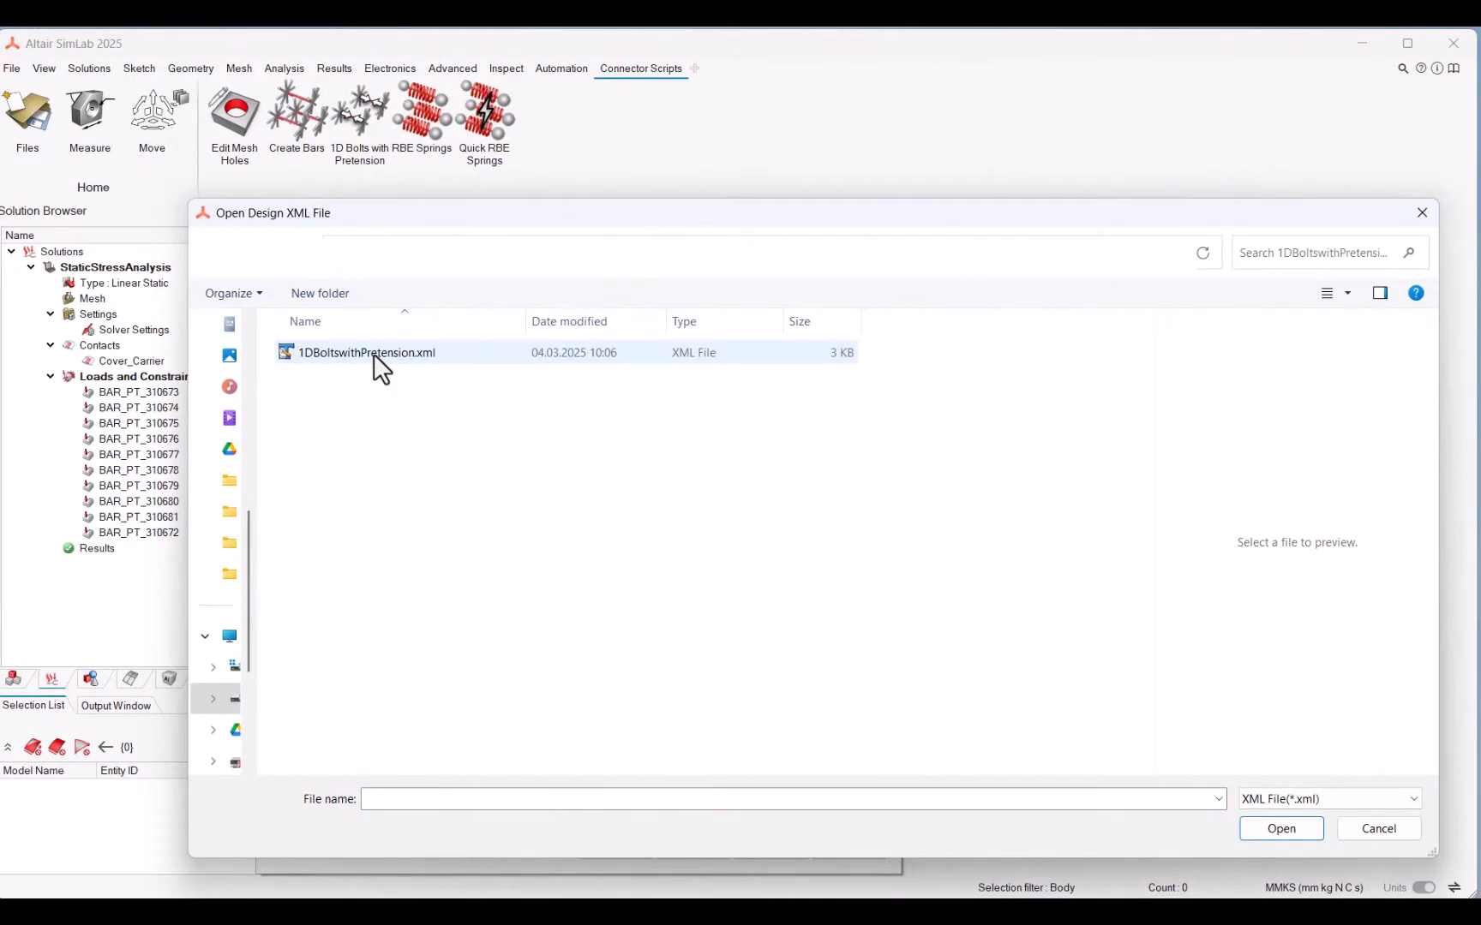
pyautogui.click(373, 353)
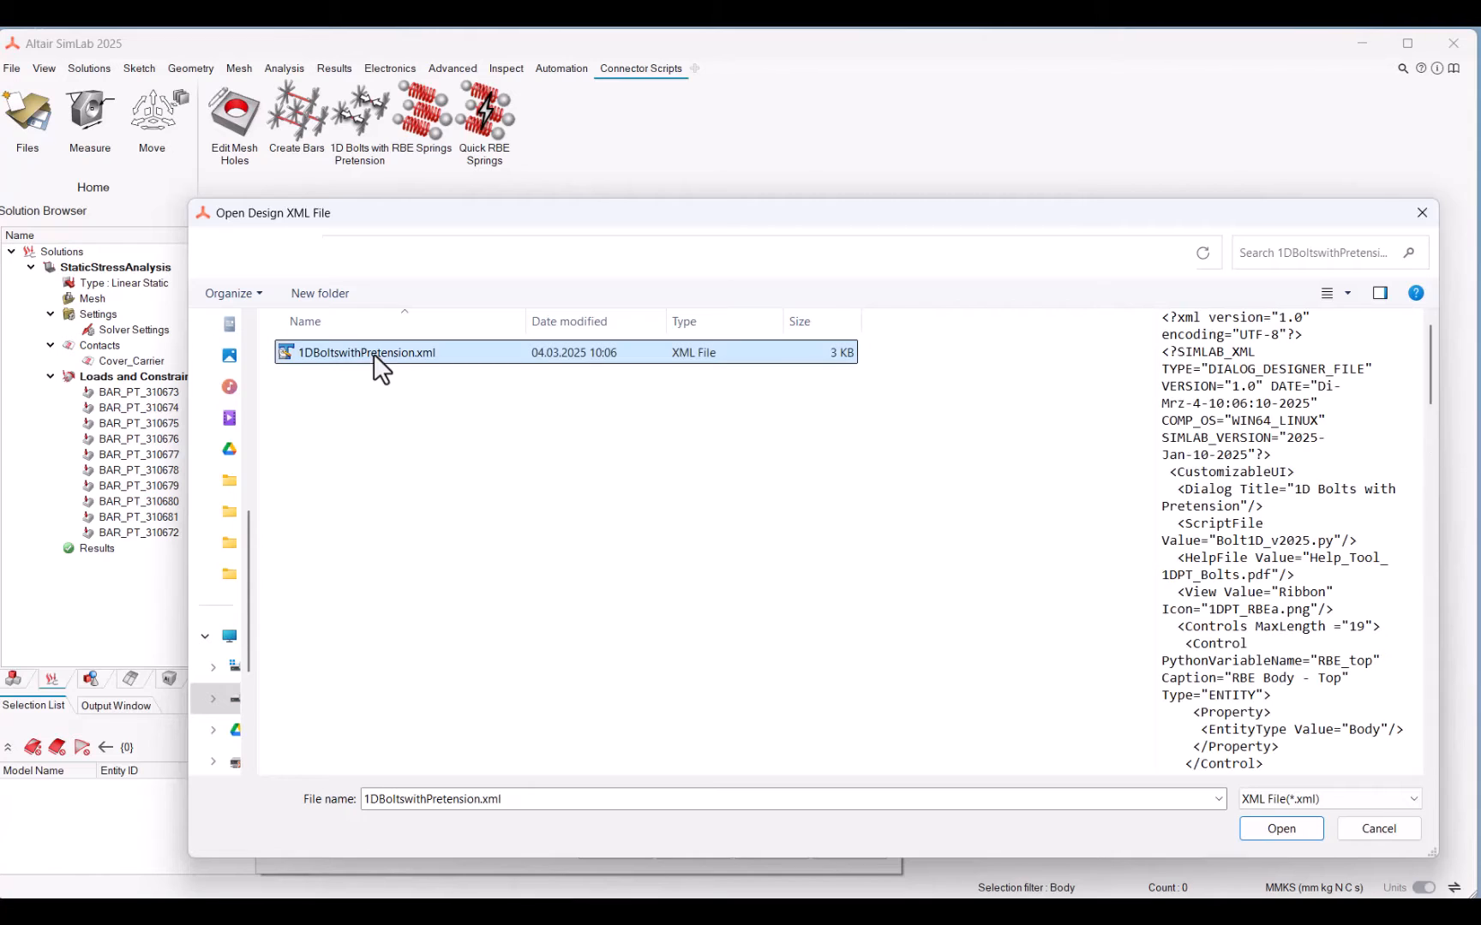
pyautogui.click(1277, 829)
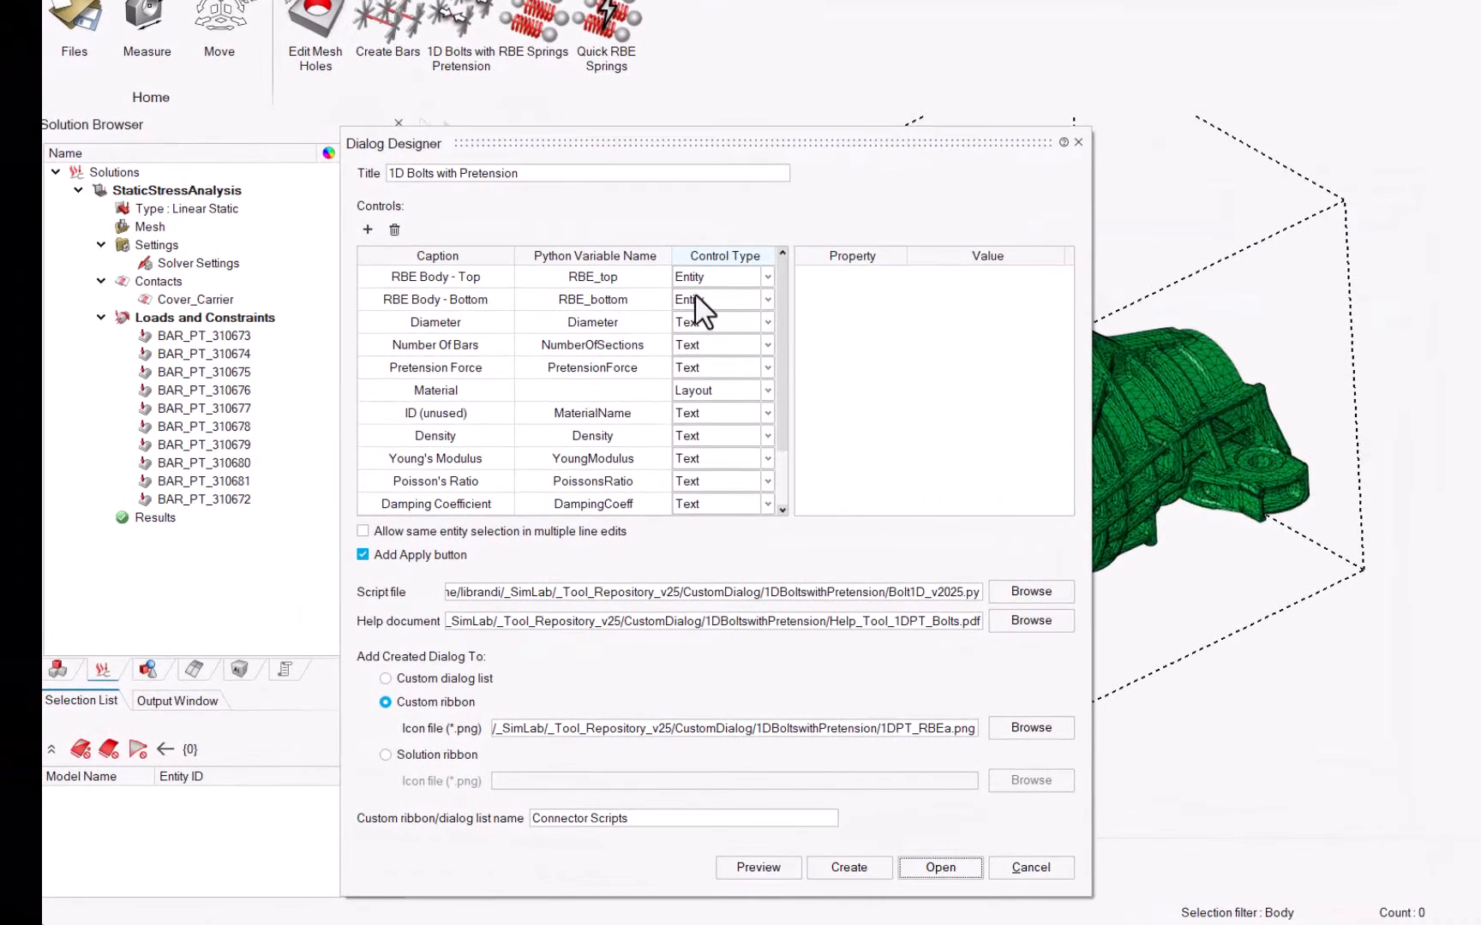
# Step: Set the default value of the Diameter control to 8 and of the Pretension Force control to 9000
pyautogui.click(609, 323)
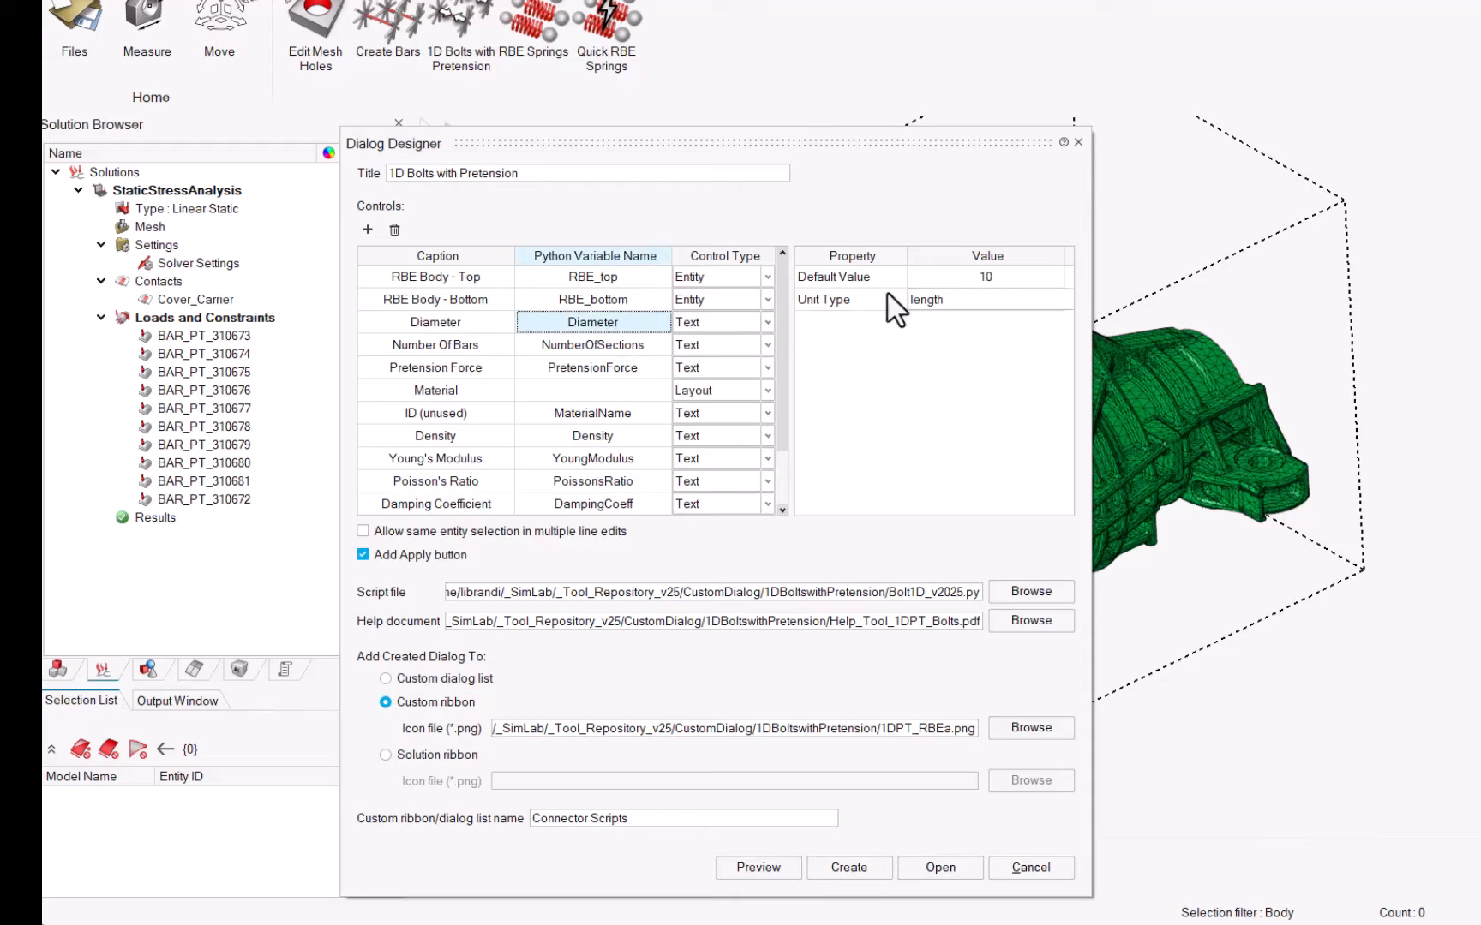
pyautogui.click(994, 276)
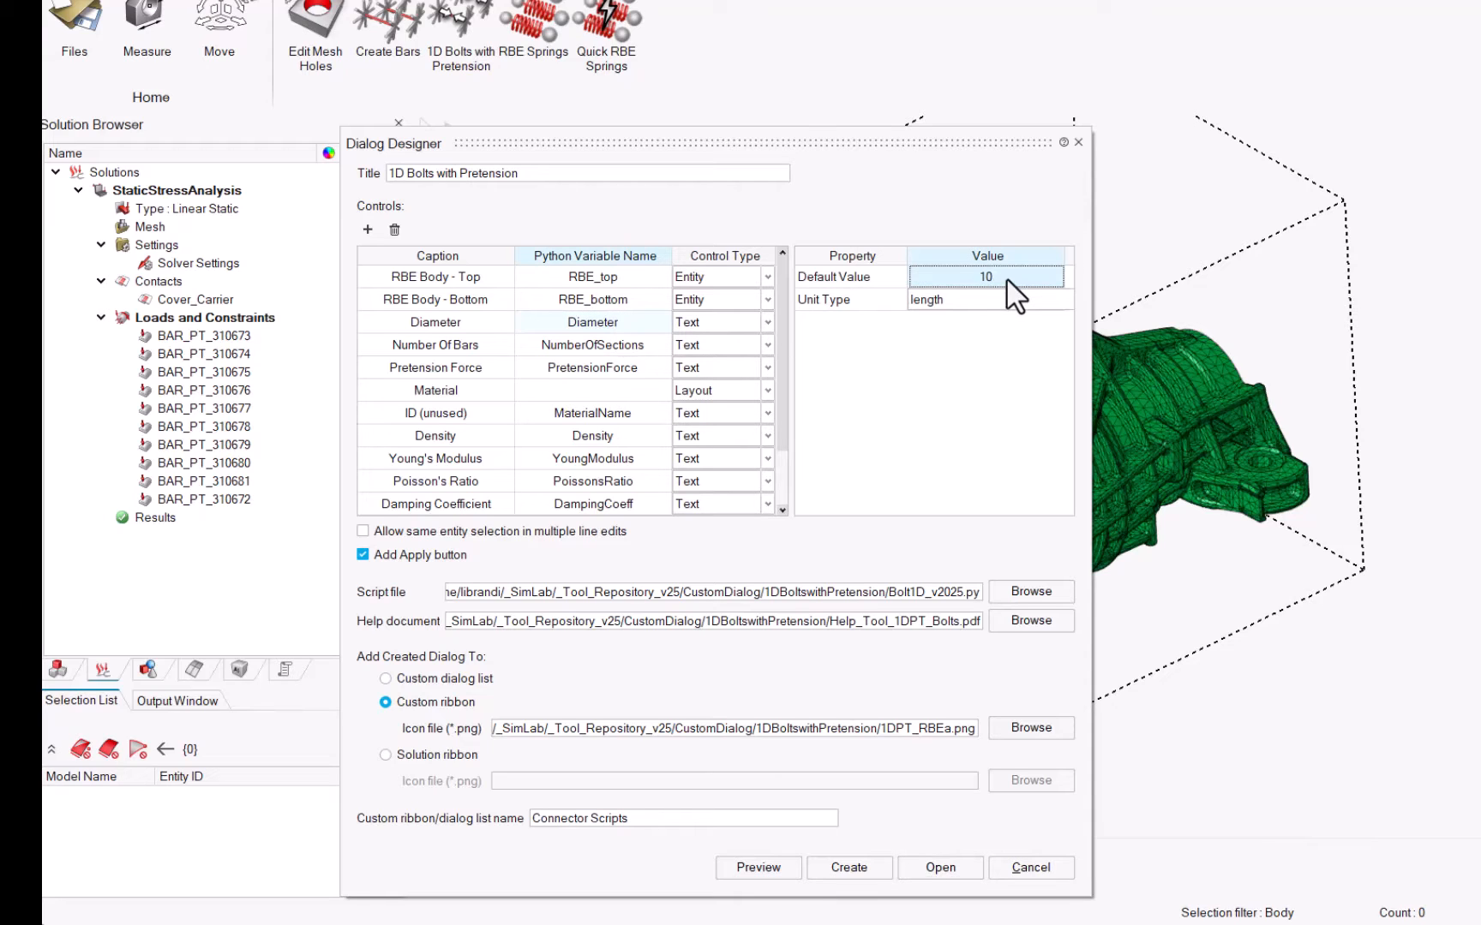
pyautogui.write('8')
pyautogui.press('Return')
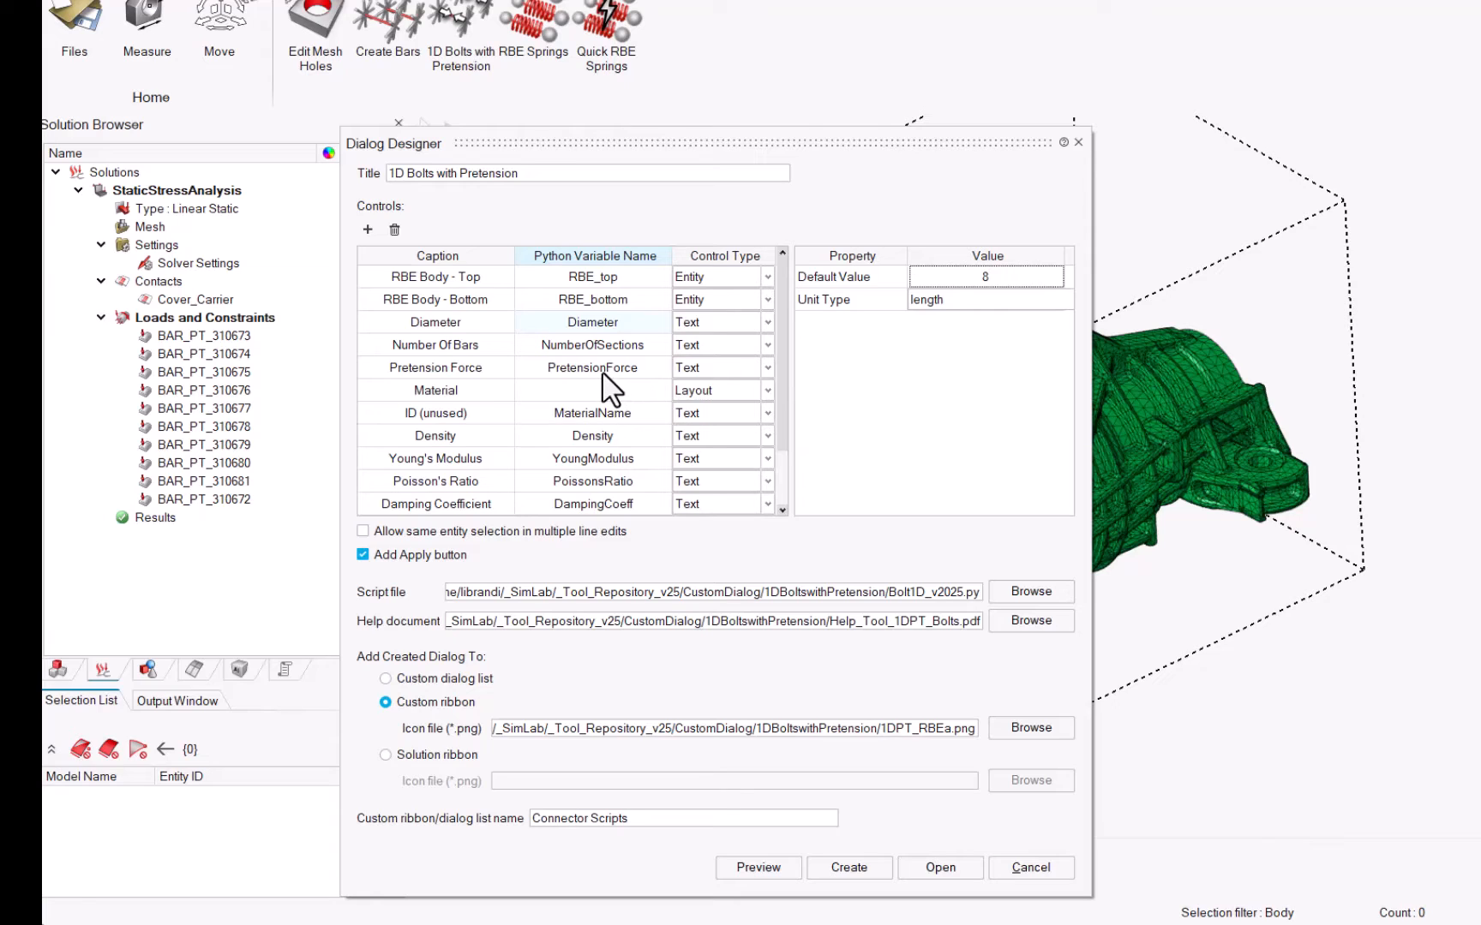
pyautogui.click(602, 370)
pyautogui.click(987, 278)
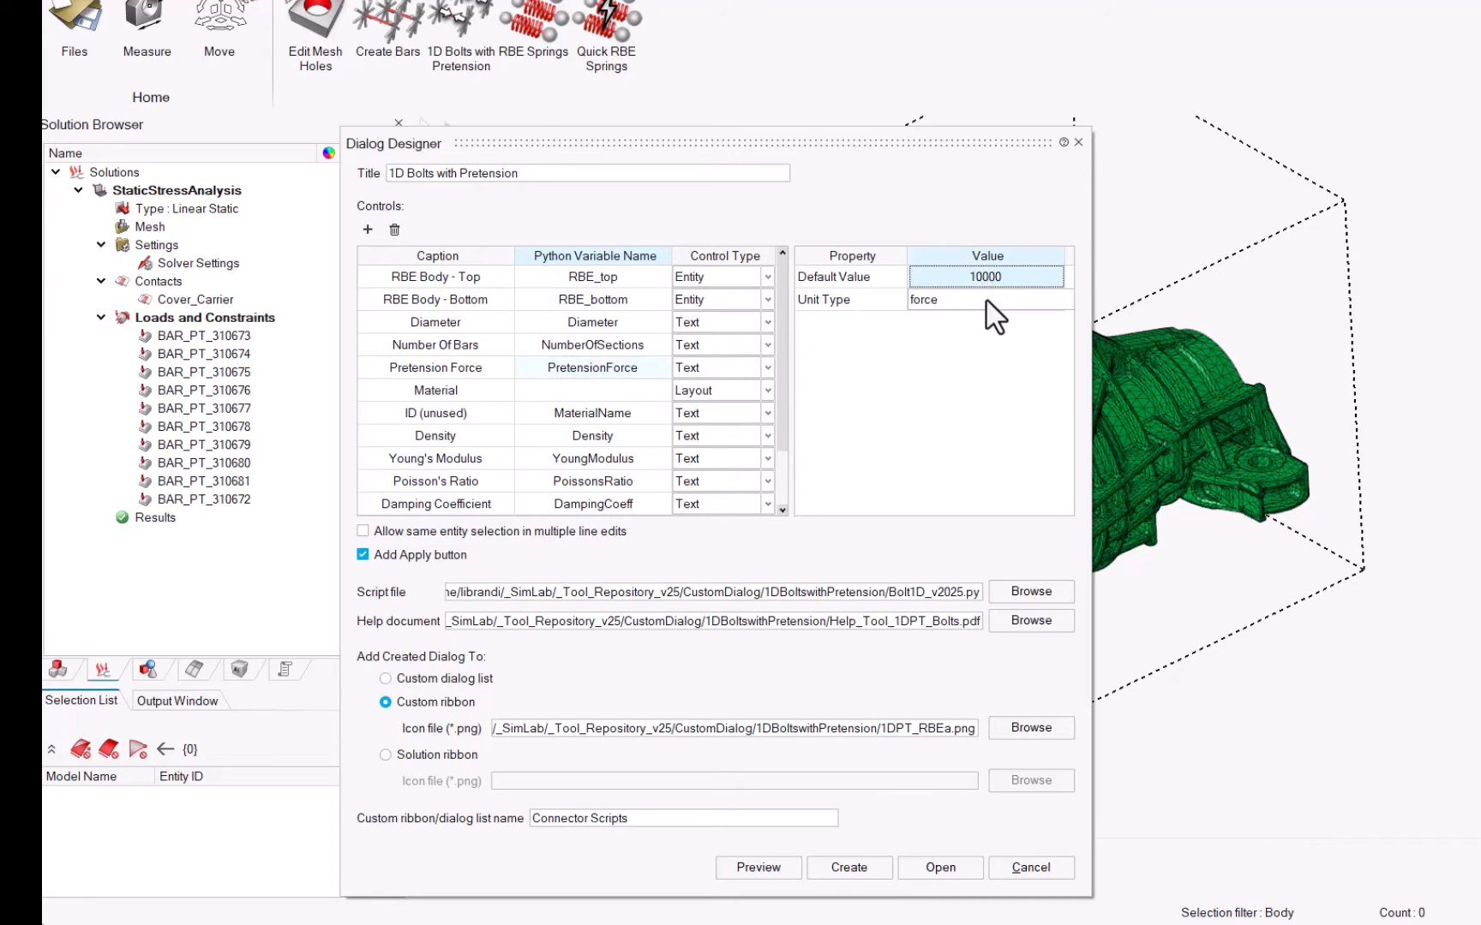
pyautogui.write('9000')
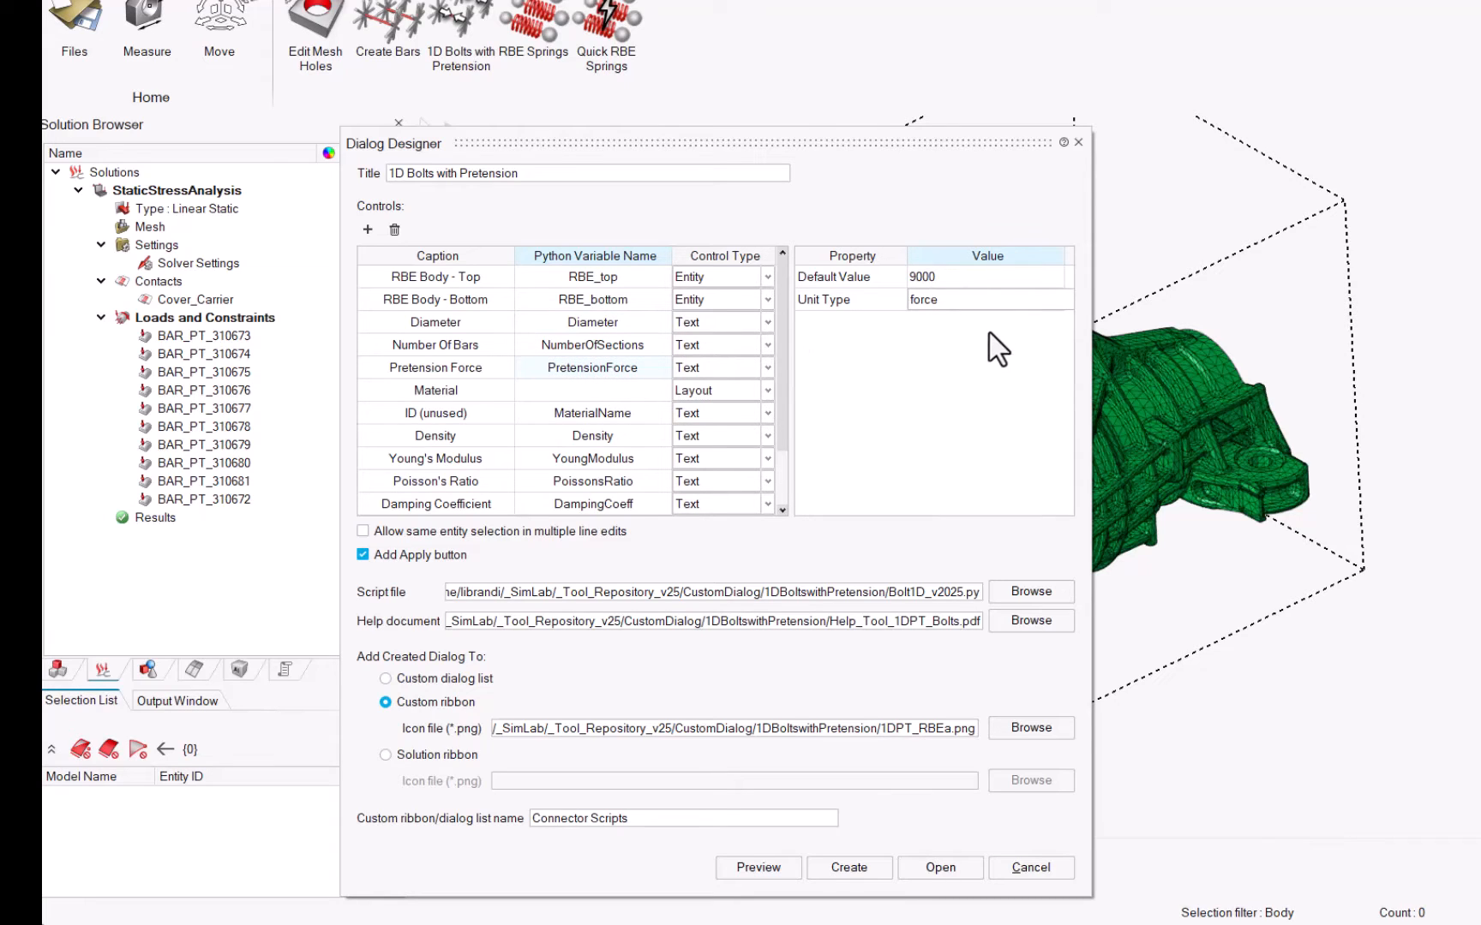
pyautogui.press('Return')
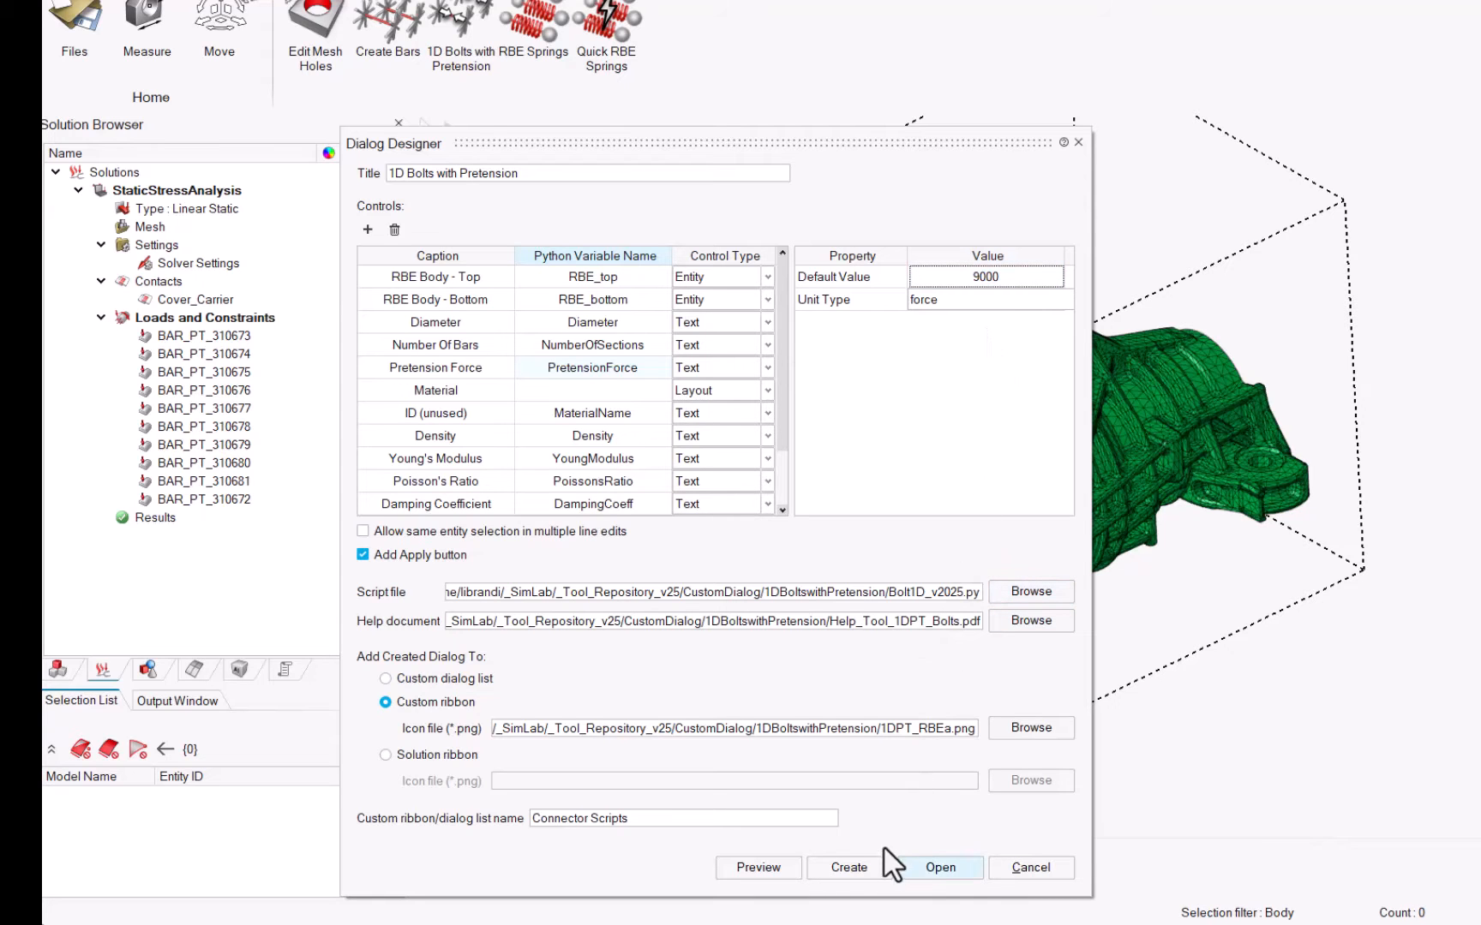
# Step: Update the already defined 1D Bolts with Pretension dialog with the edited design and open that tool
pyautogui.click(877, 869)
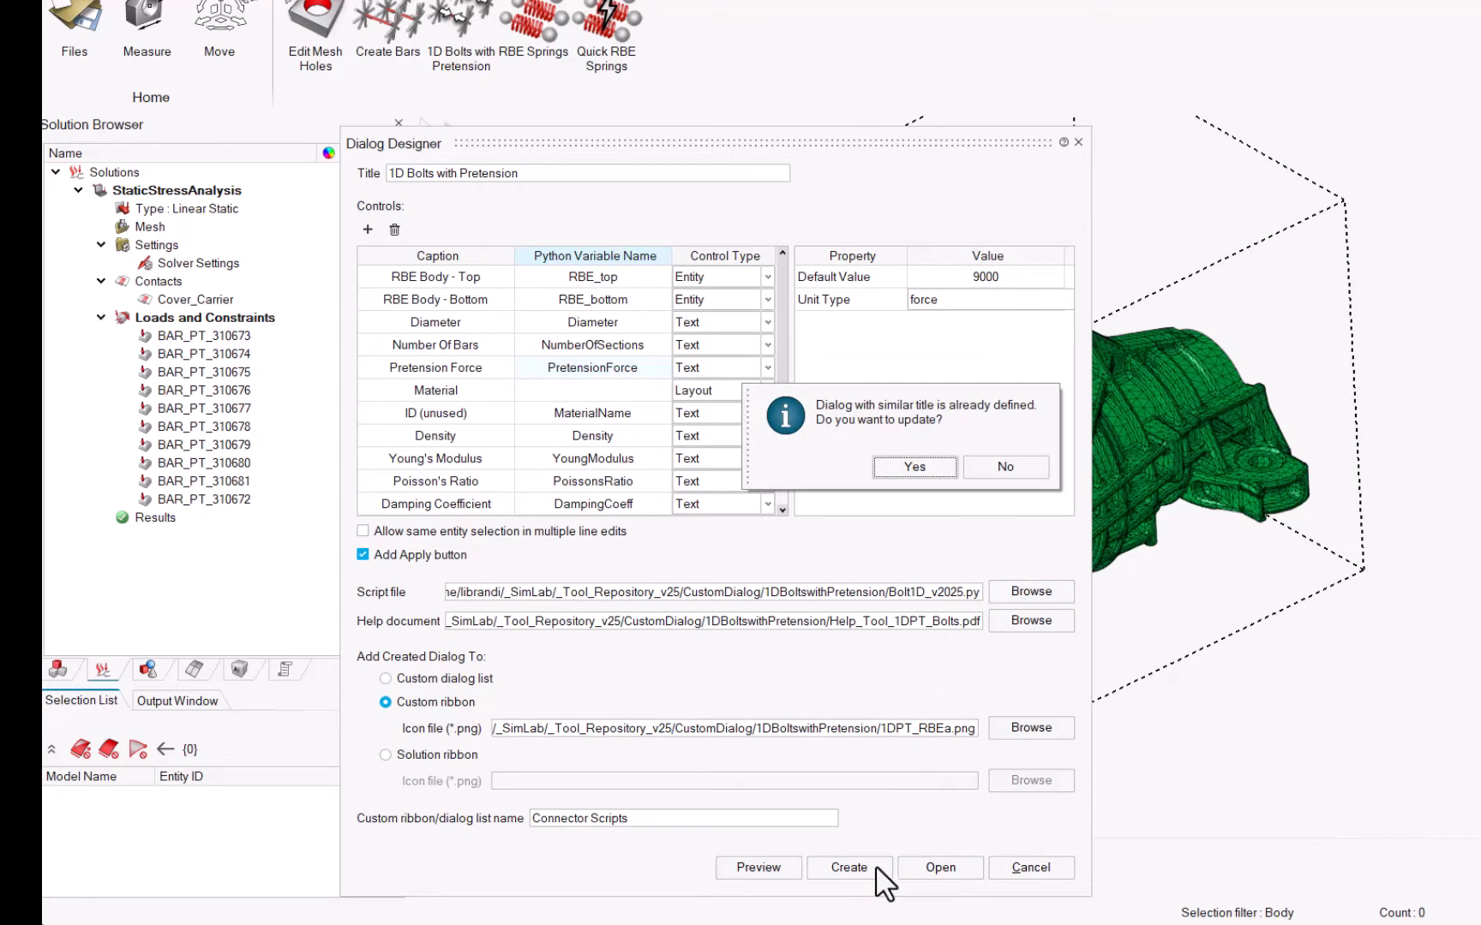
pyautogui.click(911, 467)
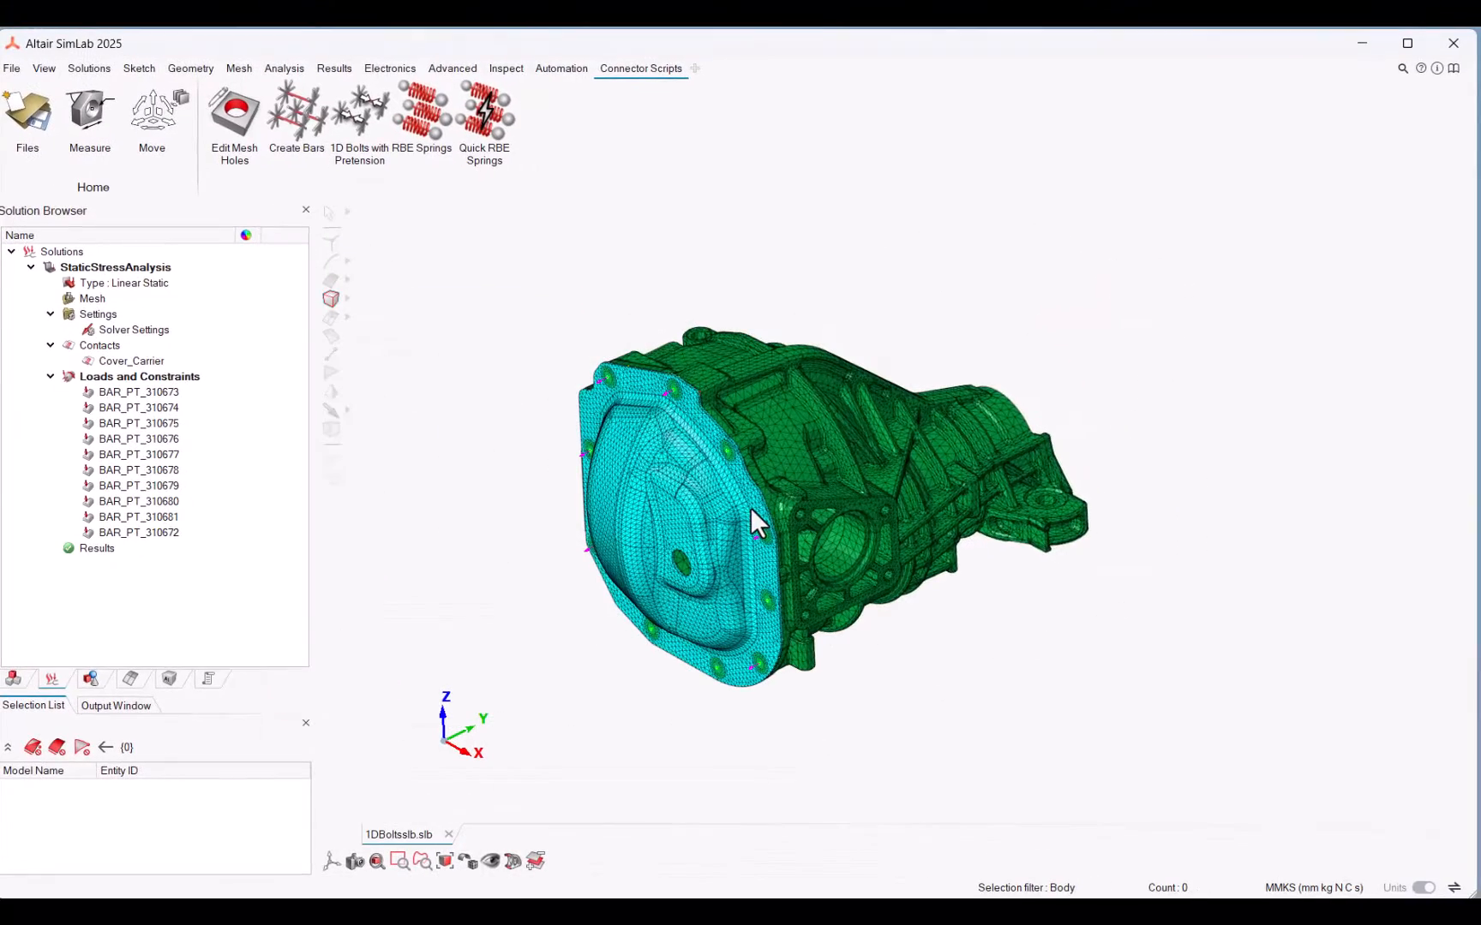
pyautogui.click(381, 120)
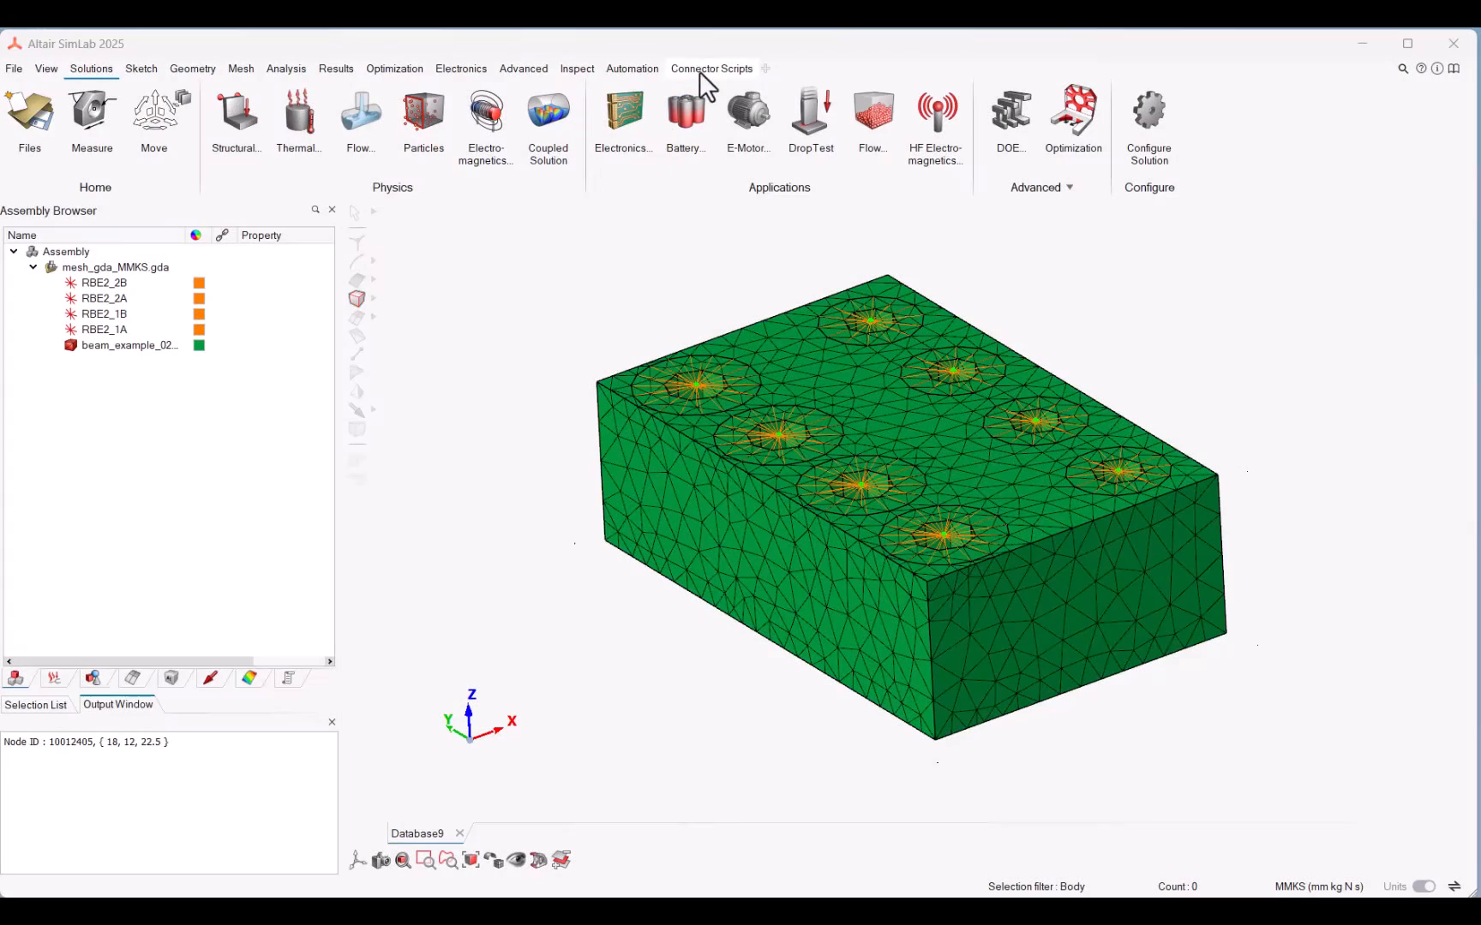
# Step: Create bars between RBE2_1A and RBE2_1B with body name RBEBarsM10, 5 mm radius, 3 bars, property ID 1001 and element type BAR
pyautogui.click(699, 71)
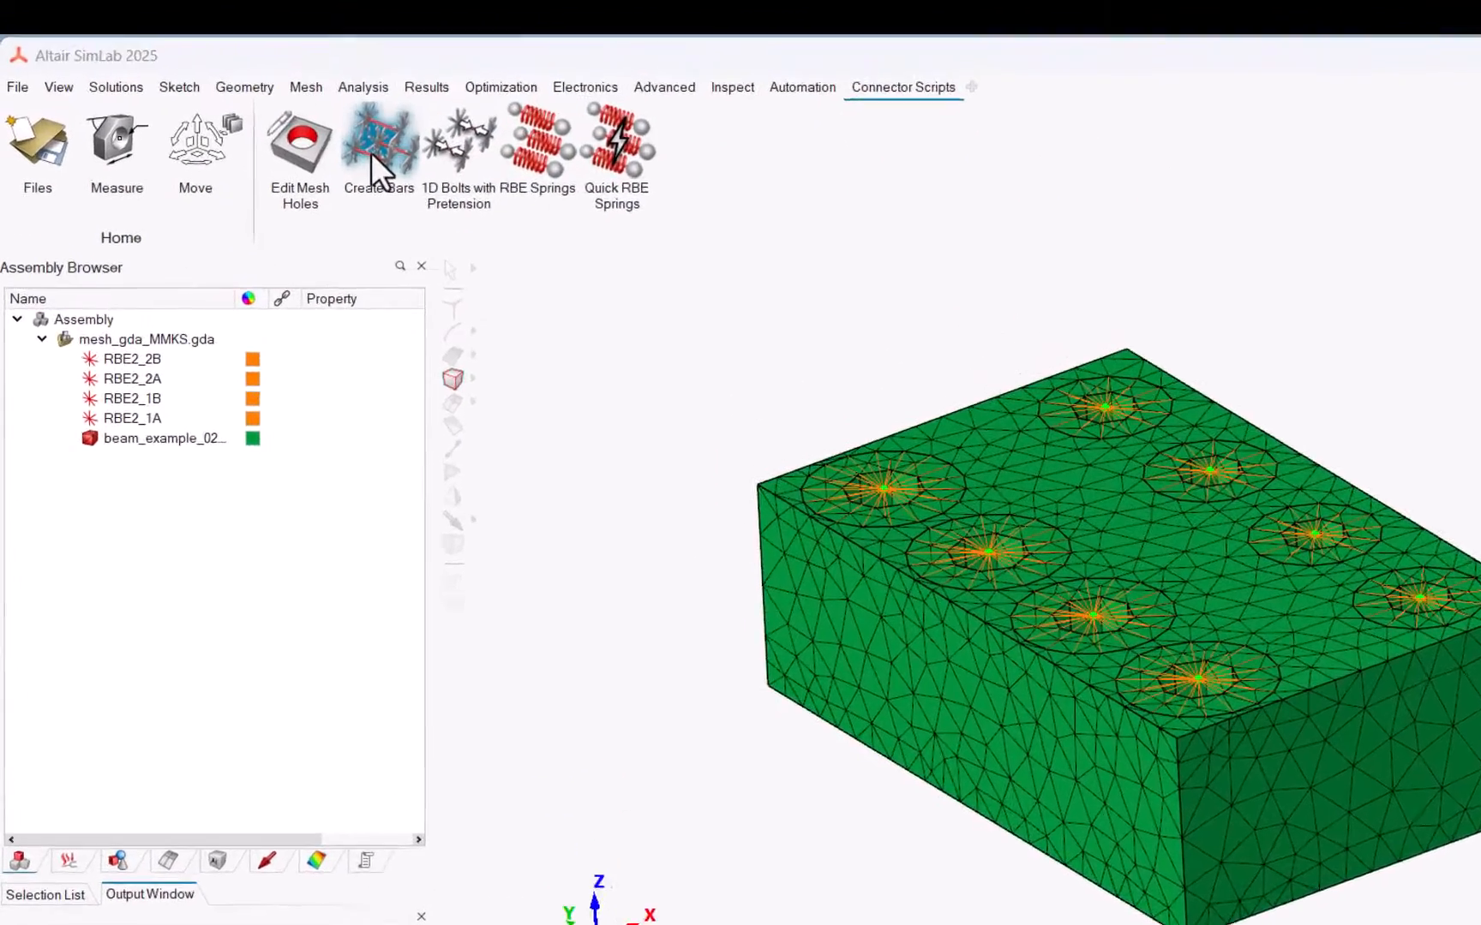
pyautogui.click(298, 129)
pyautogui.click(195, 438)
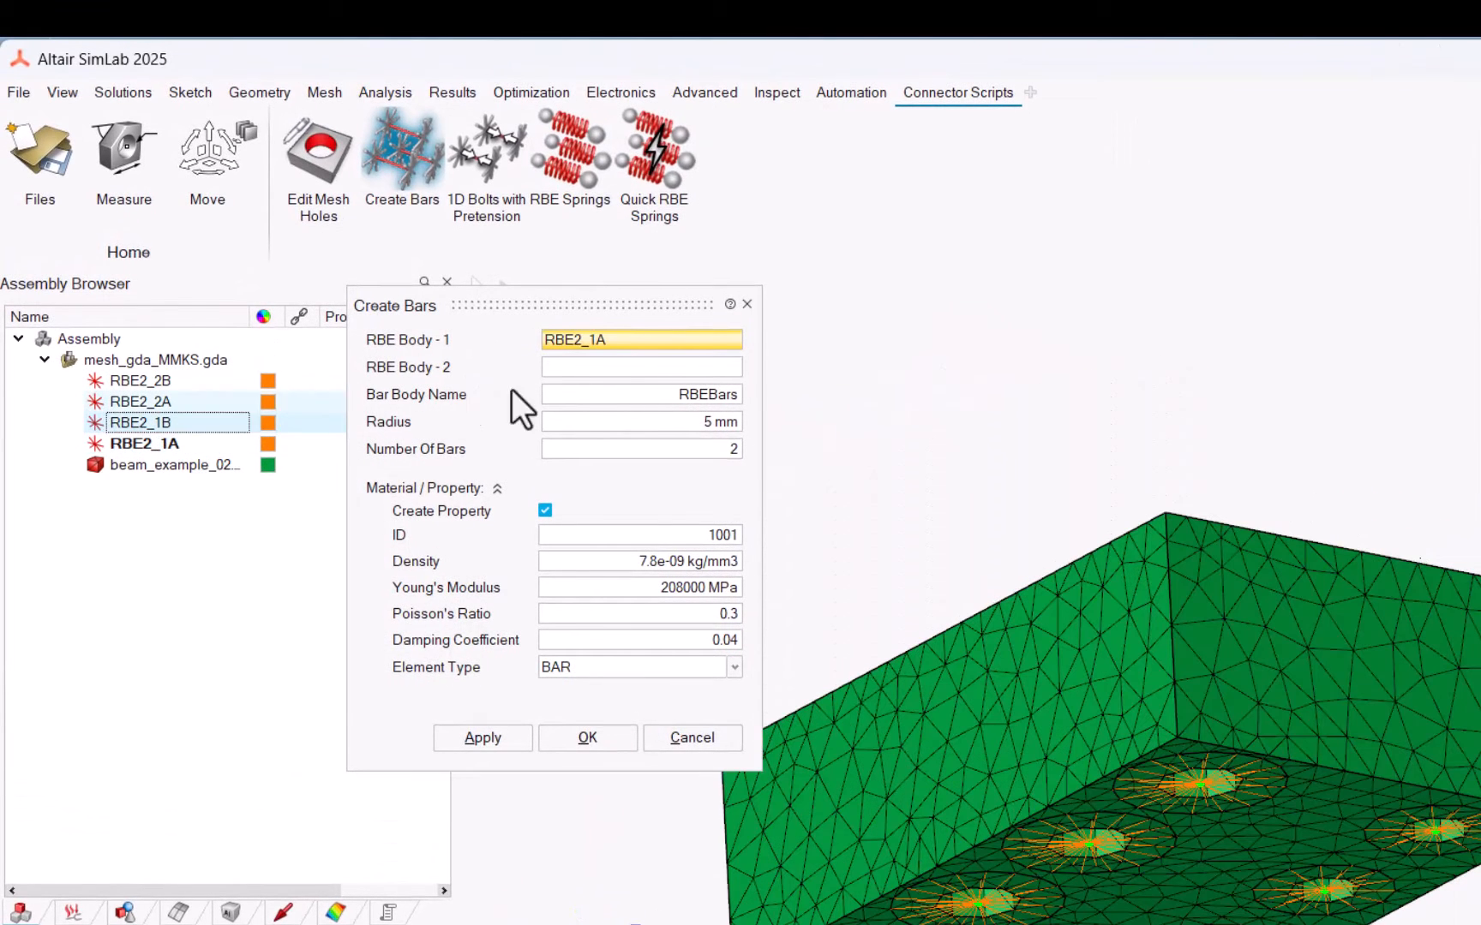
pyautogui.click(601, 370)
pyautogui.click(158, 426)
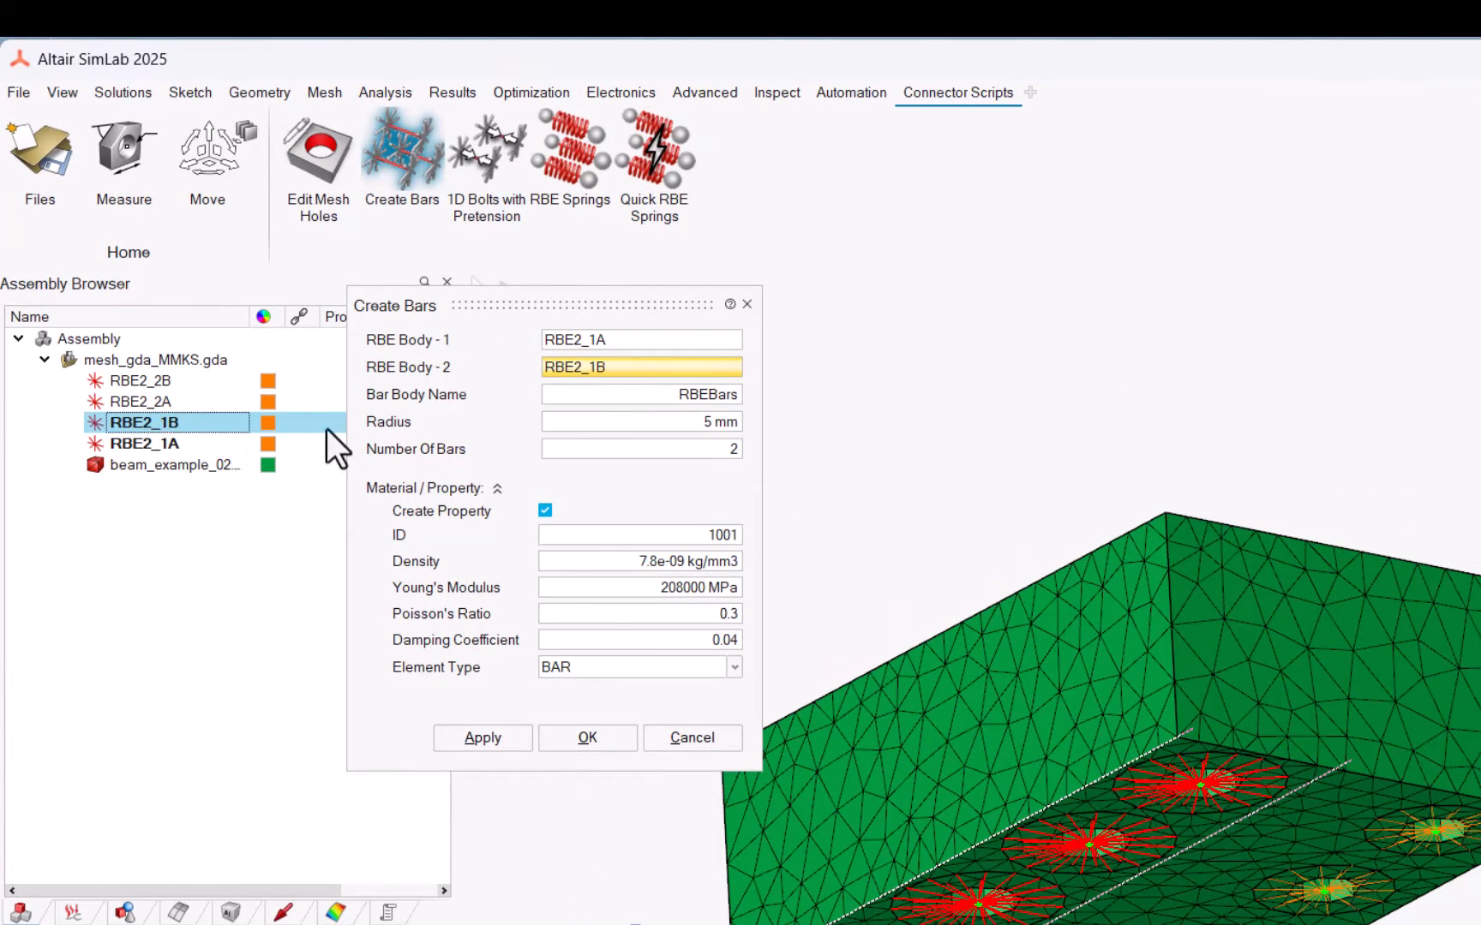
pyautogui.click(737, 396)
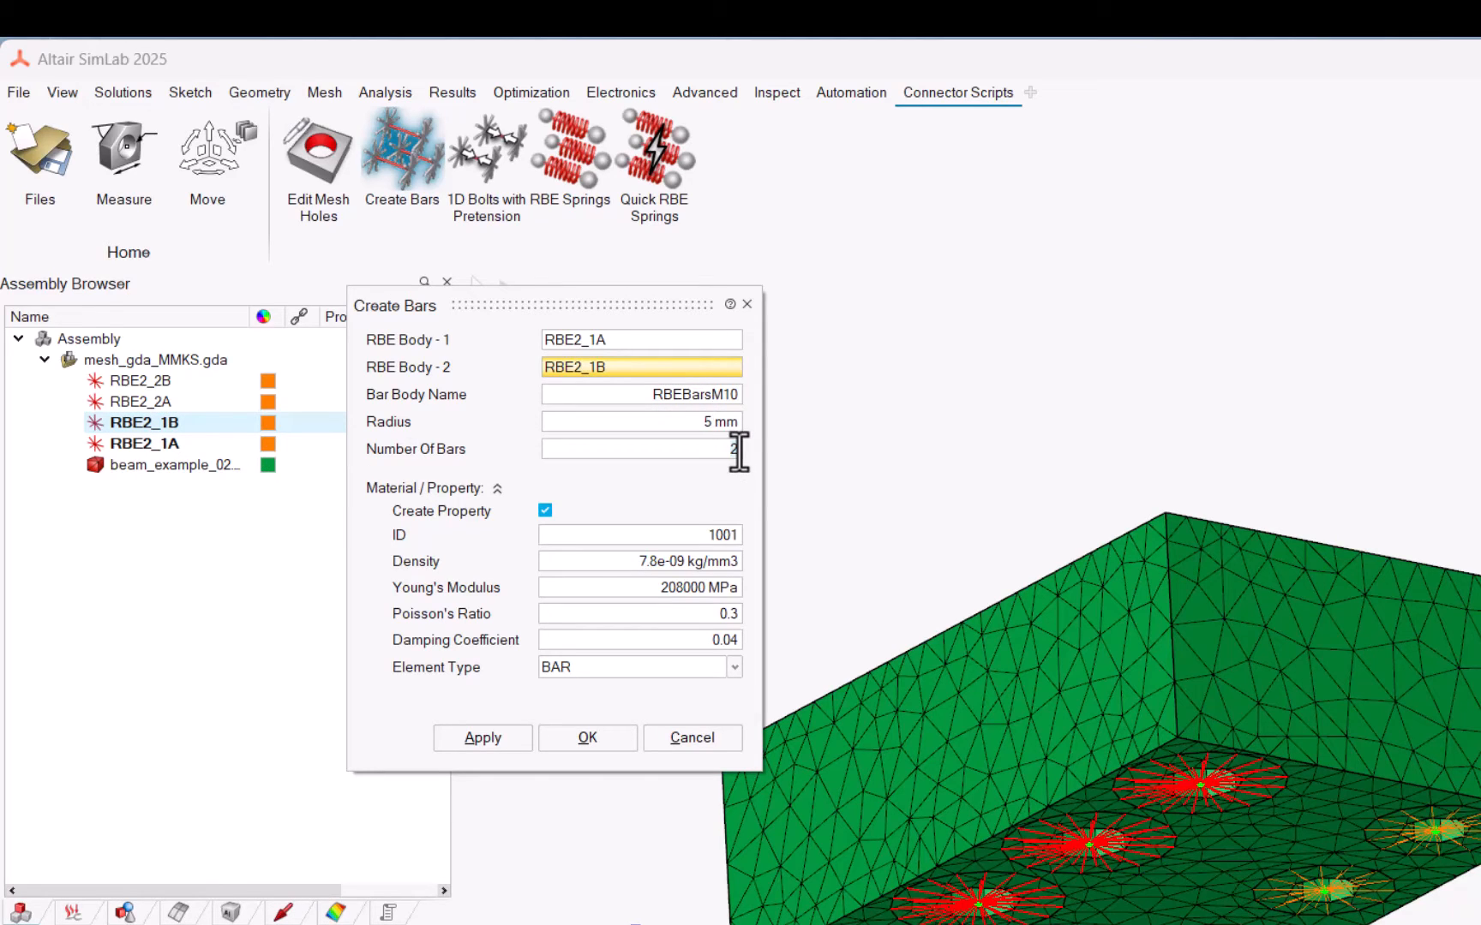
pyautogui.click(711, 658)
pyautogui.click(711, 657)
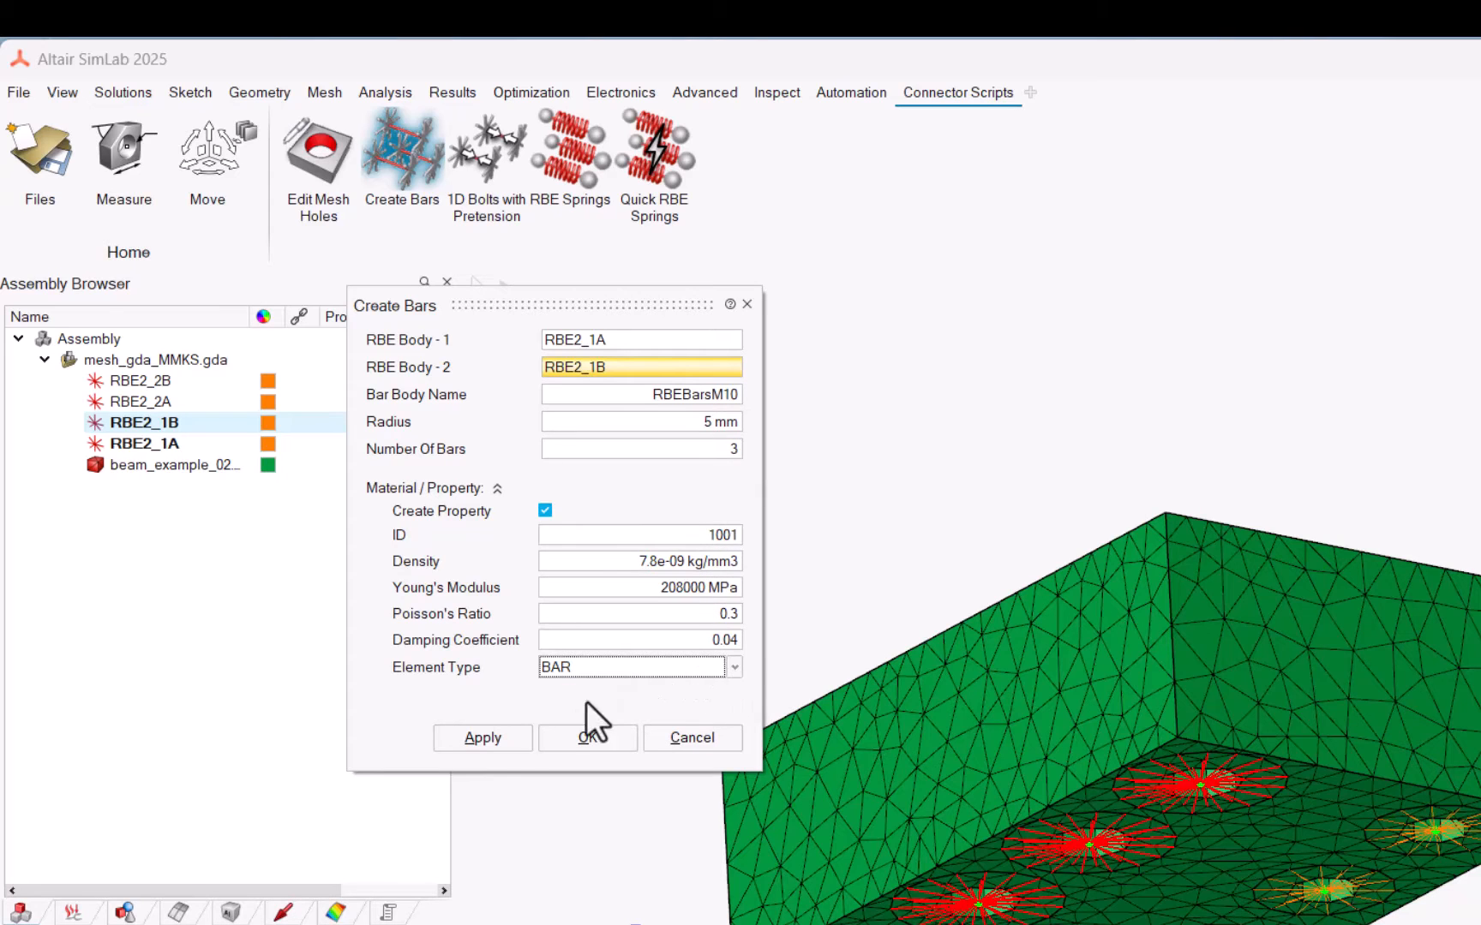
pyautogui.click(494, 735)
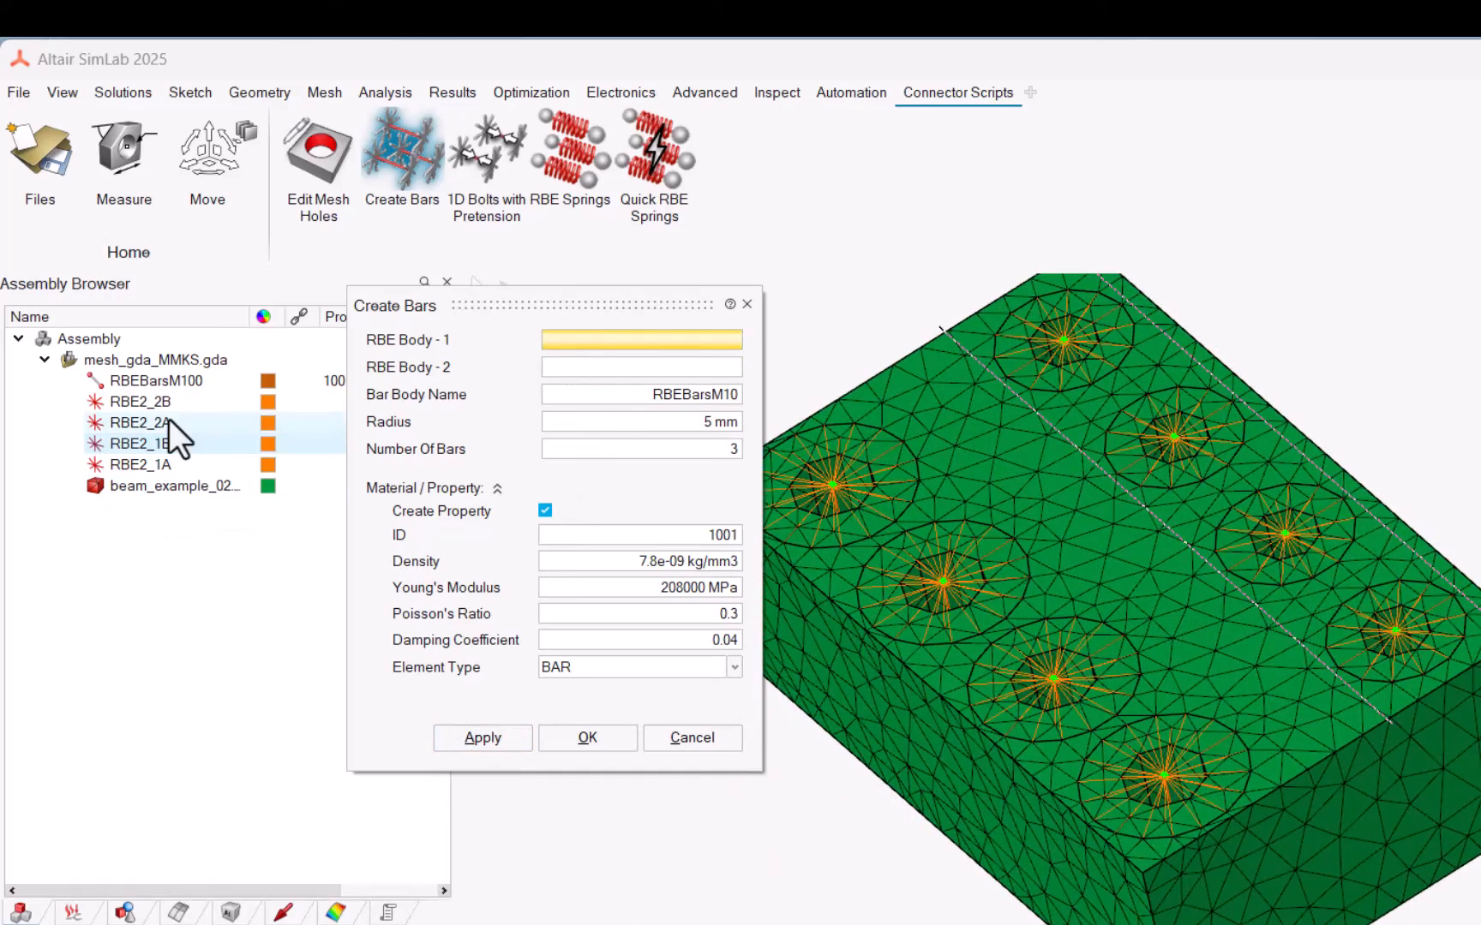
# Step: Create beams between RBE2_2A and RBE2_2B with body name RBEBeamsM8, 4 mm radius, 4 bars, property ID 1002 and element type BEAM
pyautogui.click(168, 420)
pyautogui.click(564, 362)
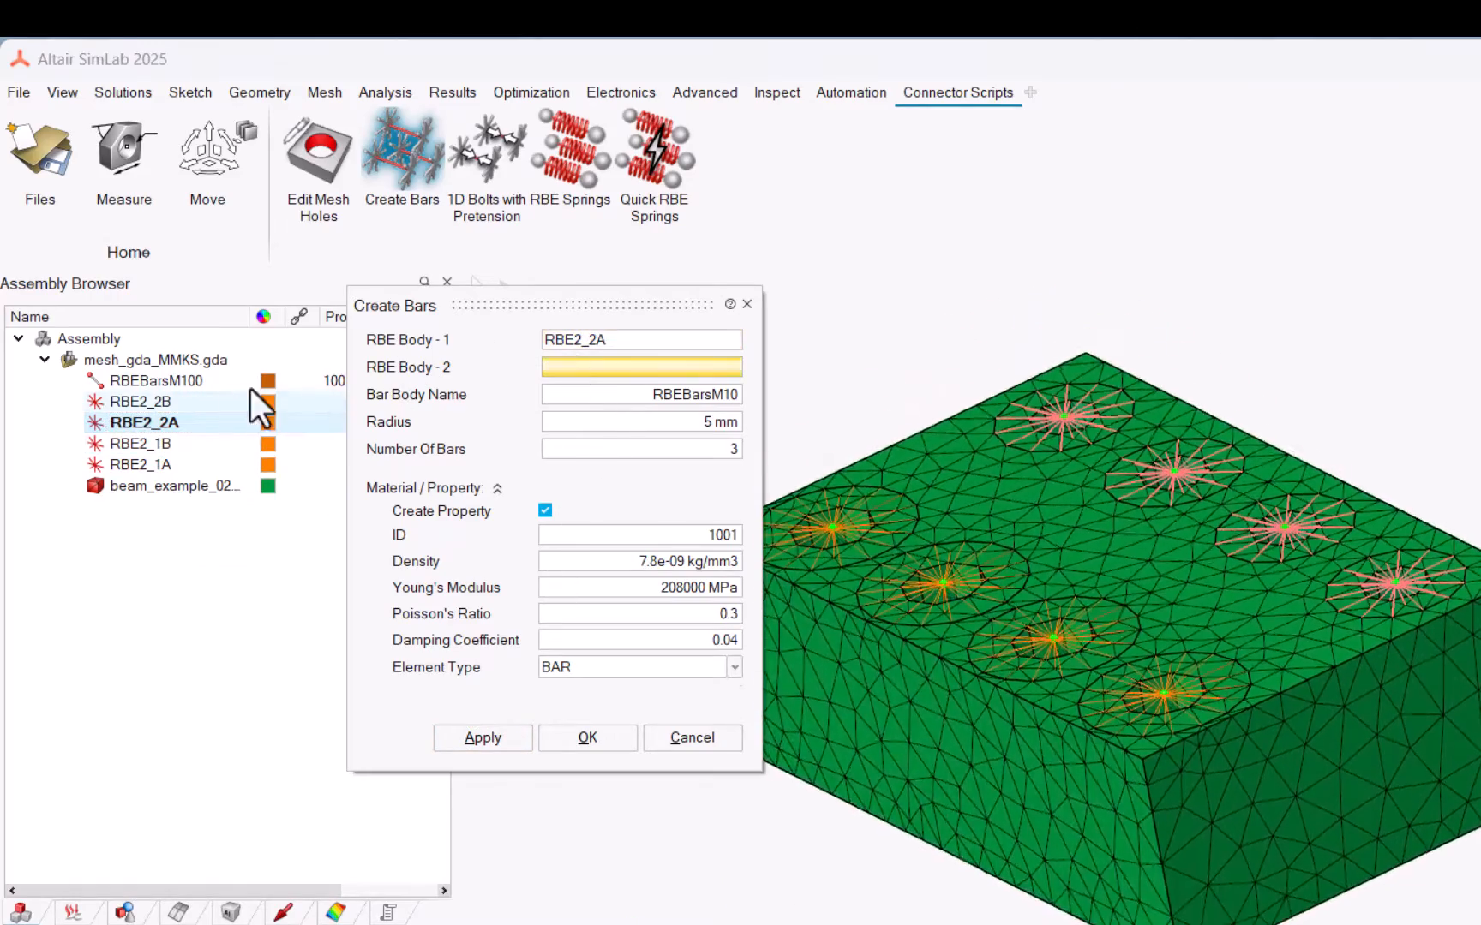
pyautogui.click(182, 400)
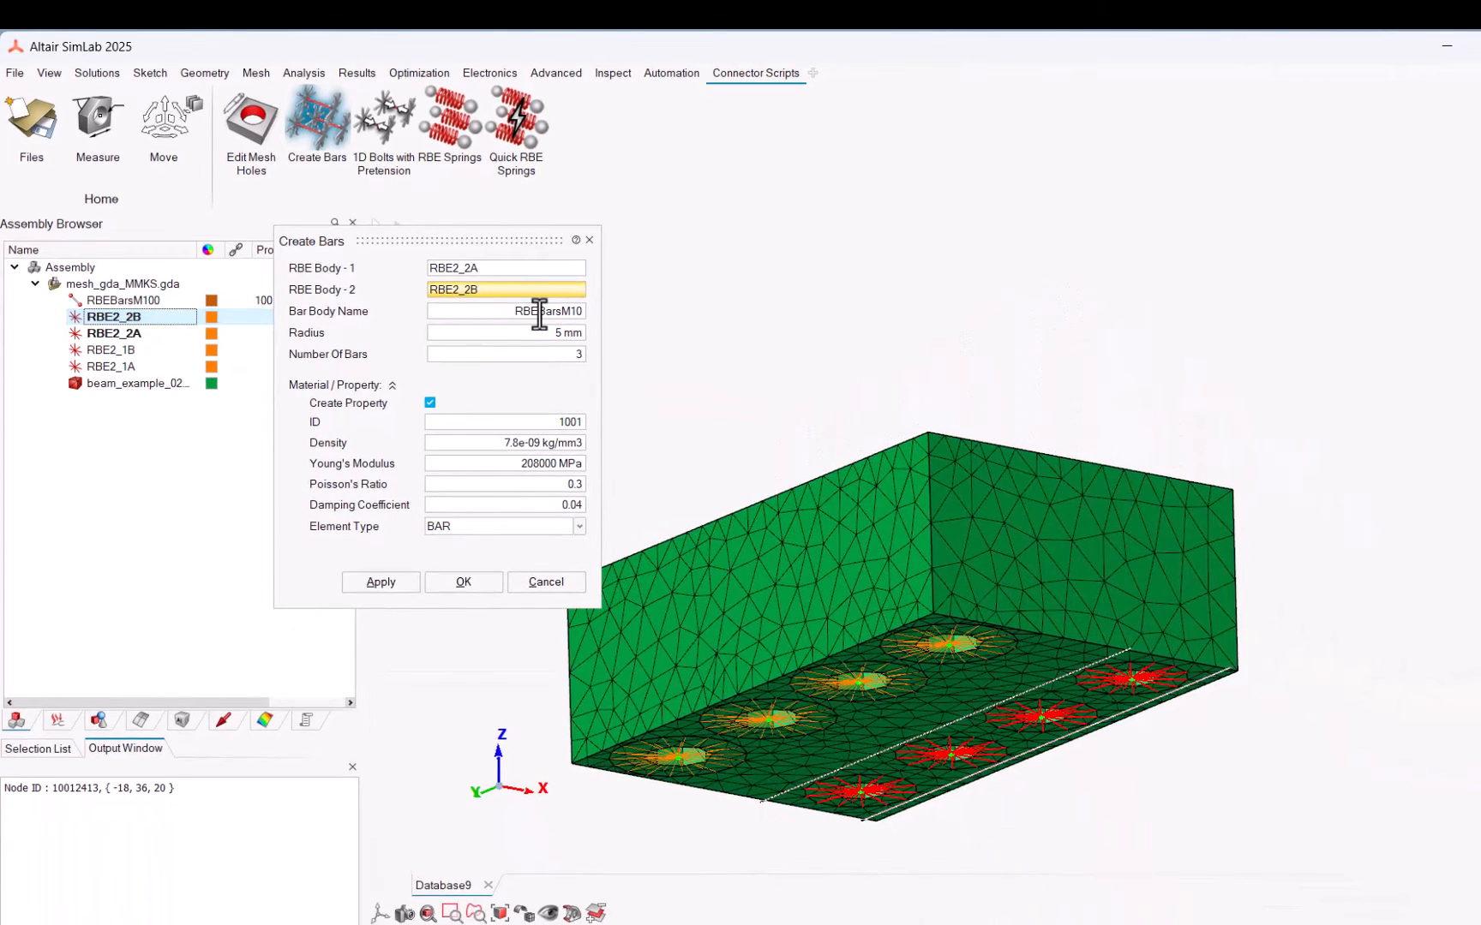
pyautogui.moveTo(539, 313); pyautogui.dragTo(572, 314)
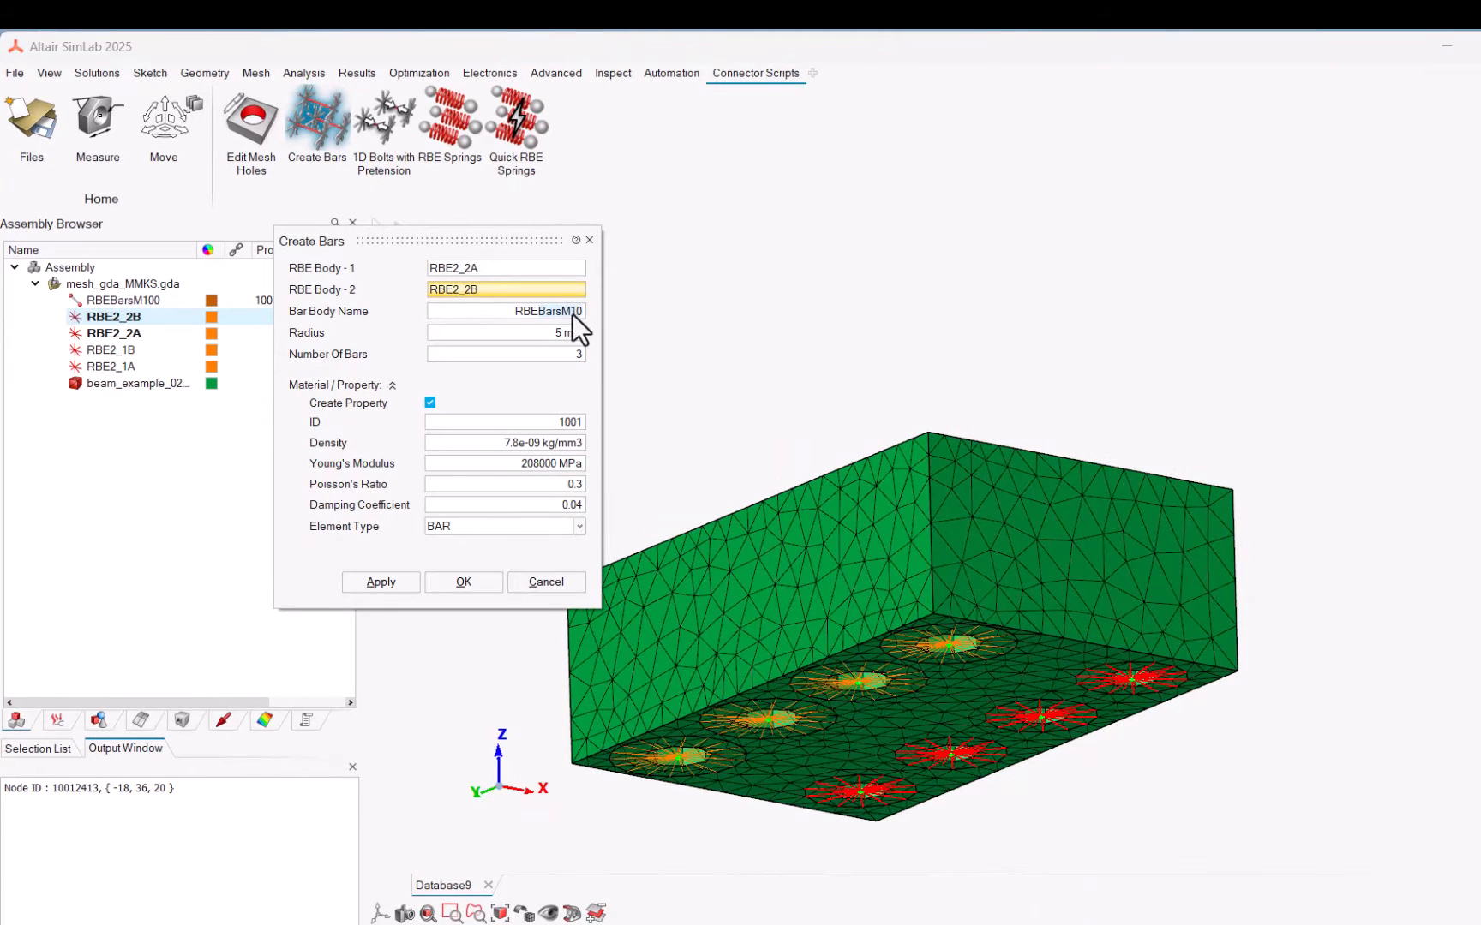
pyautogui.write('BeamsM')
pyautogui.write('4')
pyautogui.click(551, 529)
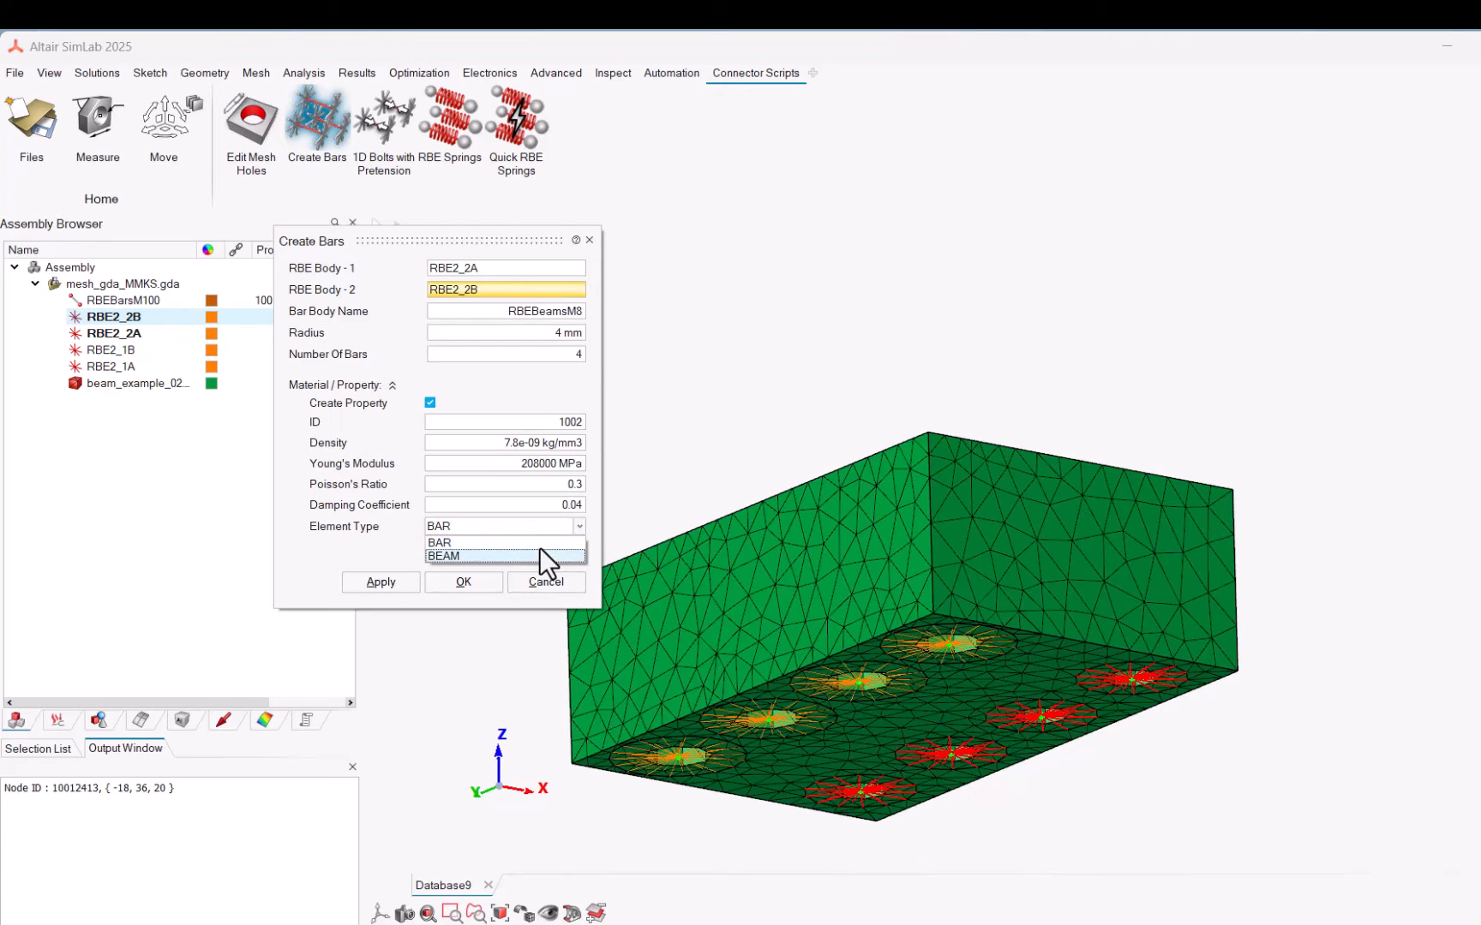
pyautogui.click(539, 548)
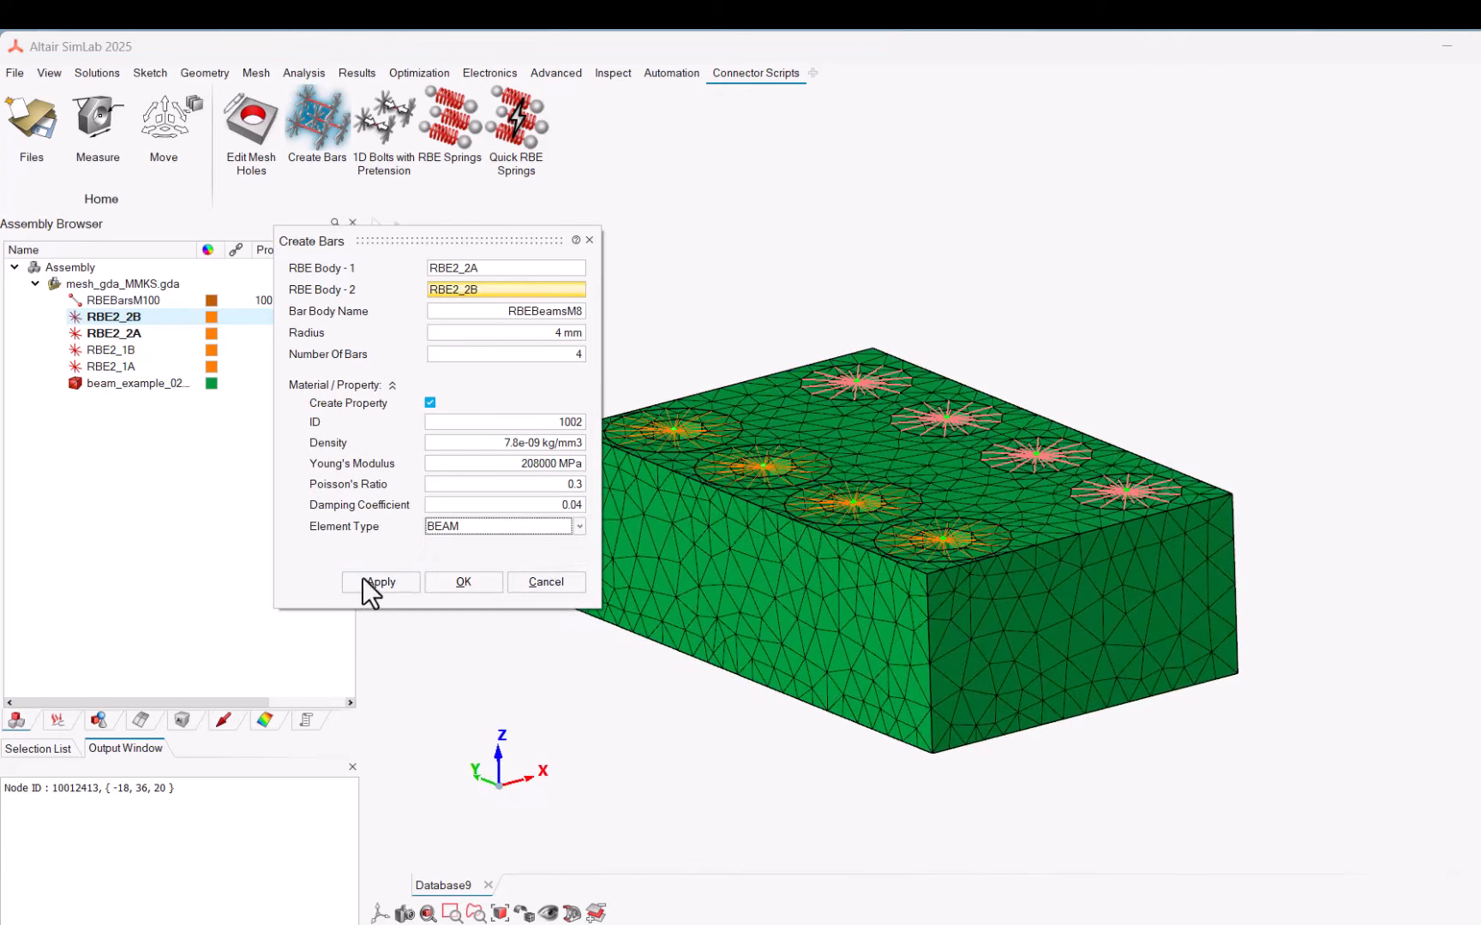
pyautogui.click(345, 580)
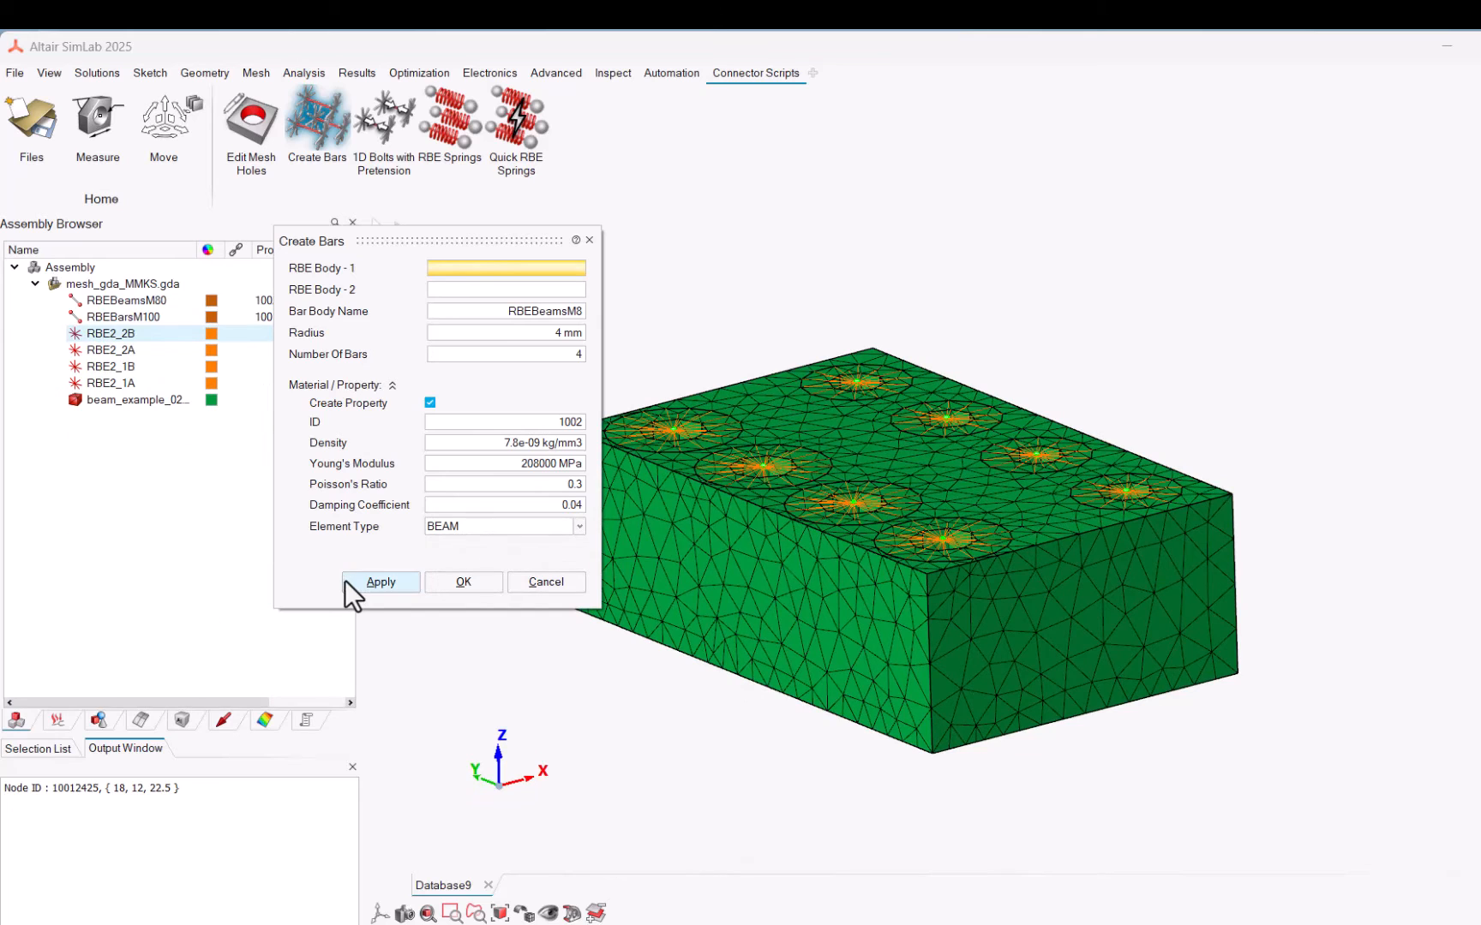
pyautogui.press('Escape')
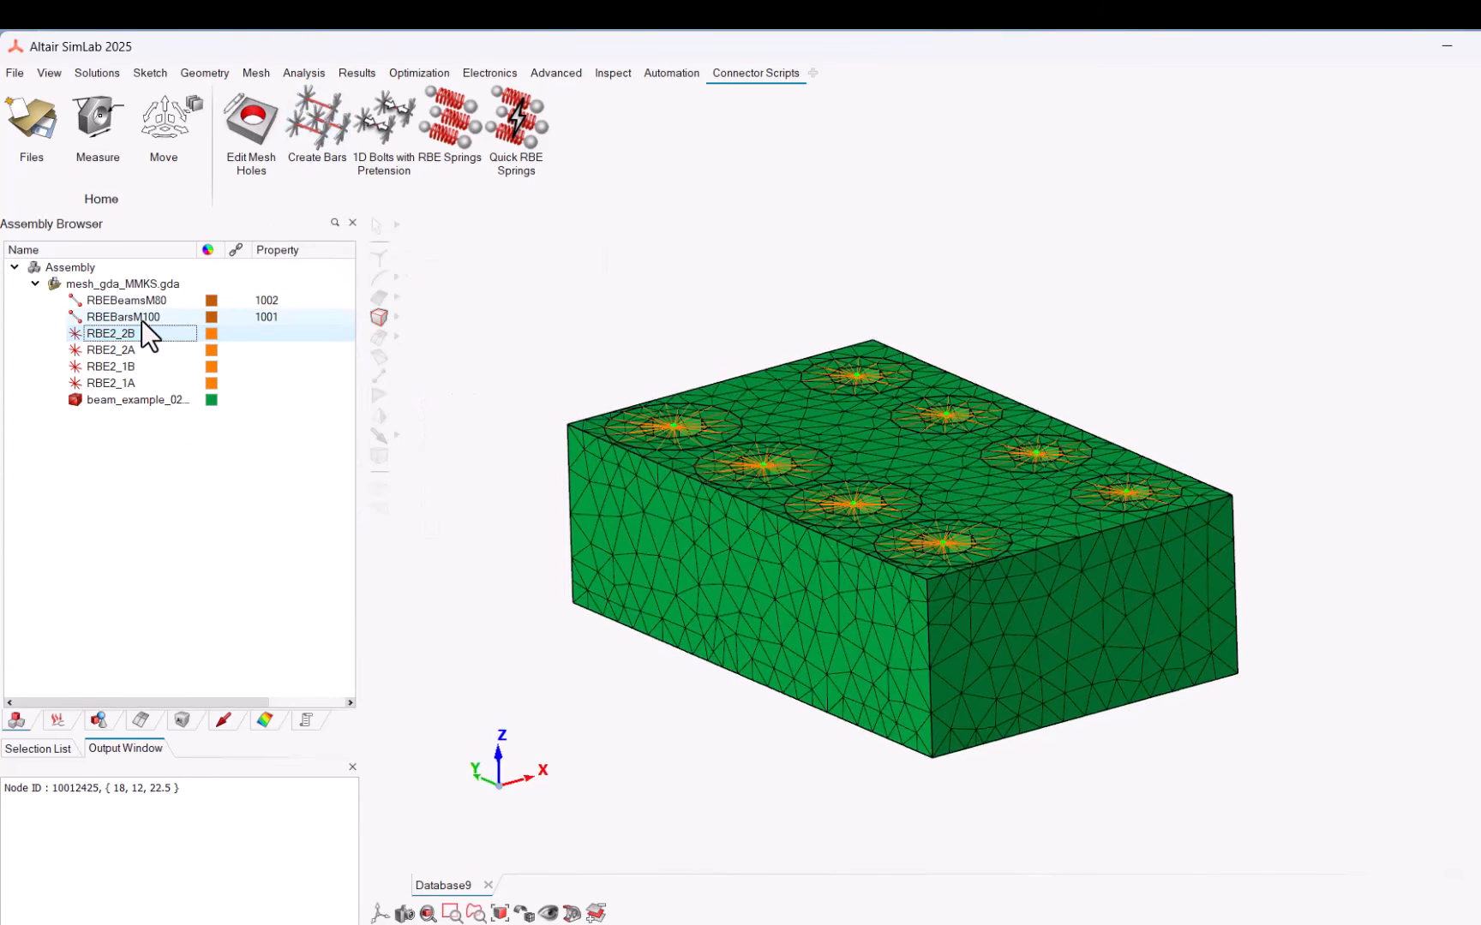
# Step: Hide the solid block and the four RBE2 bodies, and select all nodes of the bar and beam elements to inspect their divisions
pyautogui.click(141, 317)
pyautogui.click(142, 302)
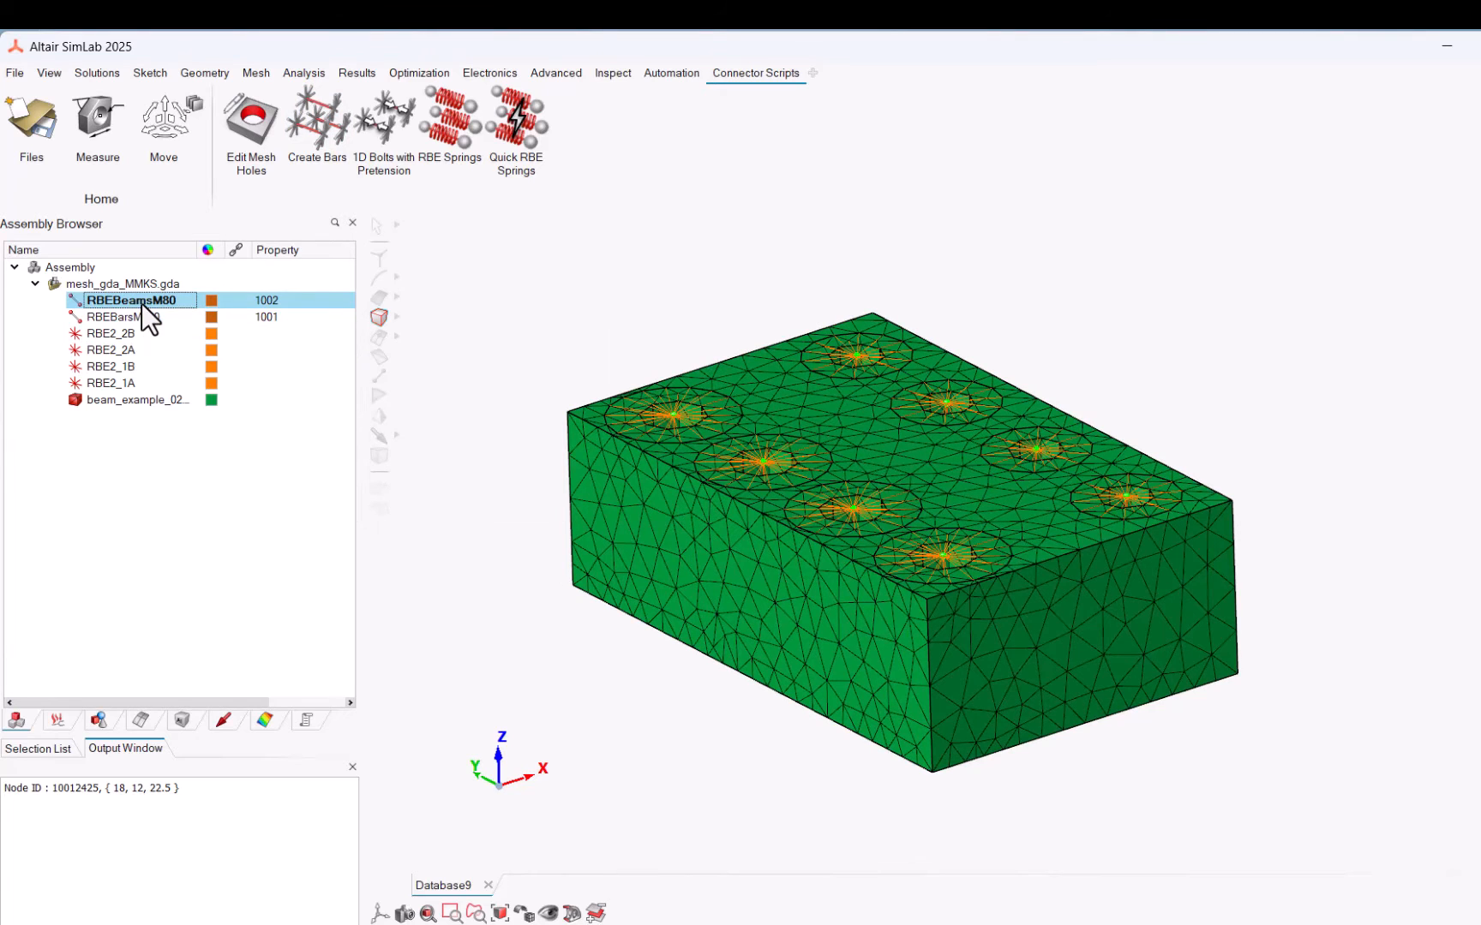
pyautogui.click(70, 378)
pyautogui.click(72, 365)
pyautogui.click(74, 350)
pyautogui.click(76, 333)
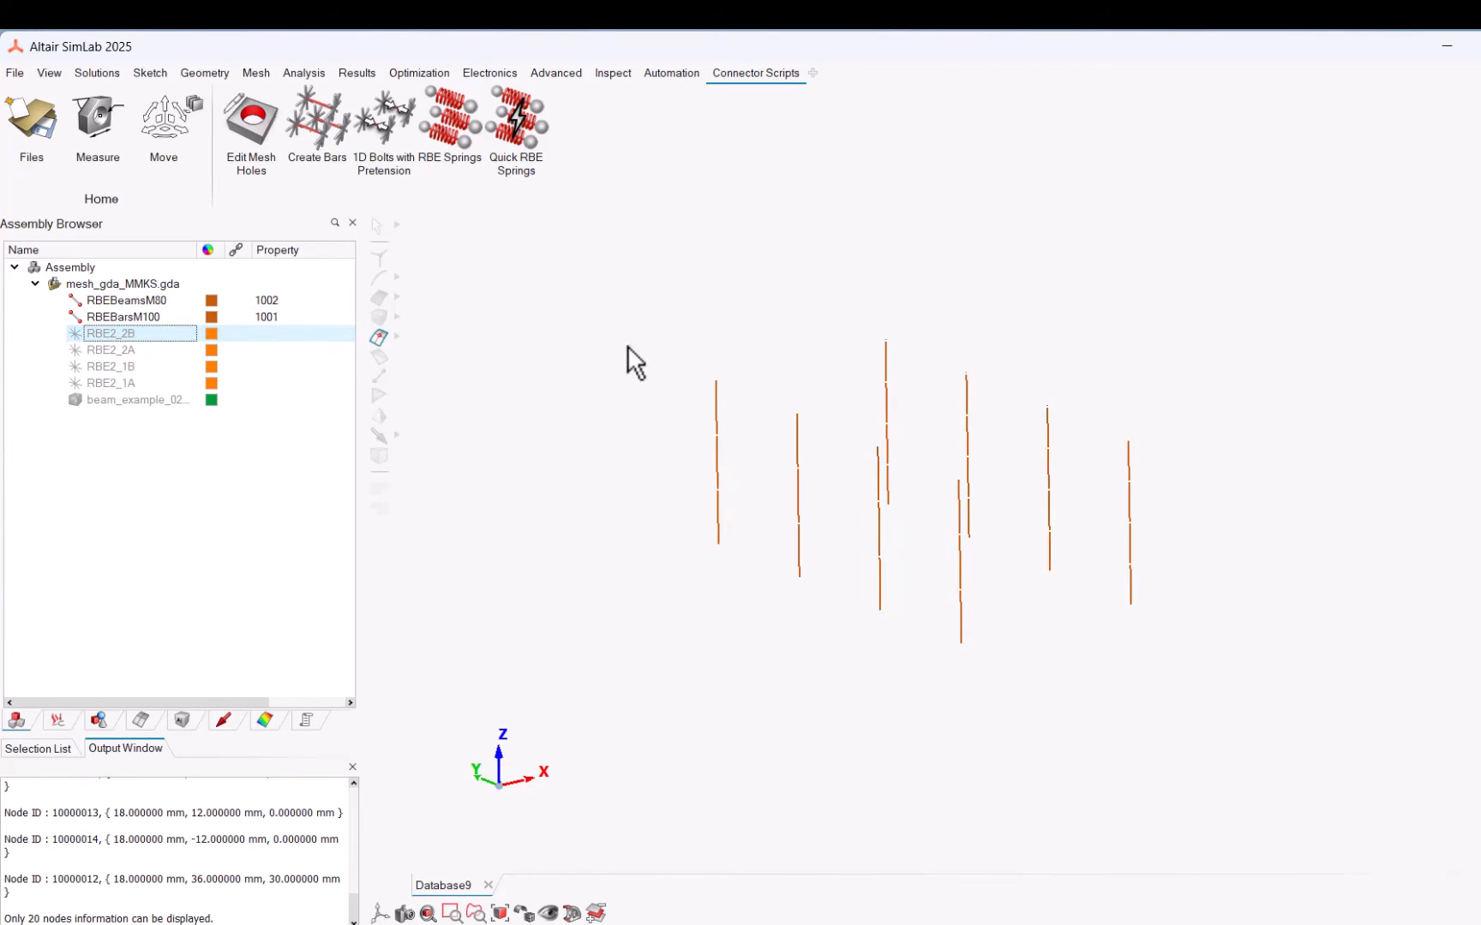
pyautogui.moveTo(628, 346); pyautogui.dragTo(563, 273, button='middle')
pyautogui.moveTo(576, 260); pyautogui.dragTo(1238, 711)
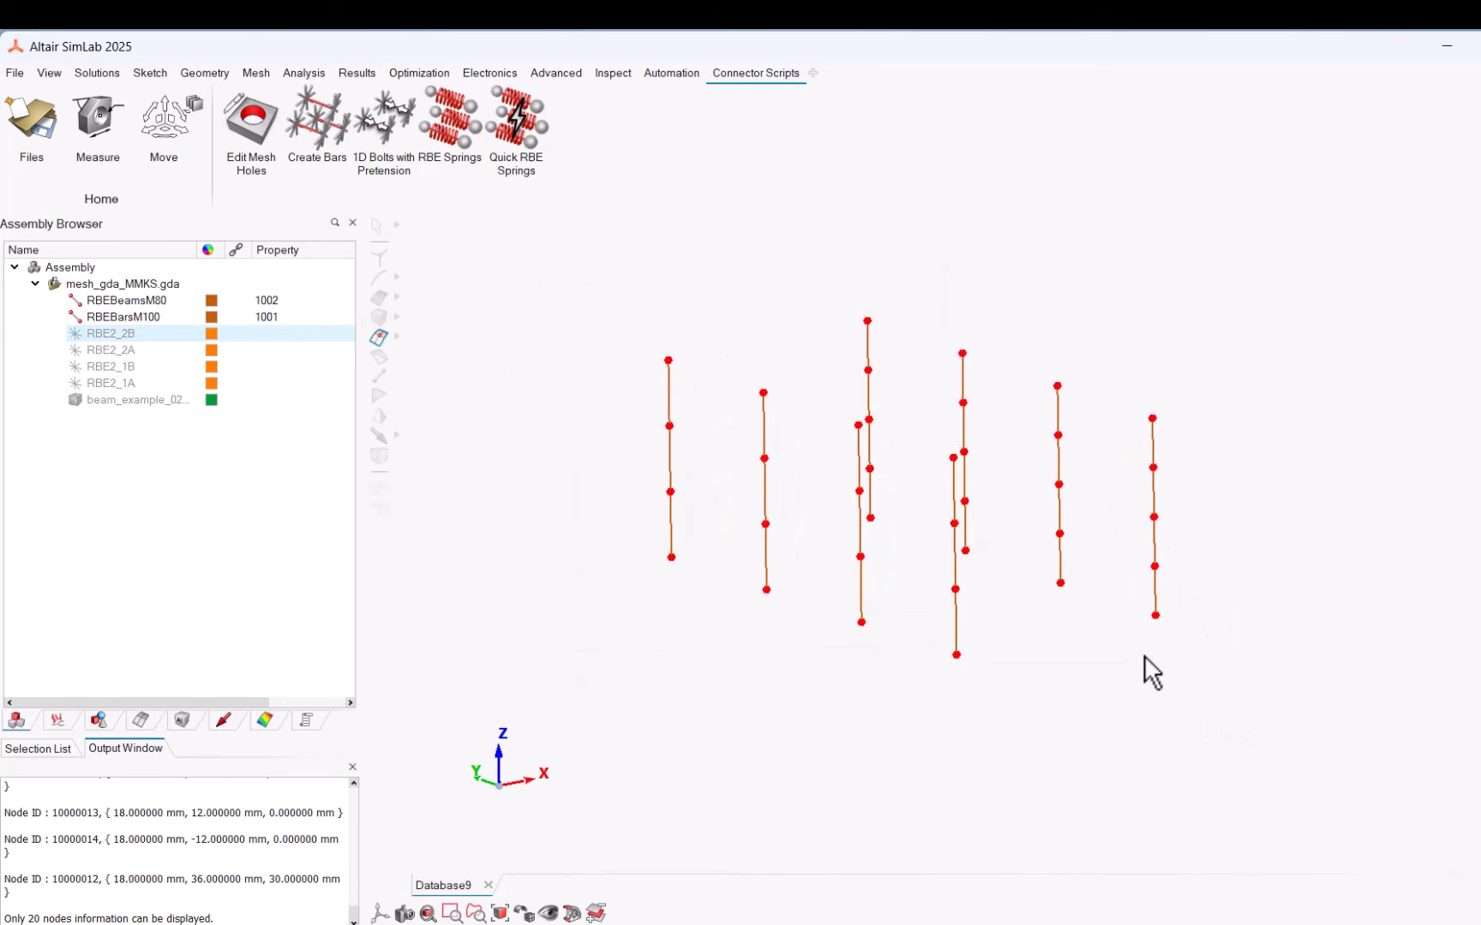
# Step: Review the definitions and section display of bar property 1001 and beam property 1002
pyautogui.click(181, 720)
pyautogui.click(90, 515)
pyautogui.doubleClick(91, 514)
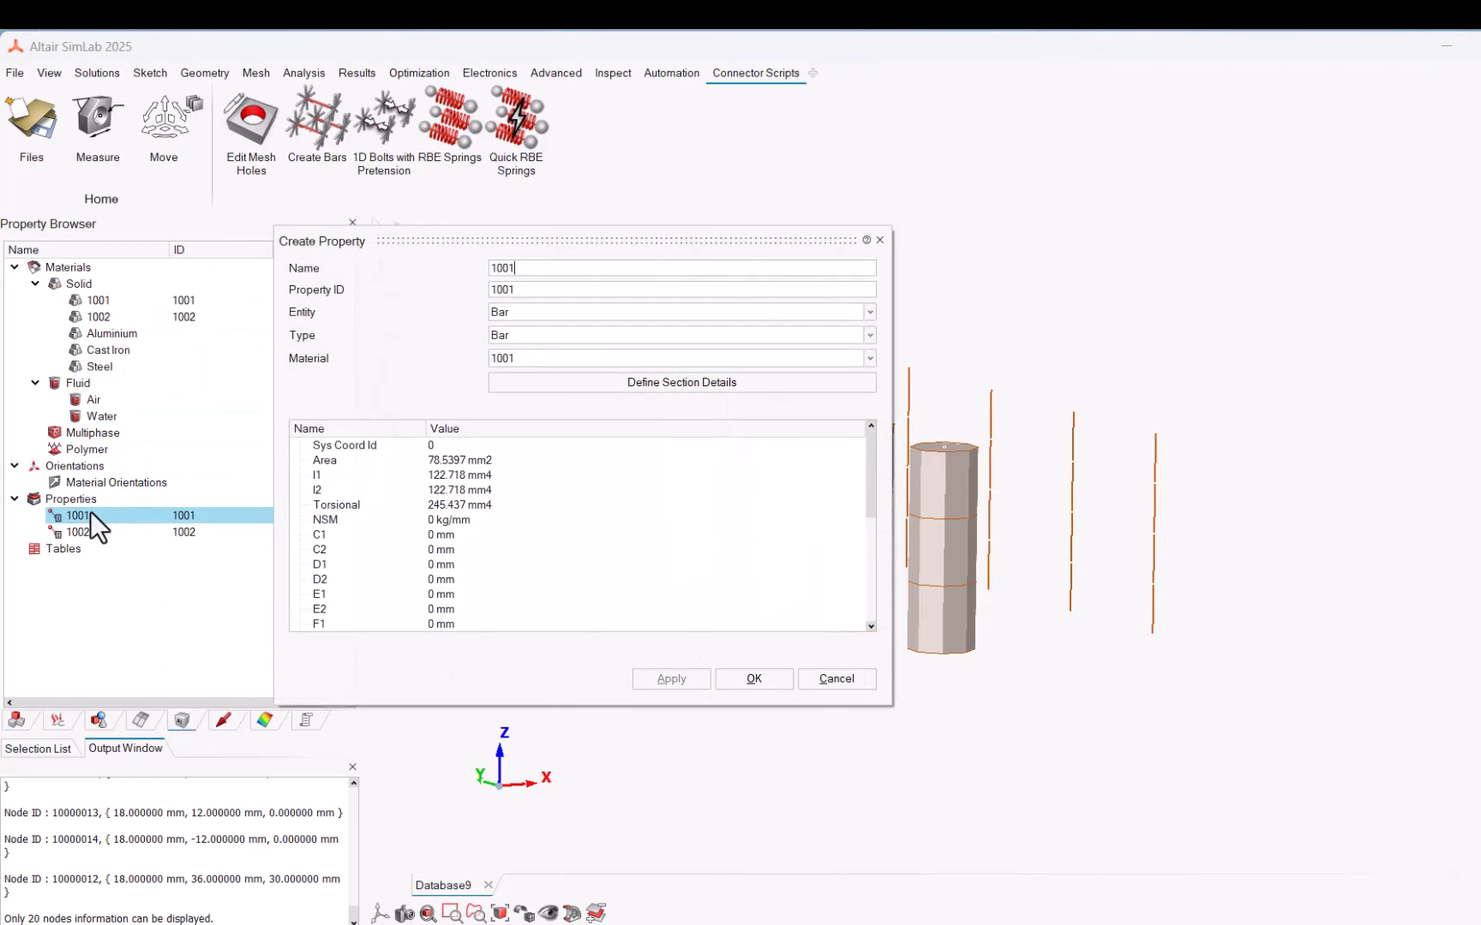
pyautogui.doubleClick(82, 532)
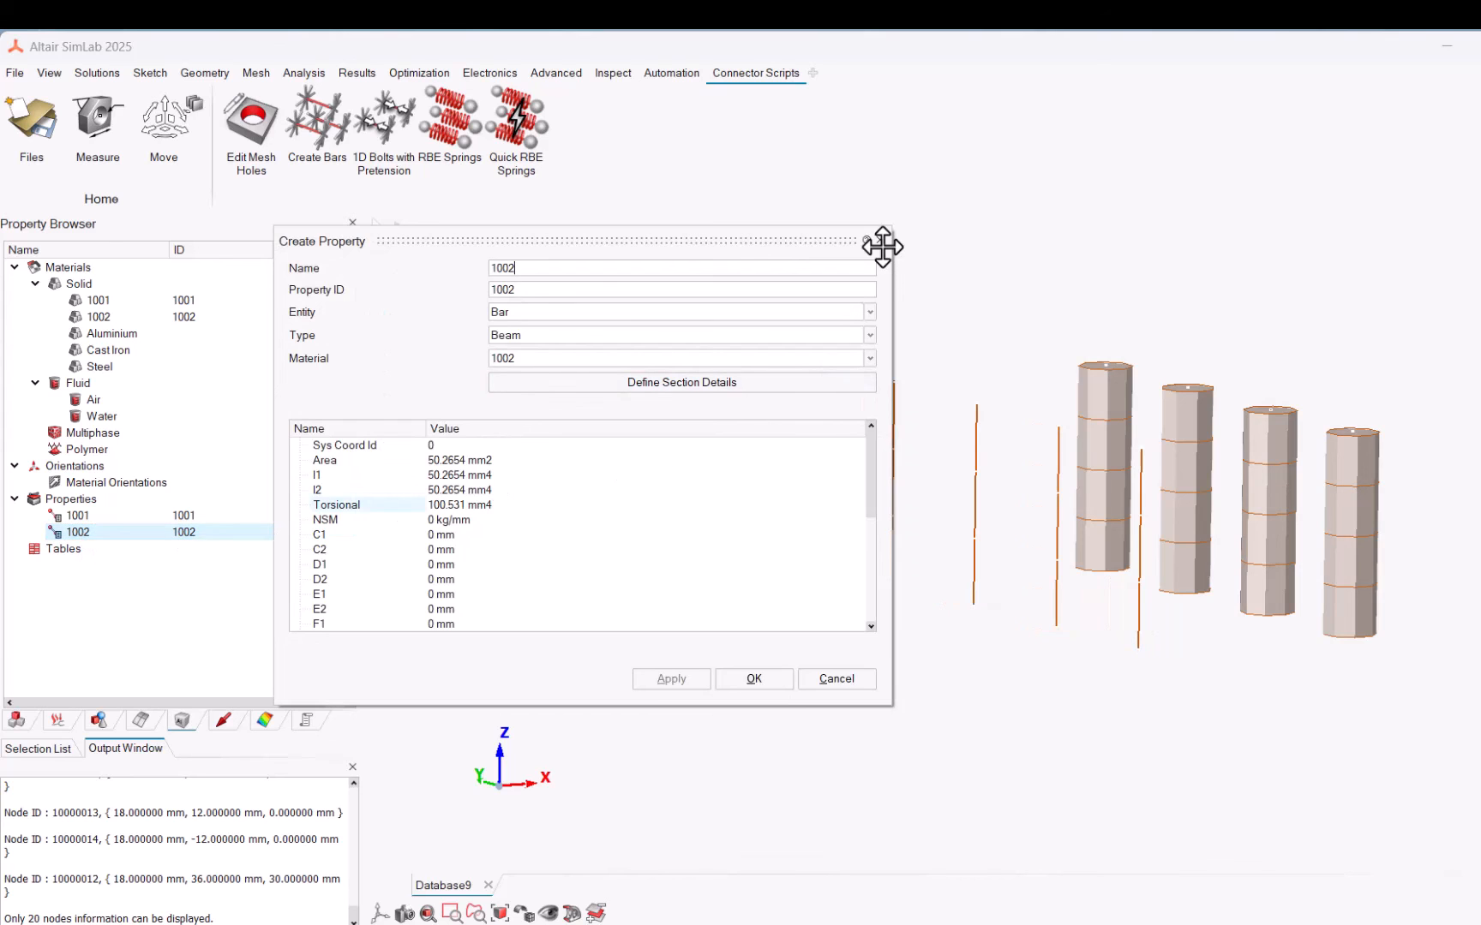
pyautogui.click(880, 242)
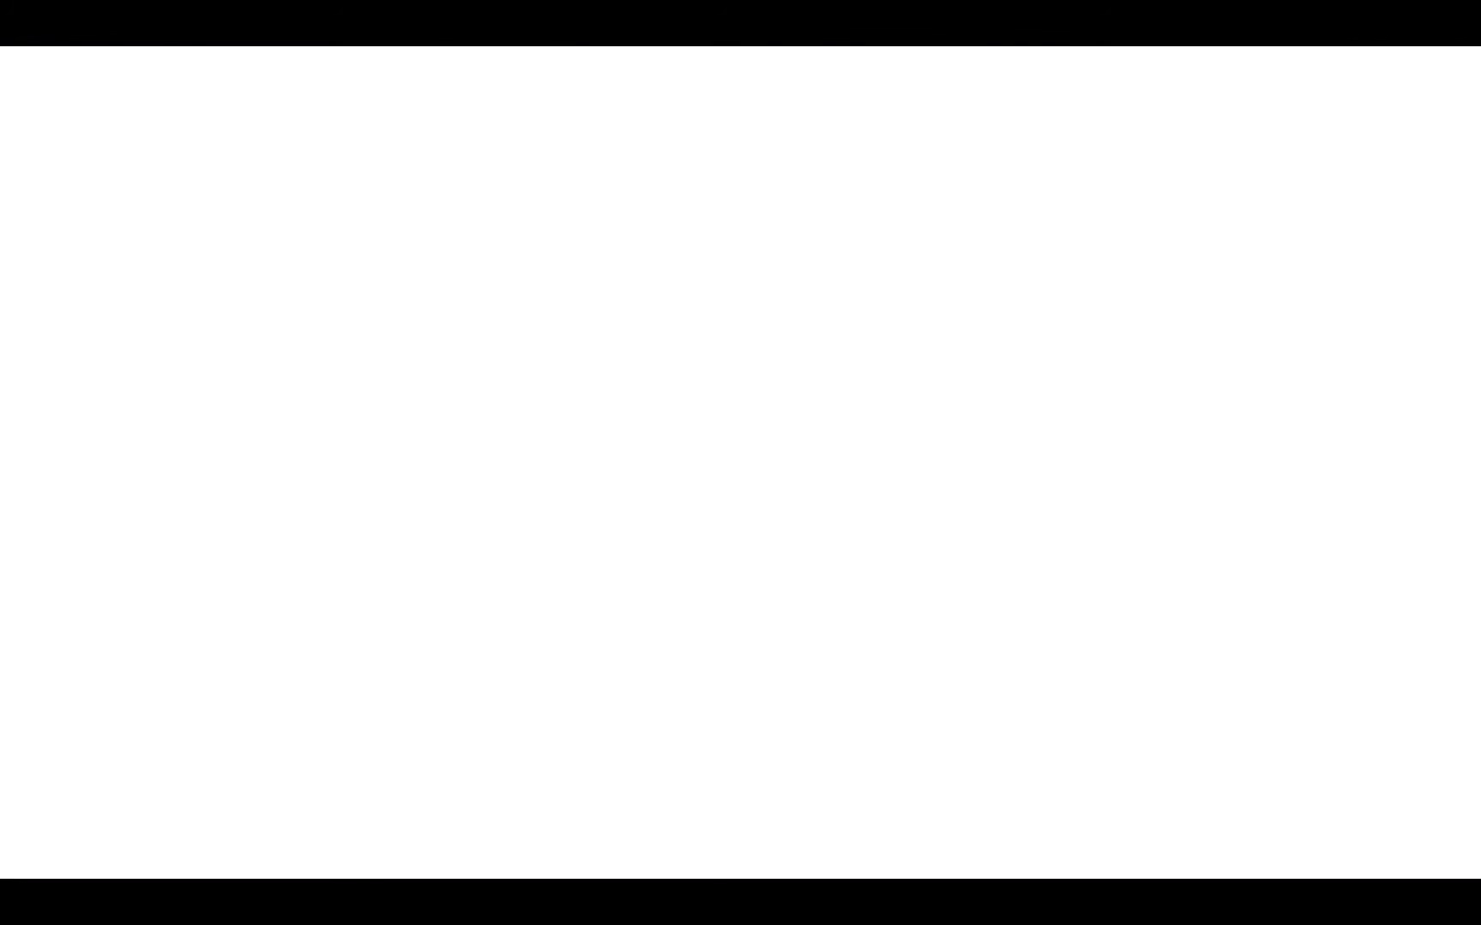